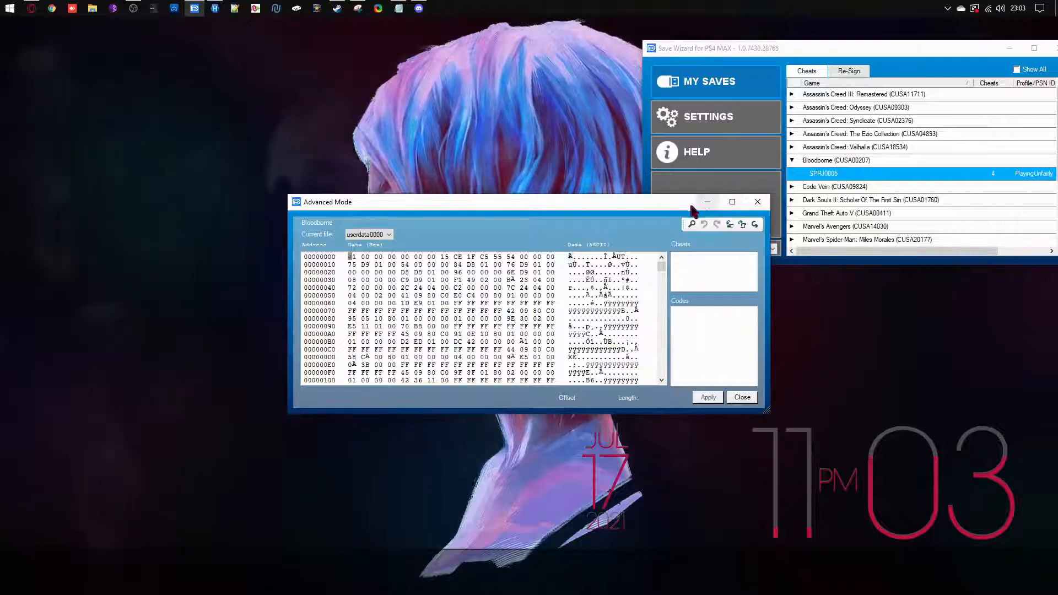
# Enlarge the hex editor and locate the character stats block around address 0000CBF0 in userdata0000
pyautogui.click(734, 202)
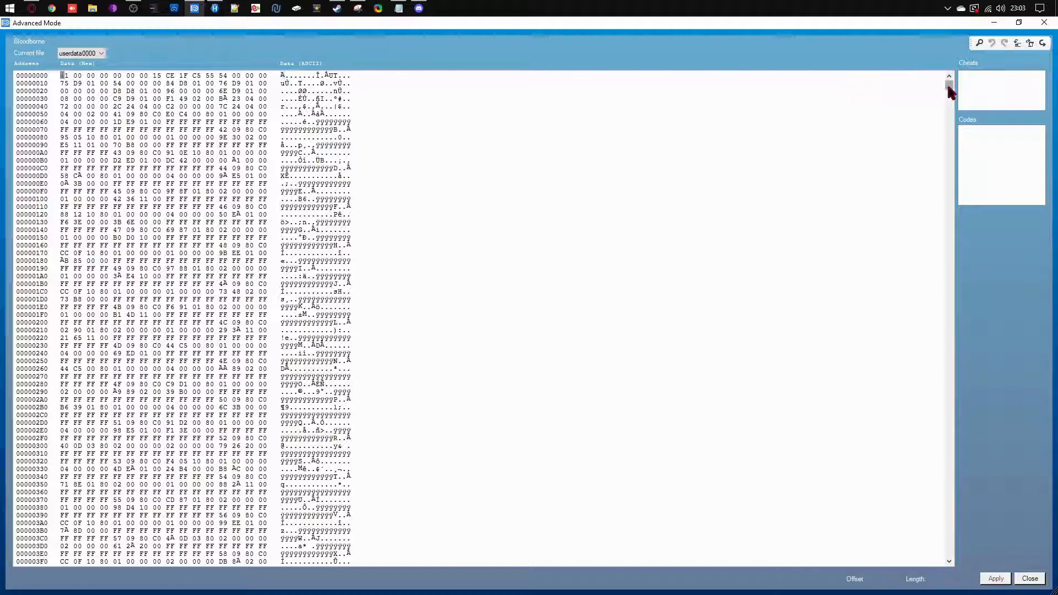
pyautogui.moveTo(948, 86); pyautogui.dragTo(952, 141)
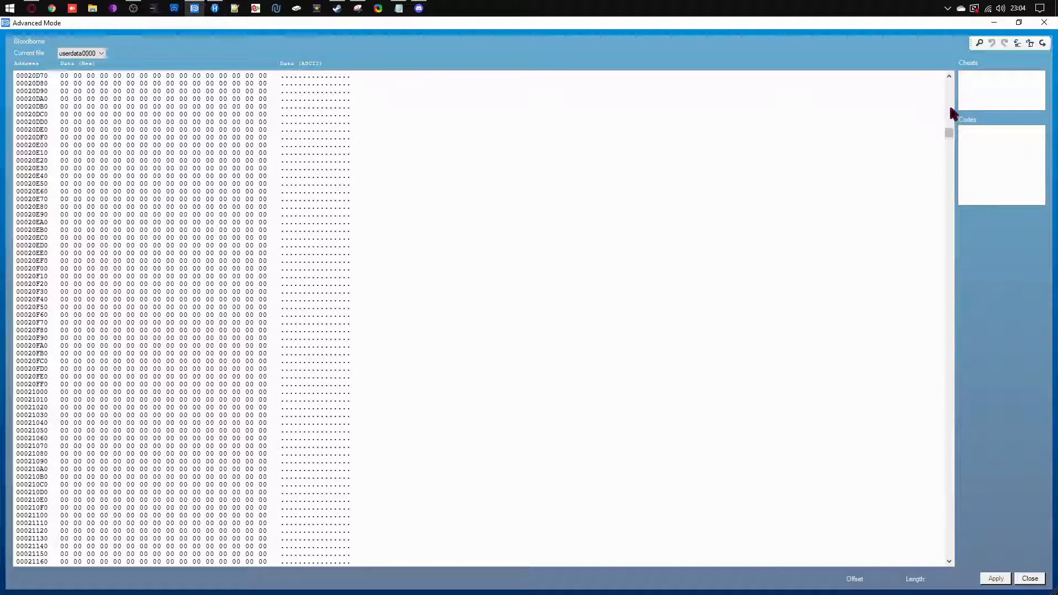
pyautogui.click(951, 108)
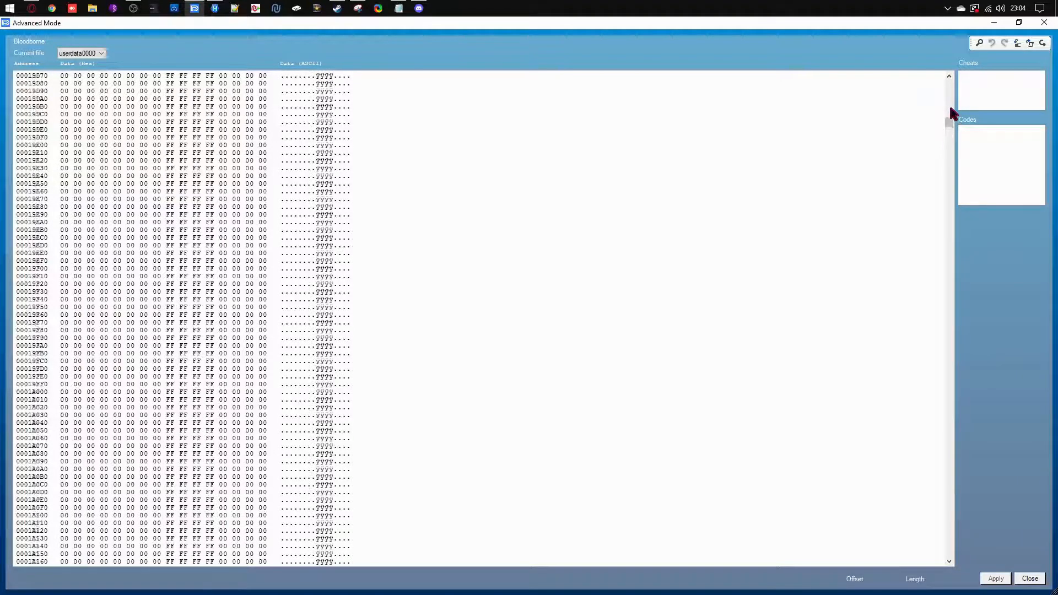
pyautogui.click(950, 108)
pyautogui.click(951, 109)
pyautogui.click(951, 108)
pyautogui.click(951, 109)
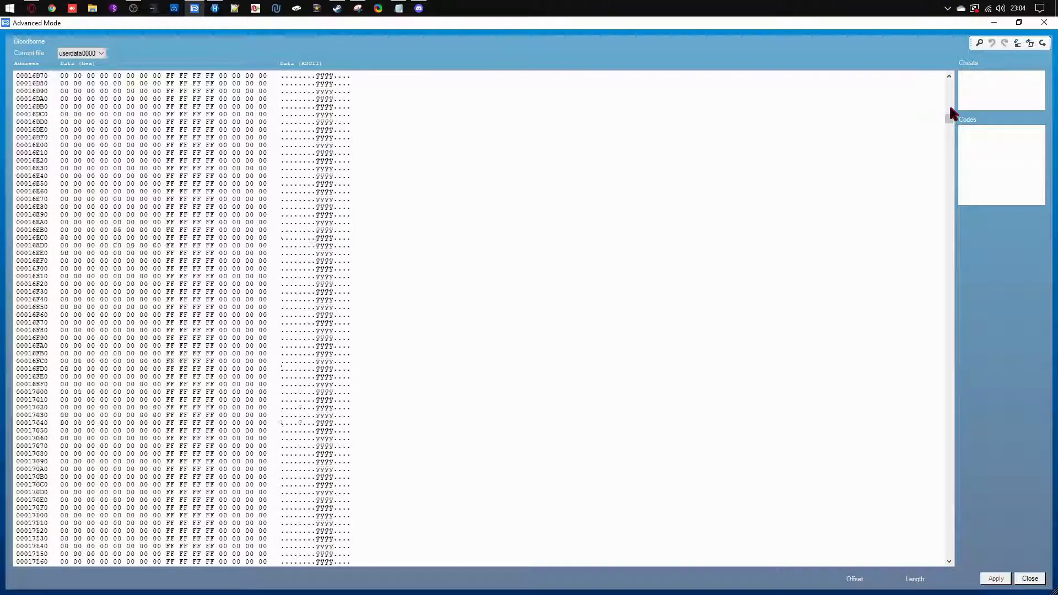
pyautogui.click(950, 108)
pyautogui.click(950, 108)
pyautogui.click(950, 109)
pyautogui.click(950, 109)
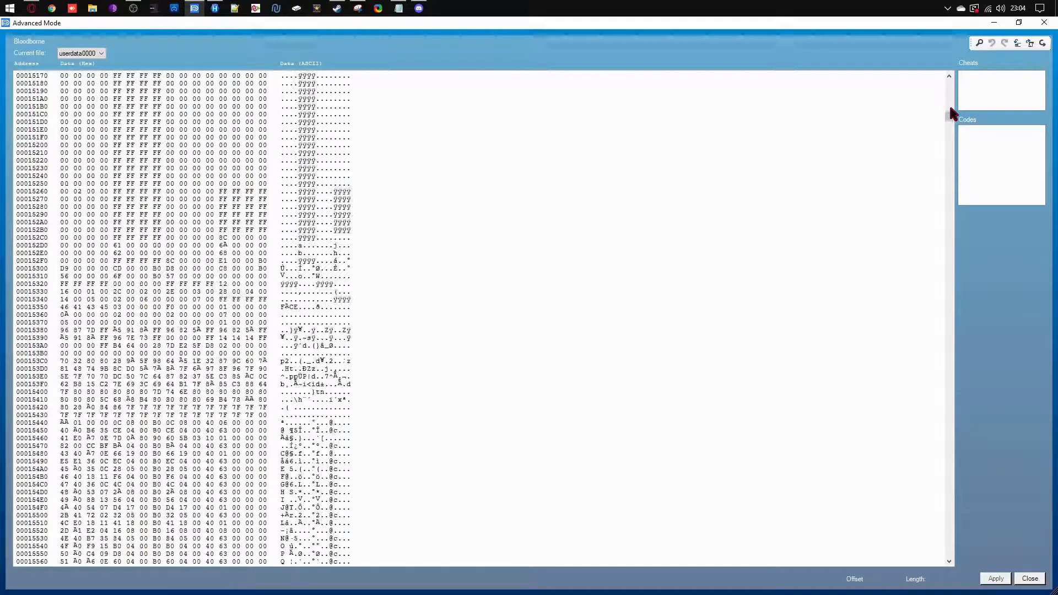
pyautogui.click(951, 108)
pyautogui.click(950, 108)
pyautogui.click(950, 109)
pyautogui.click(950, 109)
pyautogui.click(950, 109)
pyautogui.click(950, 109)
pyautogui.click(950, 109)
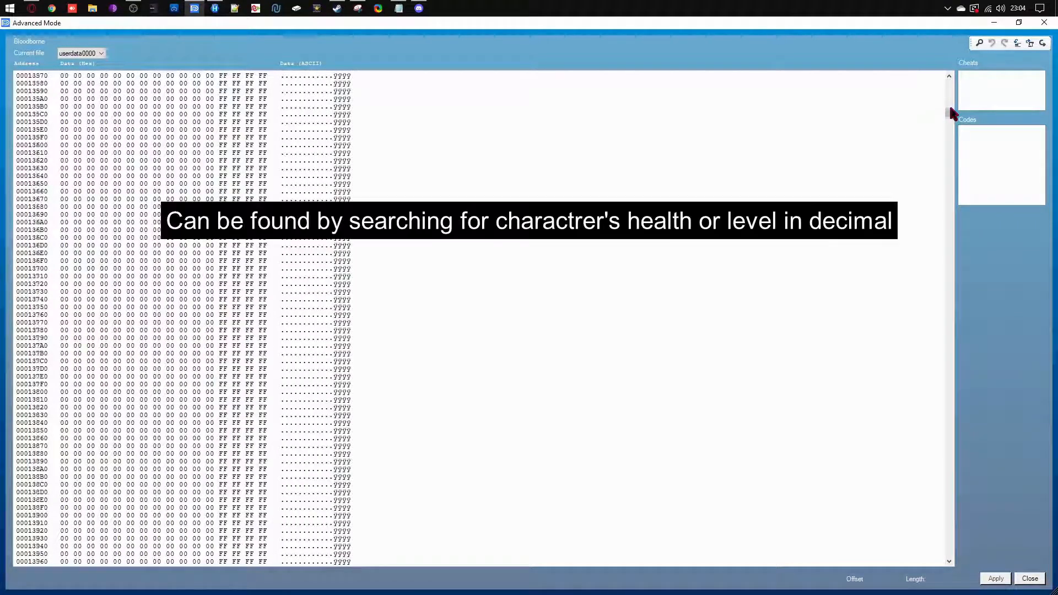
pyautogui.click(949, 105)
pyautogui.click(949, 106)
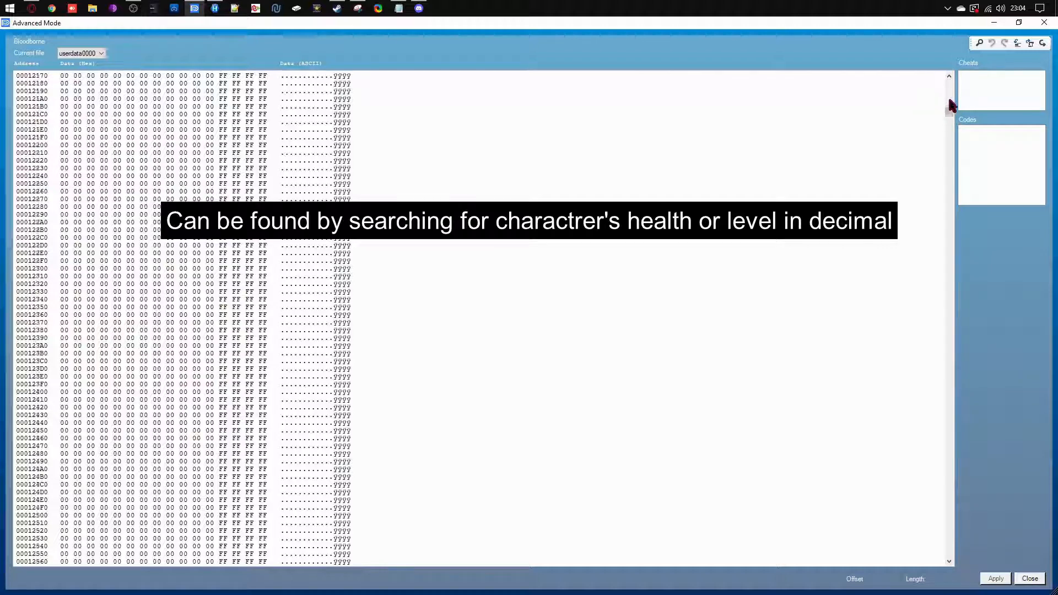
pyautogui.click(949, 106)
pyautogui.click(949, 106)
pyautogui.click(949, 105)
pyautogui.click(949, 104)
pyautogui.click(950, 94)
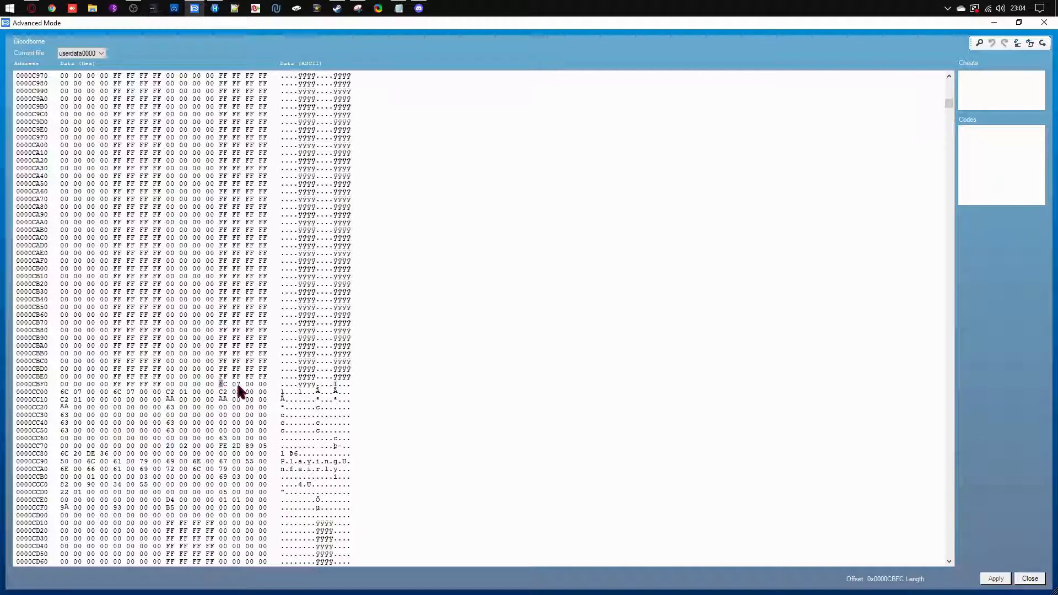
# Switch to Calculator and set its Programmer mode to hexadecimal entry
pyautogui.press('super')
pyautogui.write('ca')
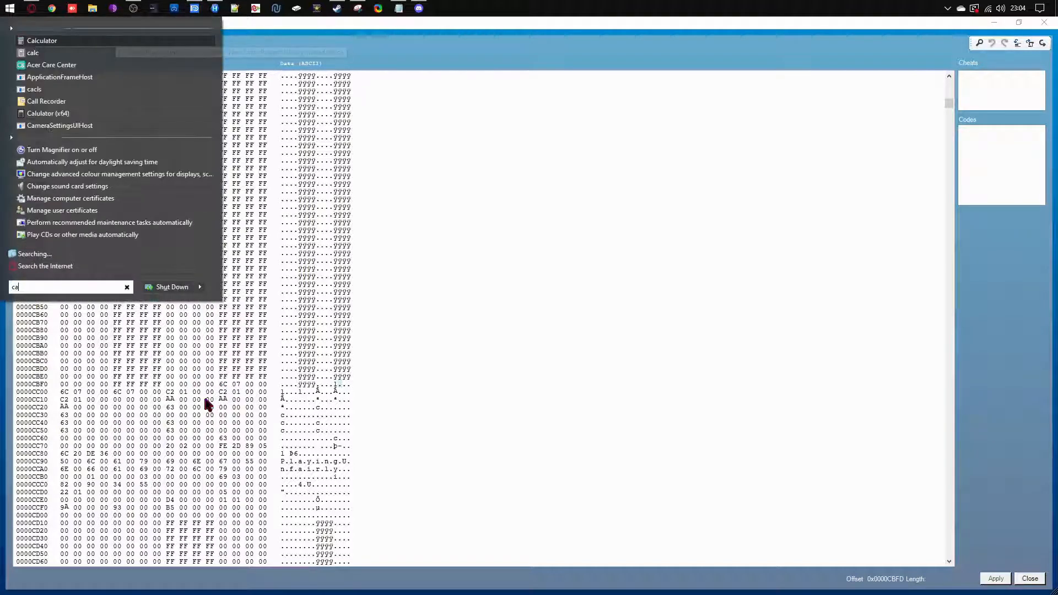
pyautogui.press('Return')
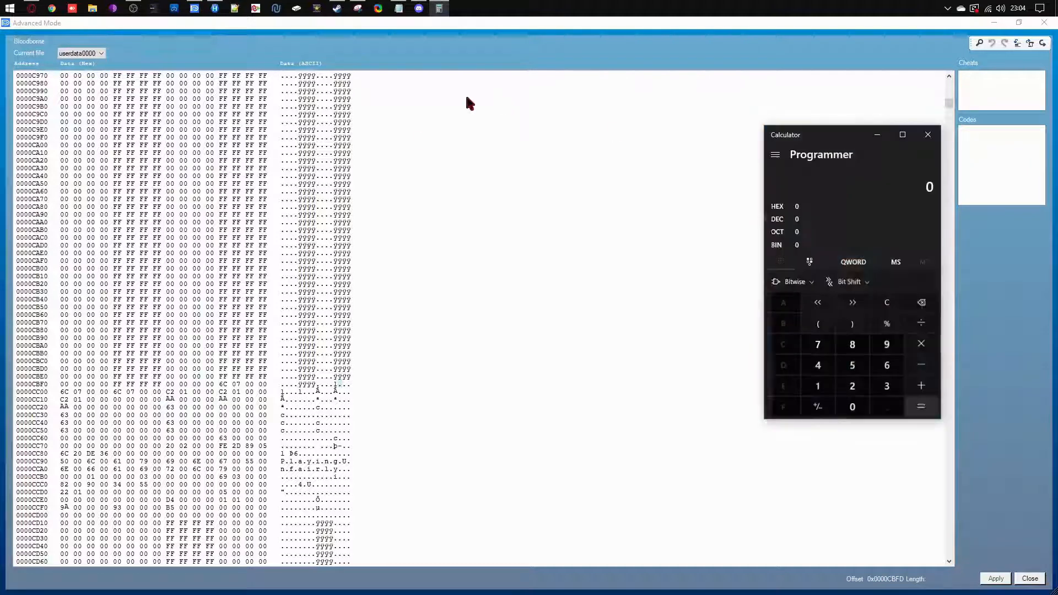
pyautogui.click(775, 154)
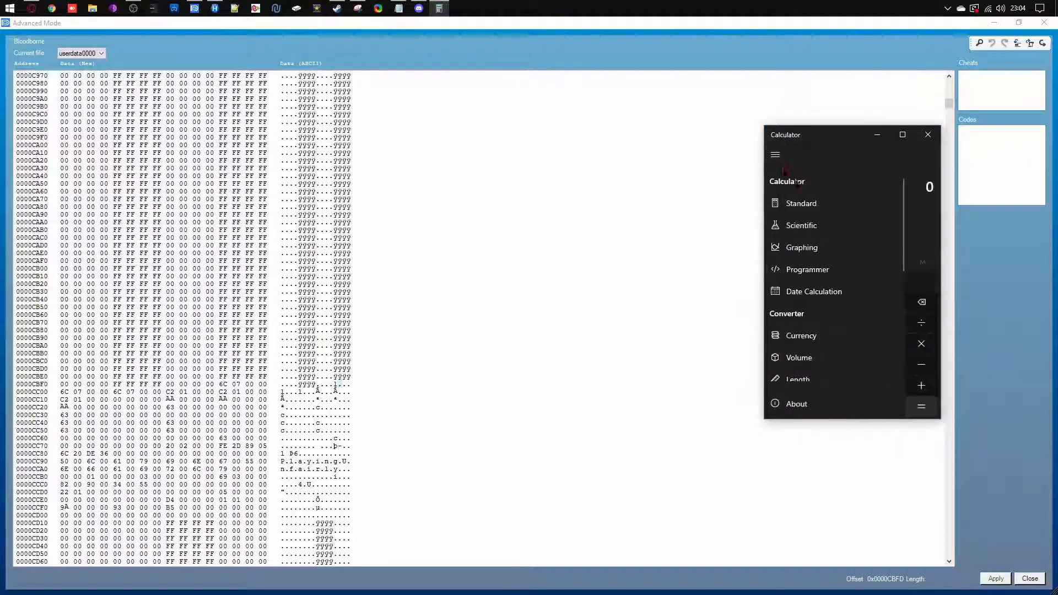
pyautogui.click(639, 263)
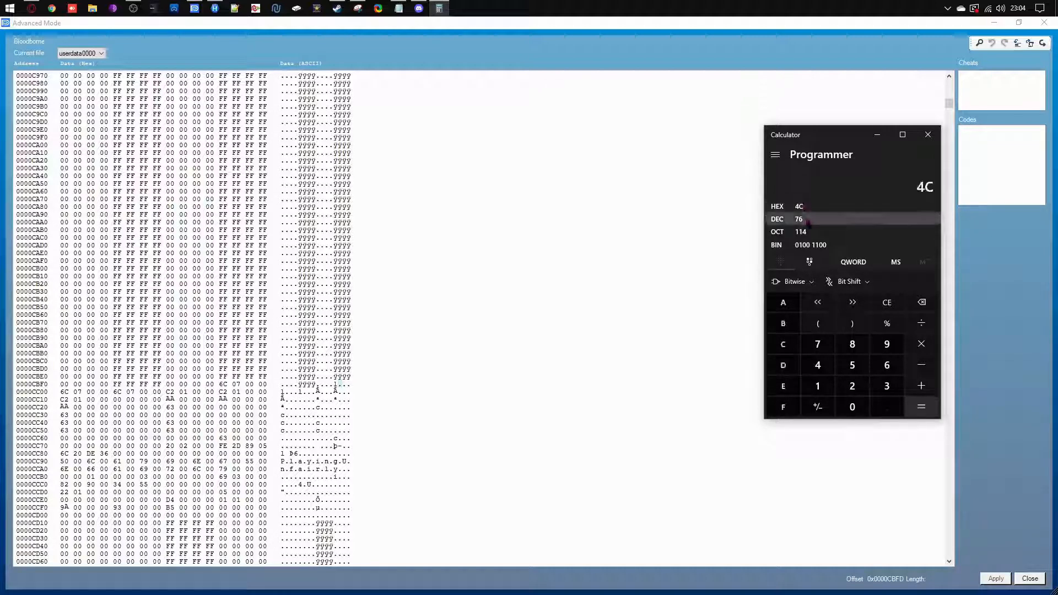
pyautogui.click(796, 219)
pyautogui.click(795, 209)
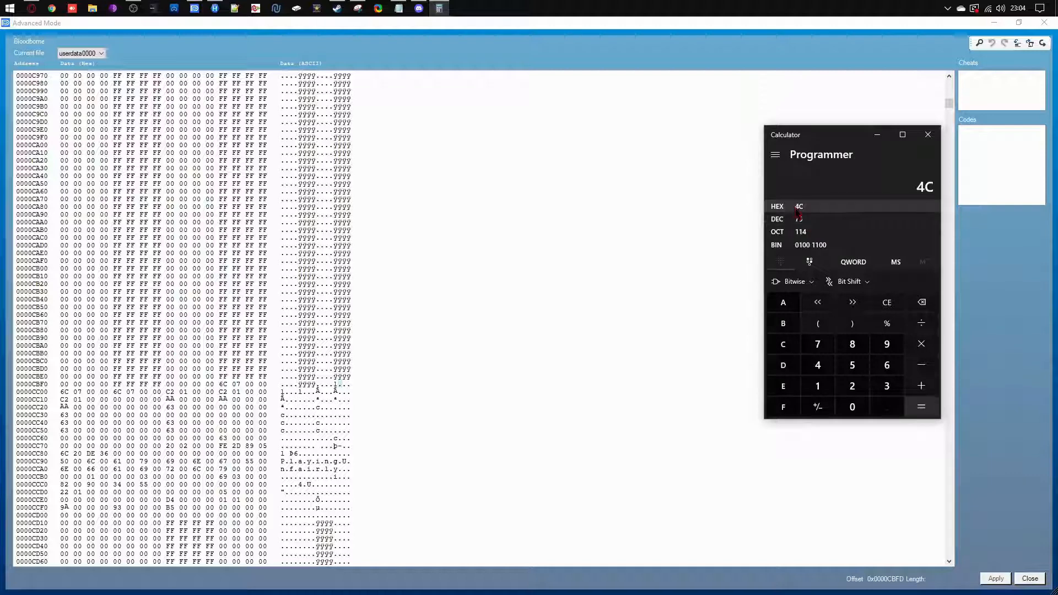
# Convert the character's health value, hexadecimal 76C, to decimal
pyautogui.write('6C')
pyautogui.press('BackSpace')
pyautogui.press('BackSpace')
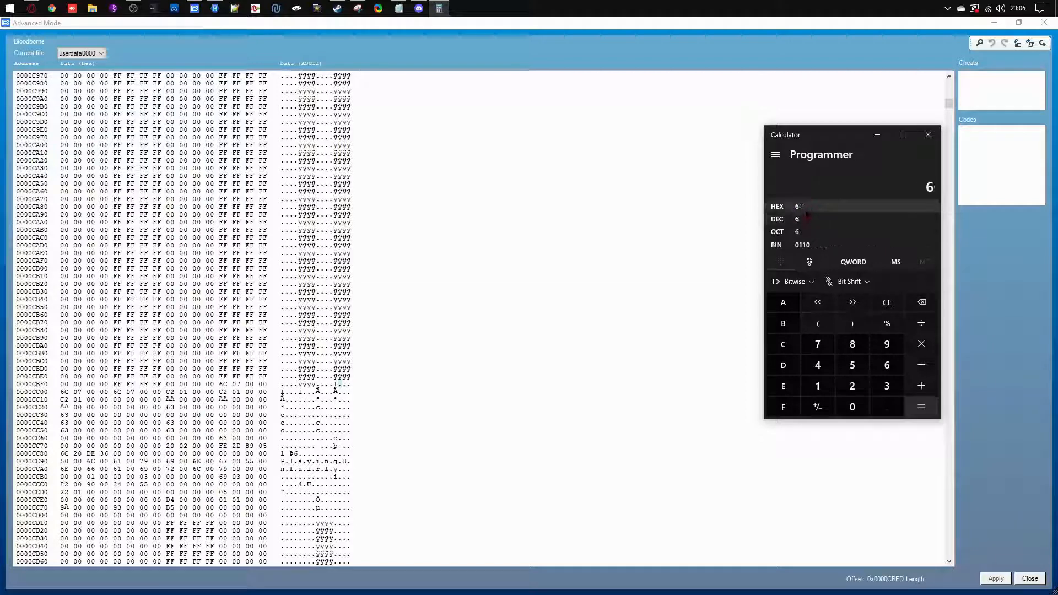
pyautogui.press('BackSpace')
pyautogui.write('7')
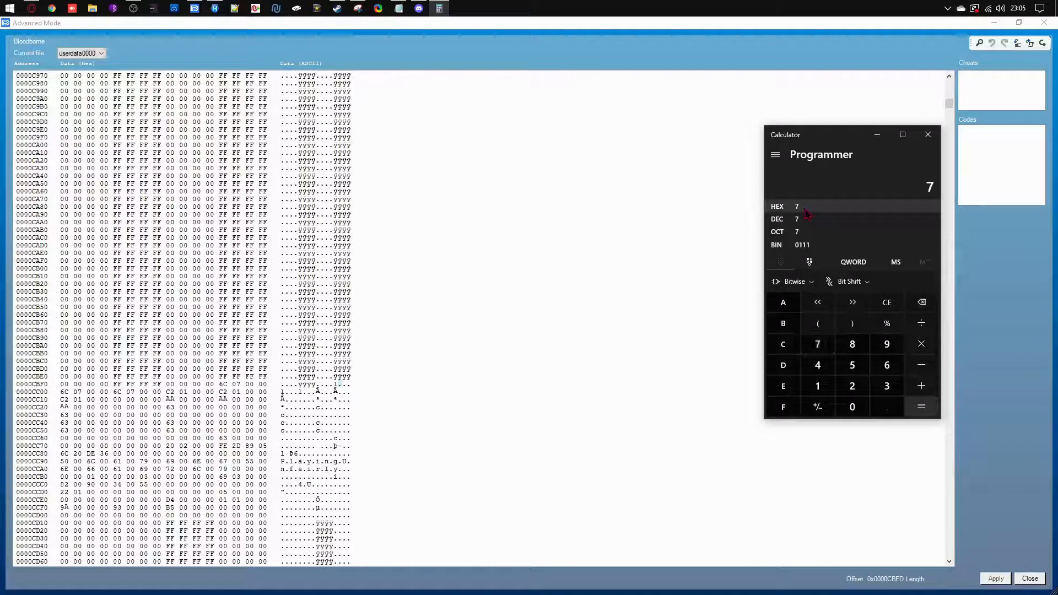
pyautogui.write('6c')
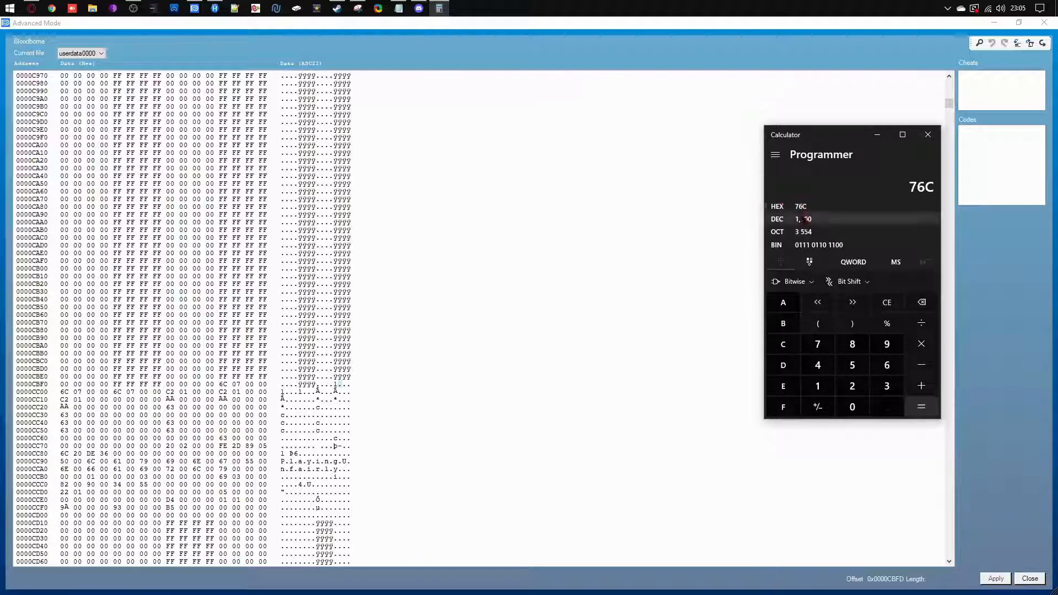
# Examine the three repeated health values in the hex data, starting at offset 0000CBFC
pyautogui.click(223, 386)
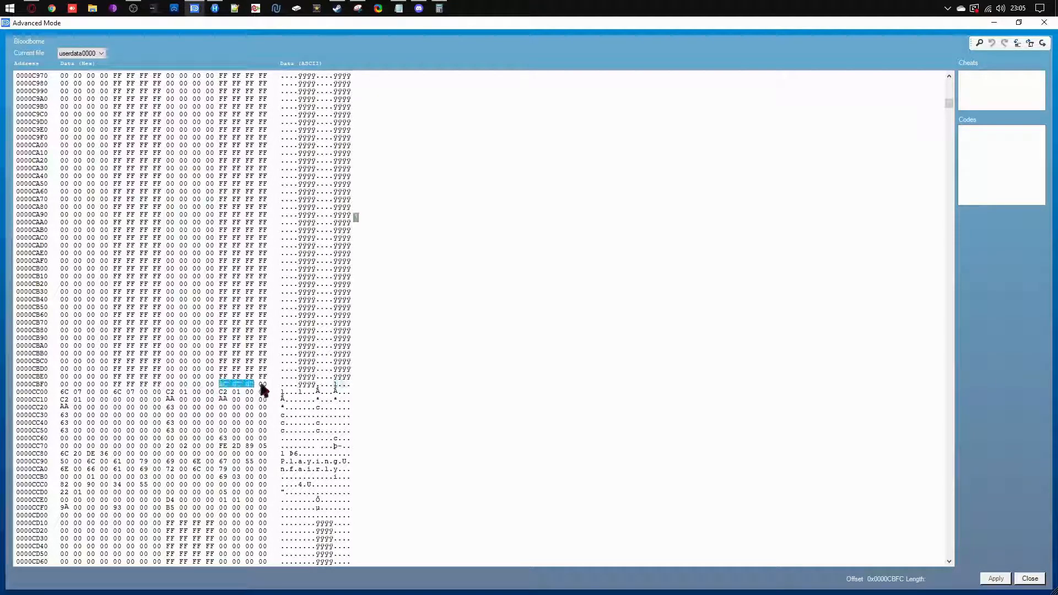
pyautogui.moveTo(270, 393); pyautogui.dragTo(165, 396)
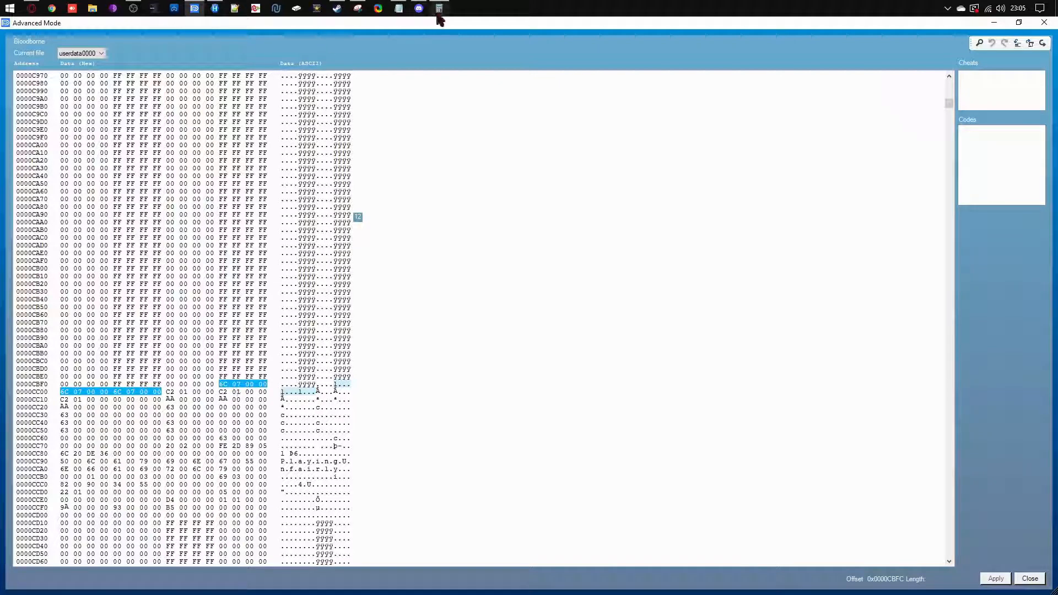
pyautogui.click(224, 386)
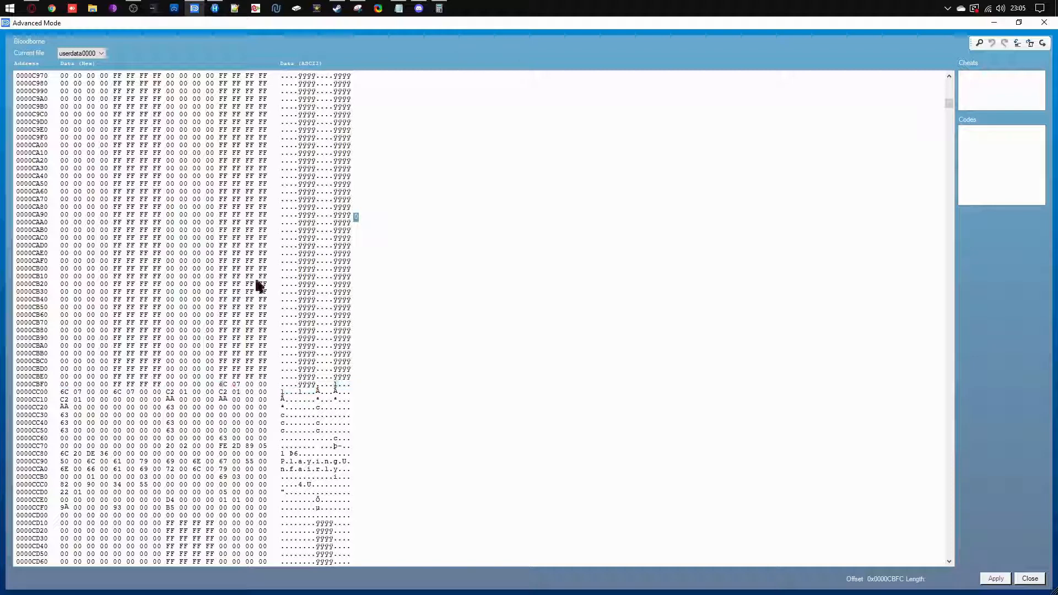
# Convert decimal 1,000,000 to hexadecimal in Calculator
pyautogui.click(439, 9)
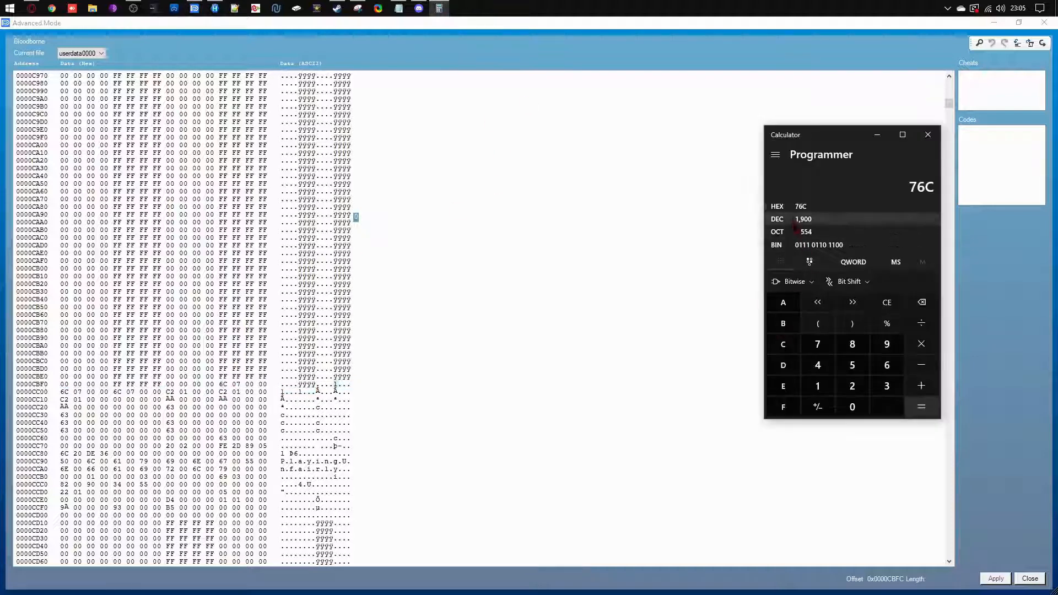
pyautogui.click(797, 220)
pyautogui.write('1,000')
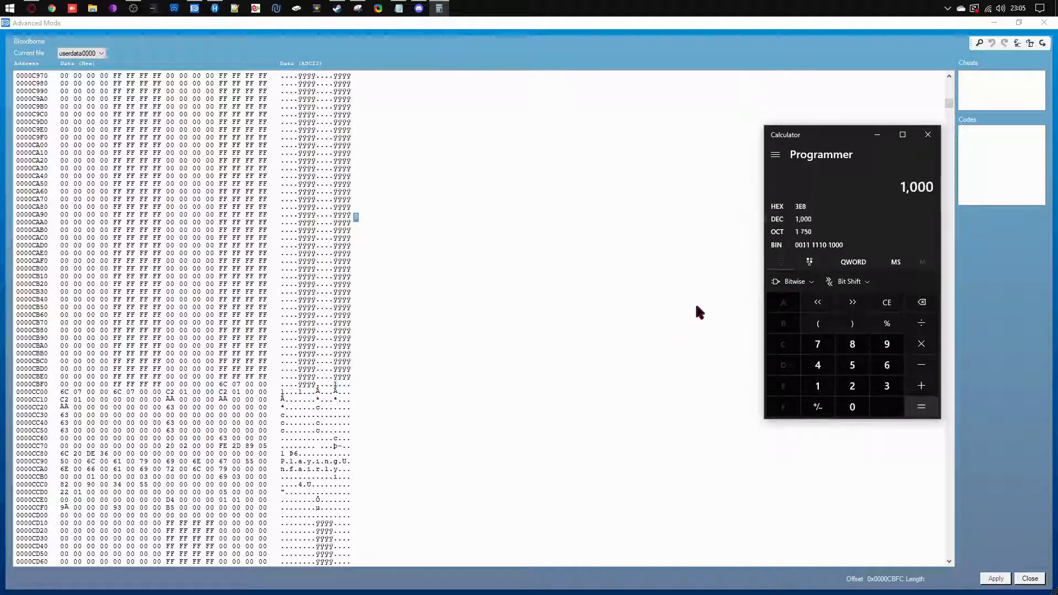
pyautogui.write(',000')
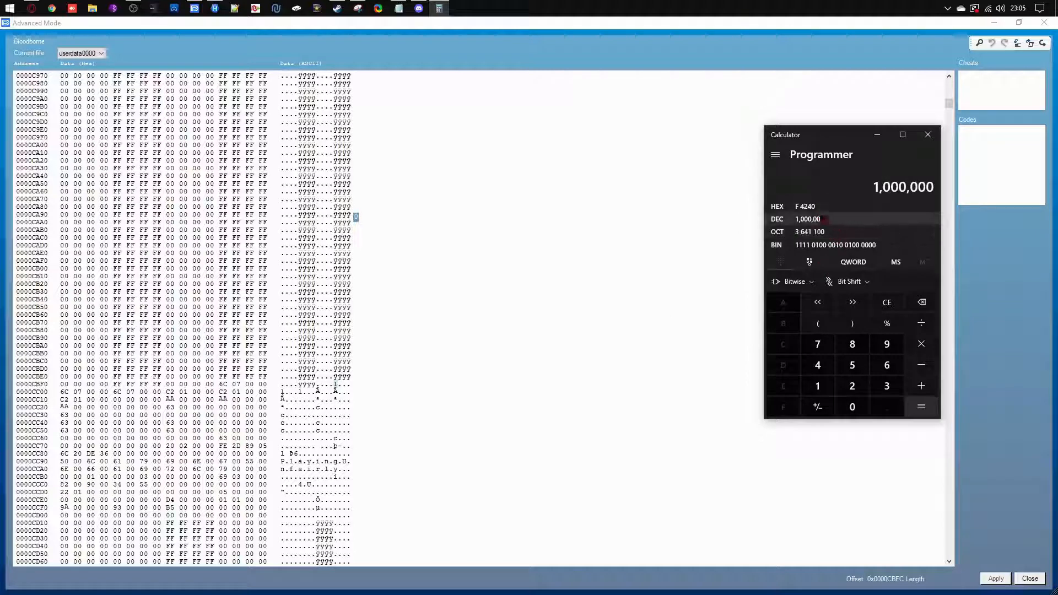
pyautogui.click(816, 208)
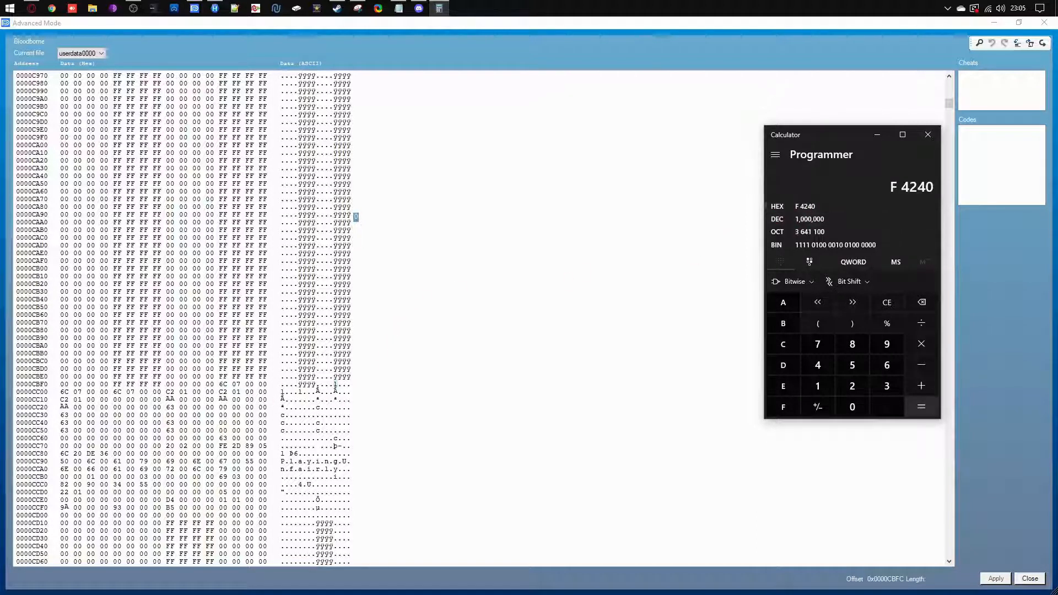
# Restore the hex editor to a smaller window and place Calculator beside it, keeping row 0000CBF0 in view
pyautogui.click(1018, 23)
pyautogui.moveTo(574, 209); pyautogui.dragTo(519, 206)
pyautogui.scroll(-15, 488, 308)
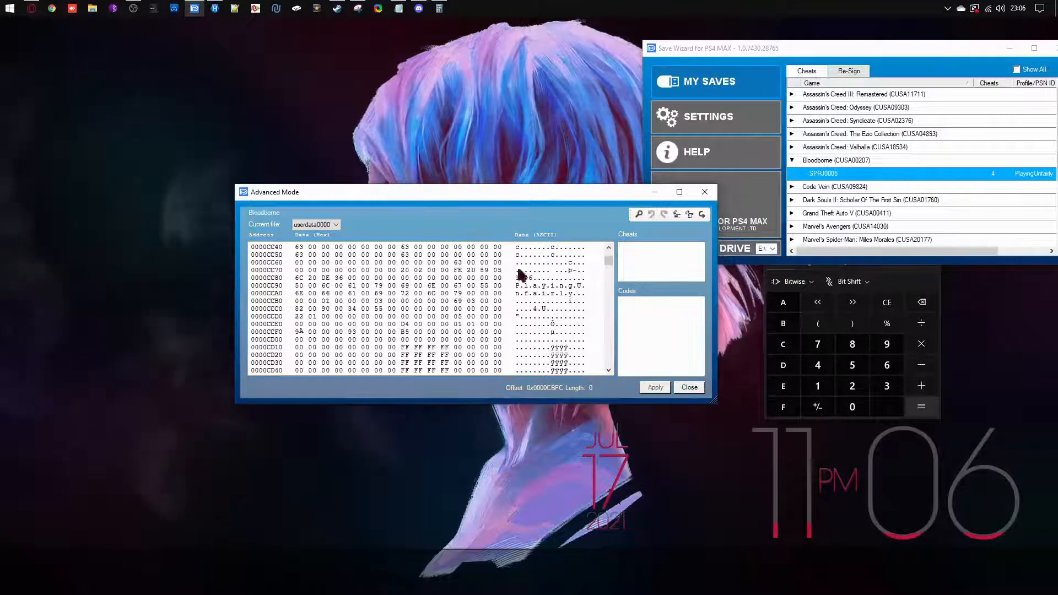
pyautogui.scroll(3, 465, 295)
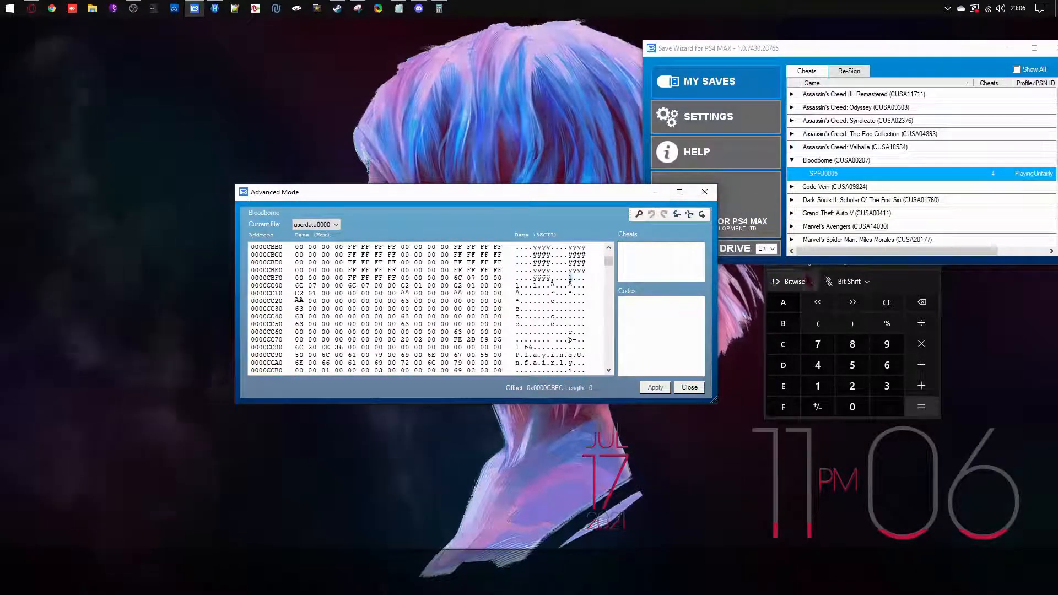
pyautogui.click(813, 281)
pyautogui.moveTo(854, 137); pyautogui.dragTo(814, 260)
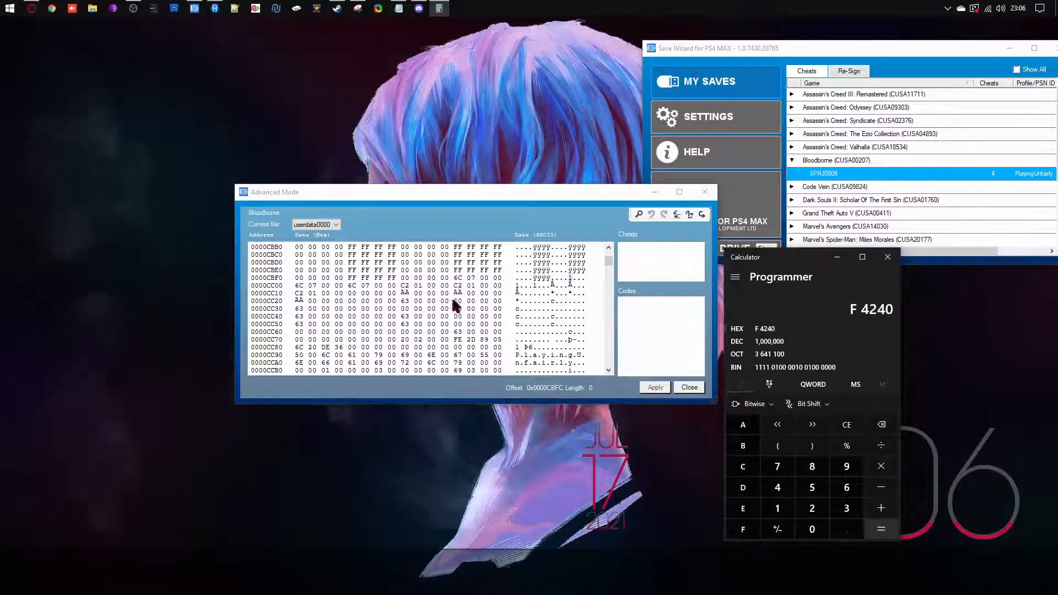
# Overwrite the first health value at offset 0000CBFC with the reversed bytes 40 42 0F
pyautogui.click(456, 279)
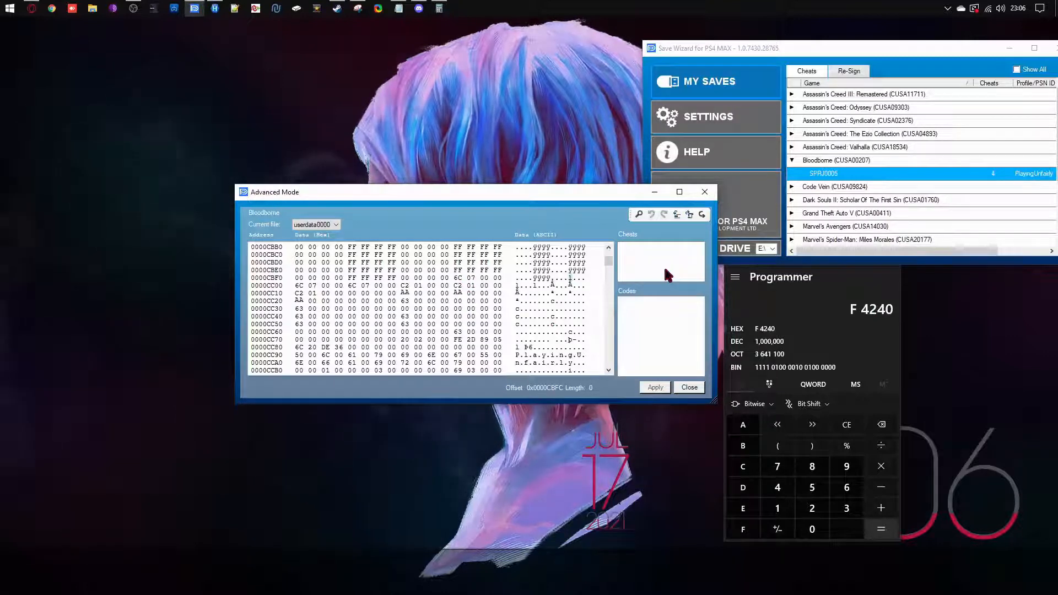
pyautogui.write('40 ')
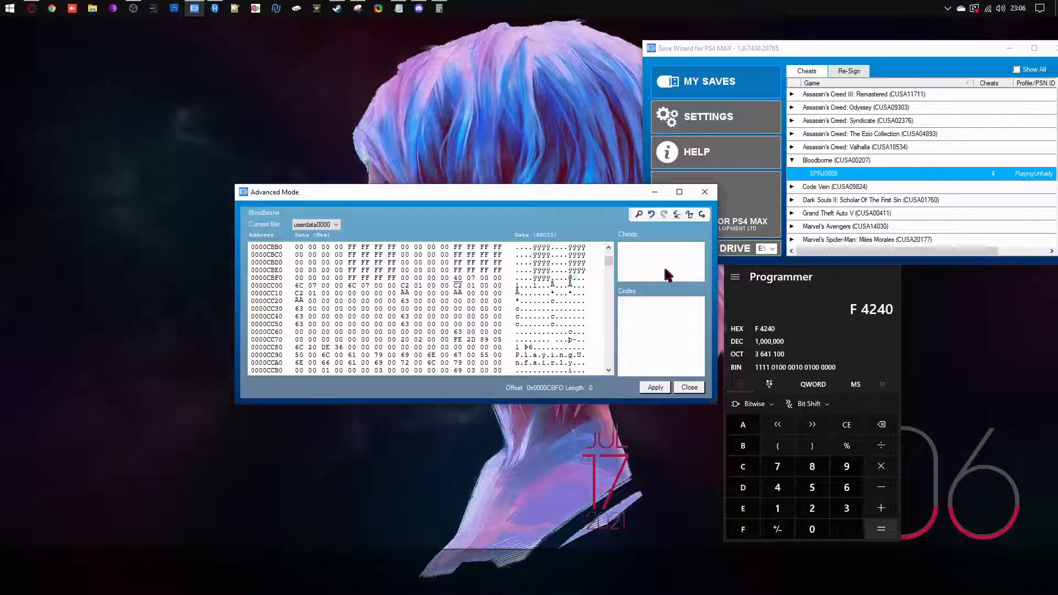
pyautogui.write('42')
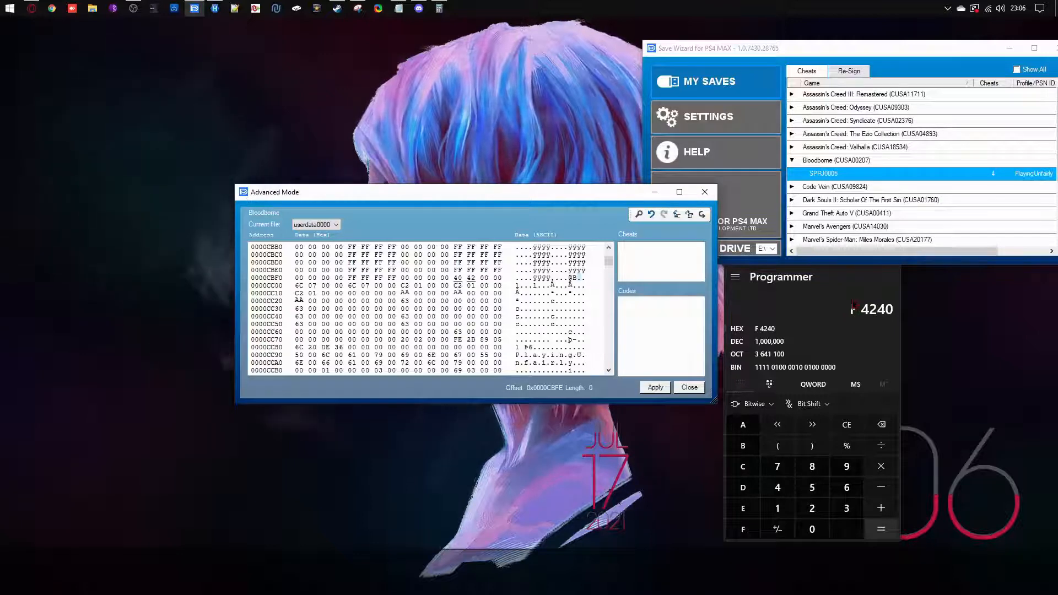
pyautogui.write('0F')
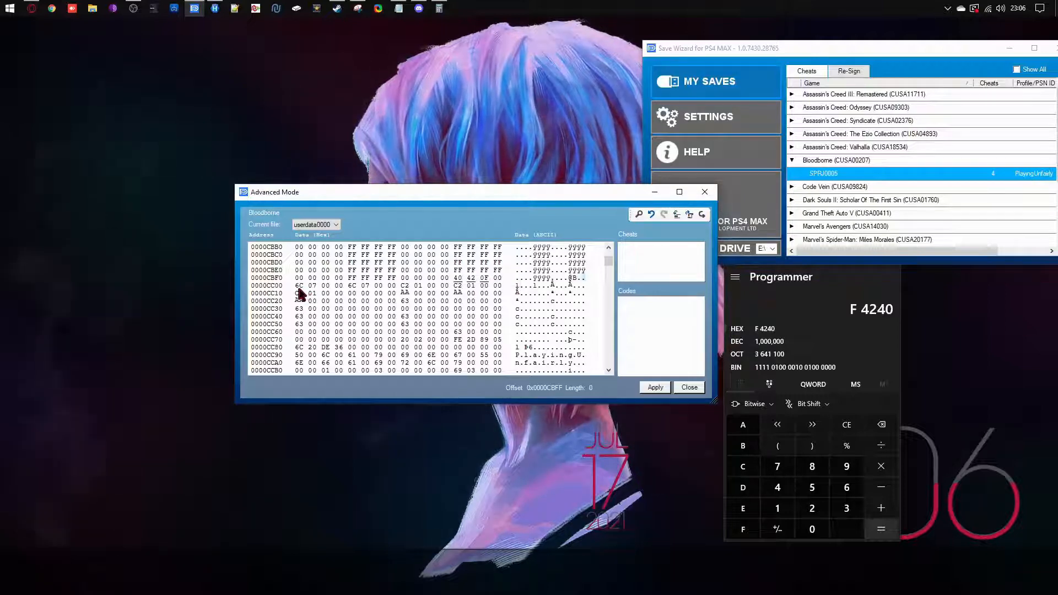
# Examine the other two health values from offset 0000CC00 and the stat values at 0000CC0C and 0000CC18
pyautogui.moveTo(313, 289); pyautogui.dragTo(346, 286)
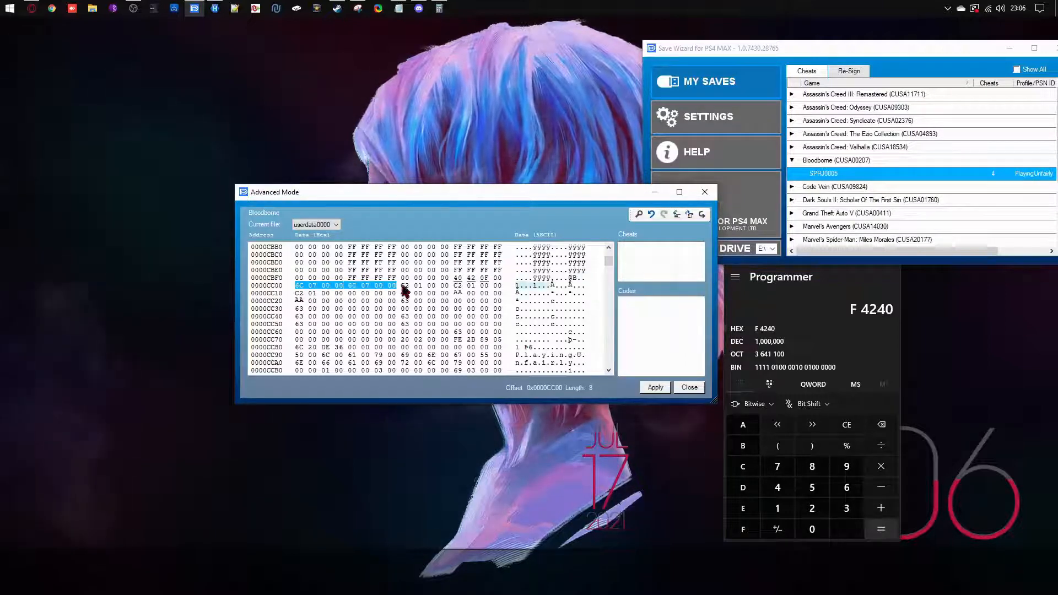
pyautogui.click(460, 286)
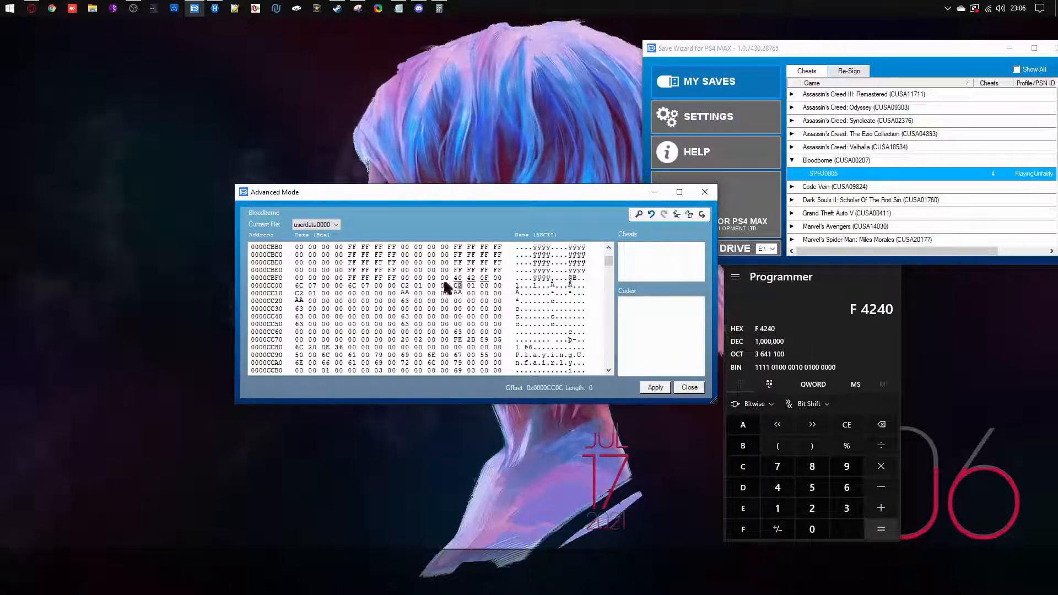
pyautogui.click(404, 294)
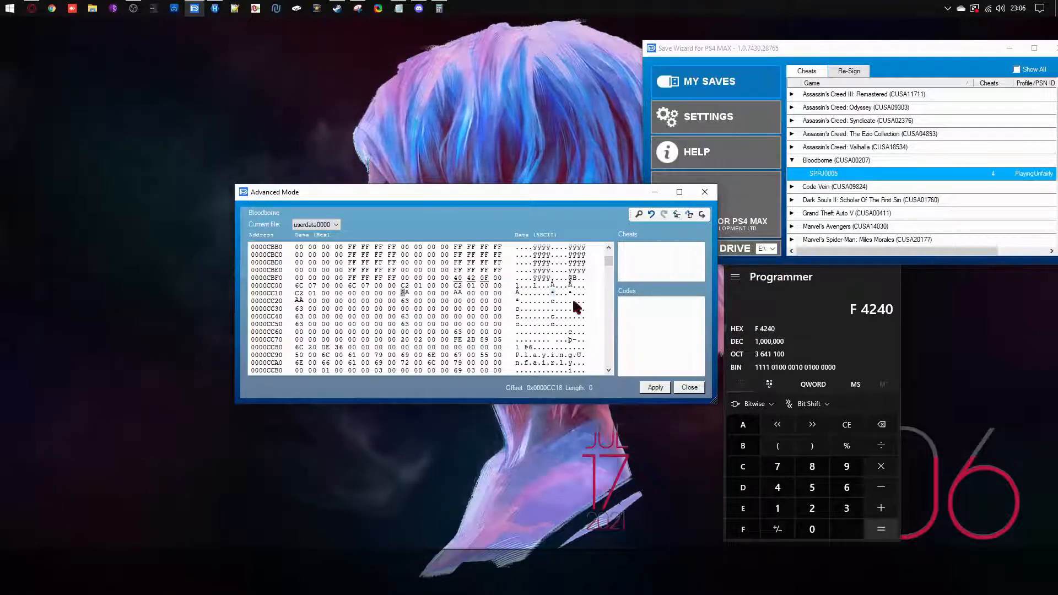
# Convert hexadecimal AA to decimal in Calculator and examine the matching stat values at offsets 0000CC18 and 0000CC20
pyautogui.click(769, 341)
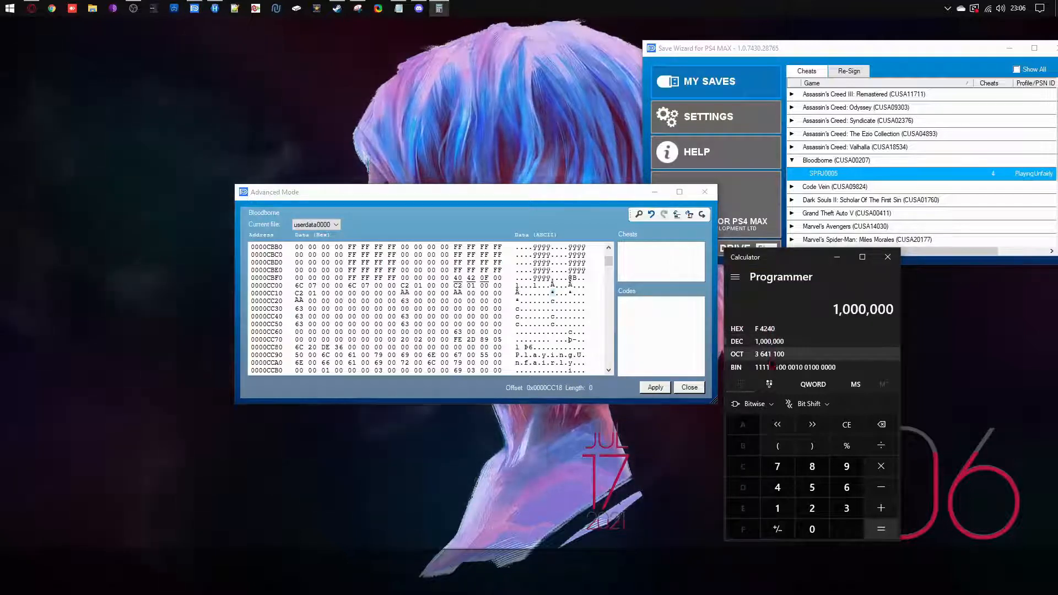
pyautogui.click(771, 329)
pyautogui.press('a')
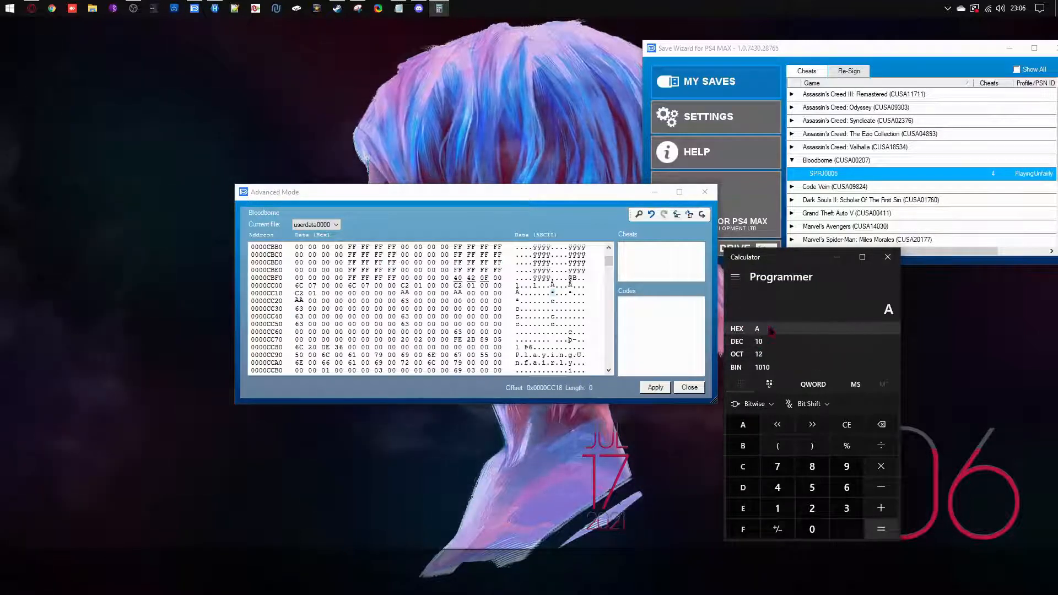
pyautogui.press('a')
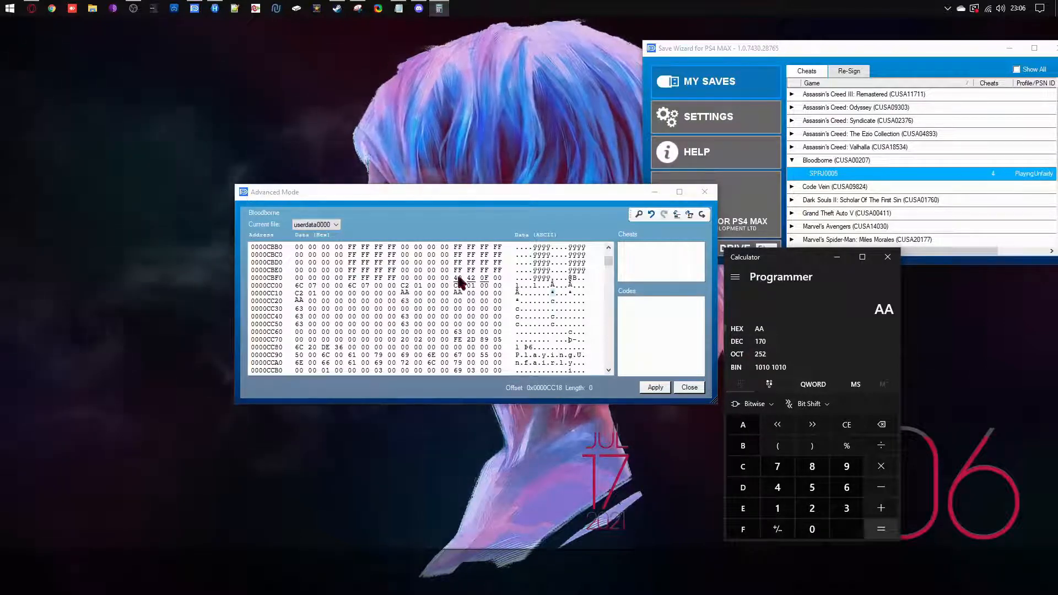
pyautogui.click(406, 293)
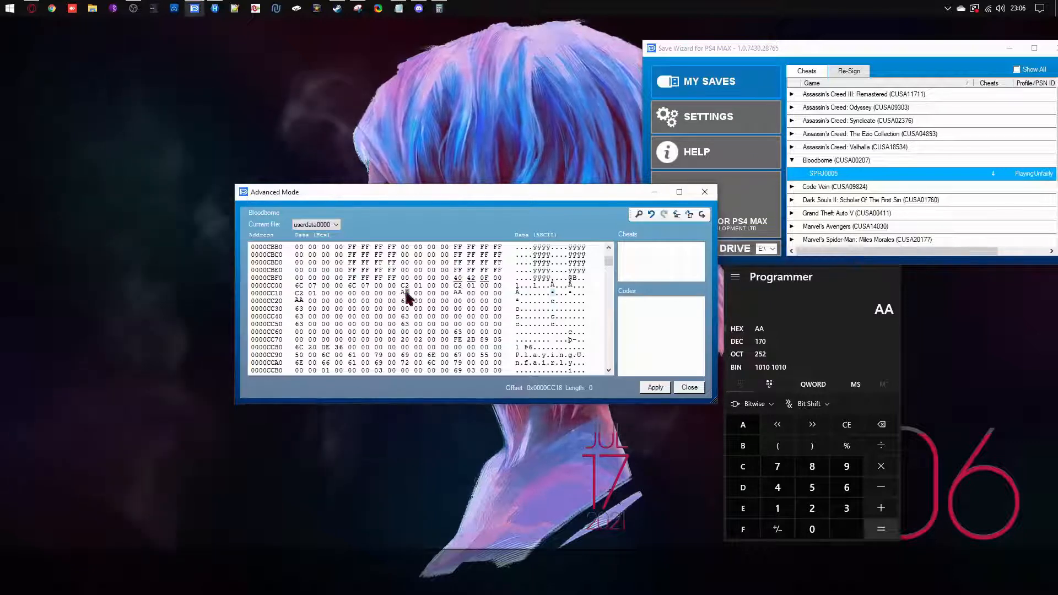
pyautogui.click(300, 301)
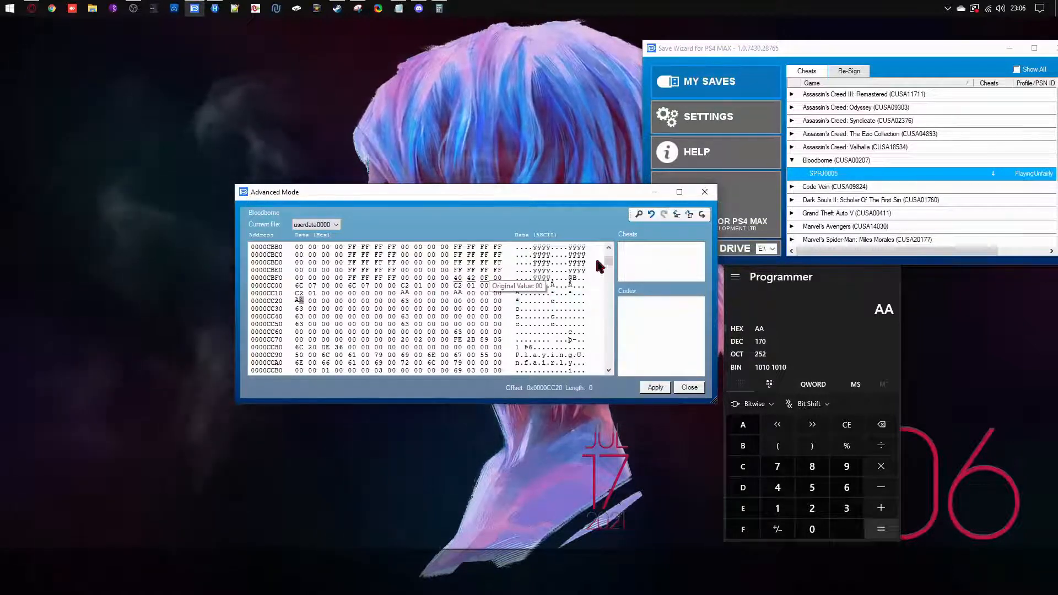
# Undo the health value edits at offset 0000CBFC
pyautogui.click(640, 214)
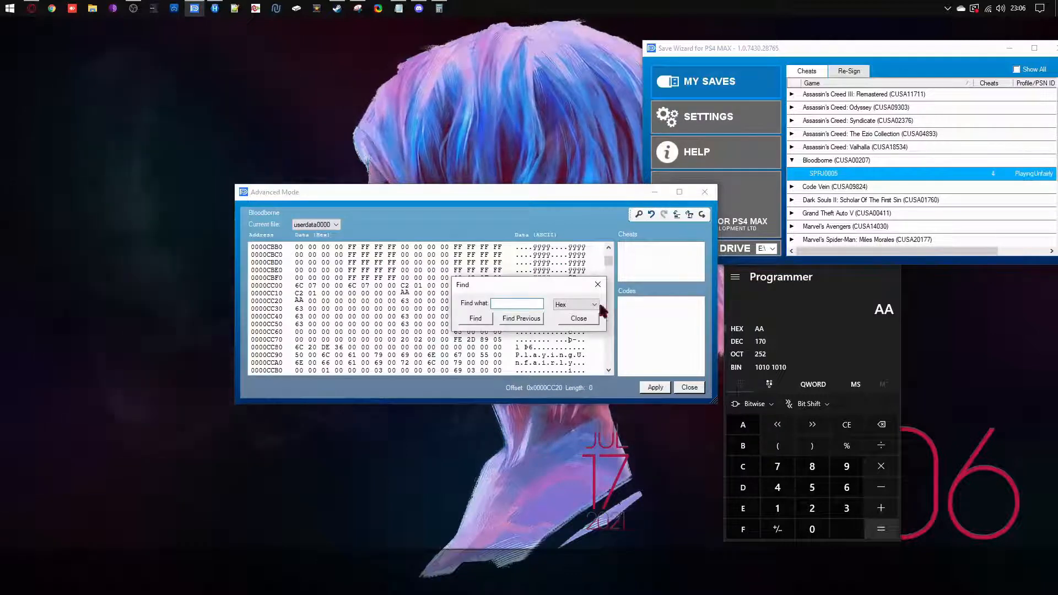
pyautogui.click(597, 285)
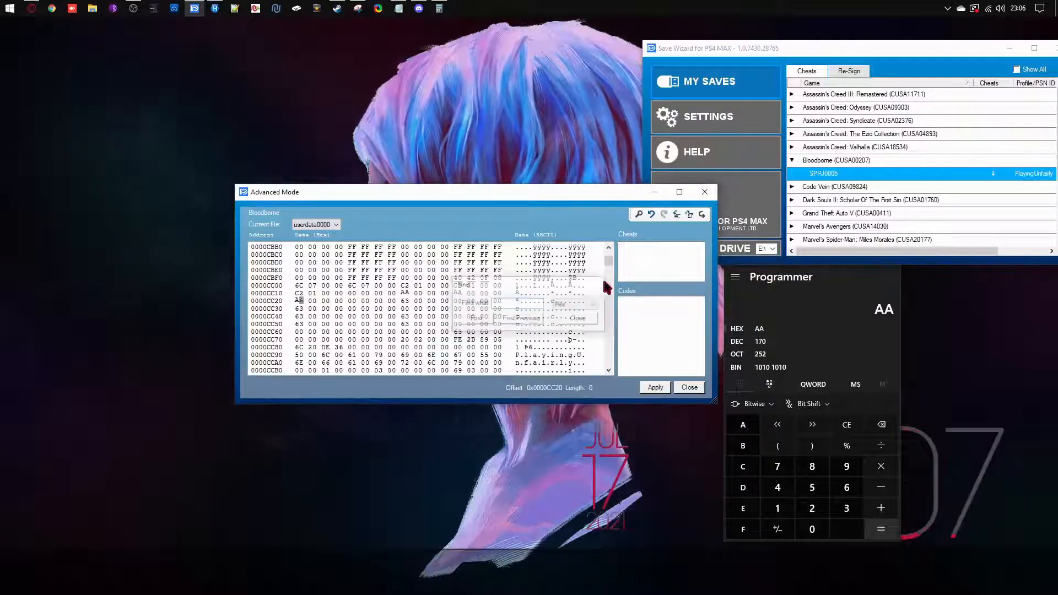
pyautogui.click(648, 218)
pyautogui.click(648, 216)
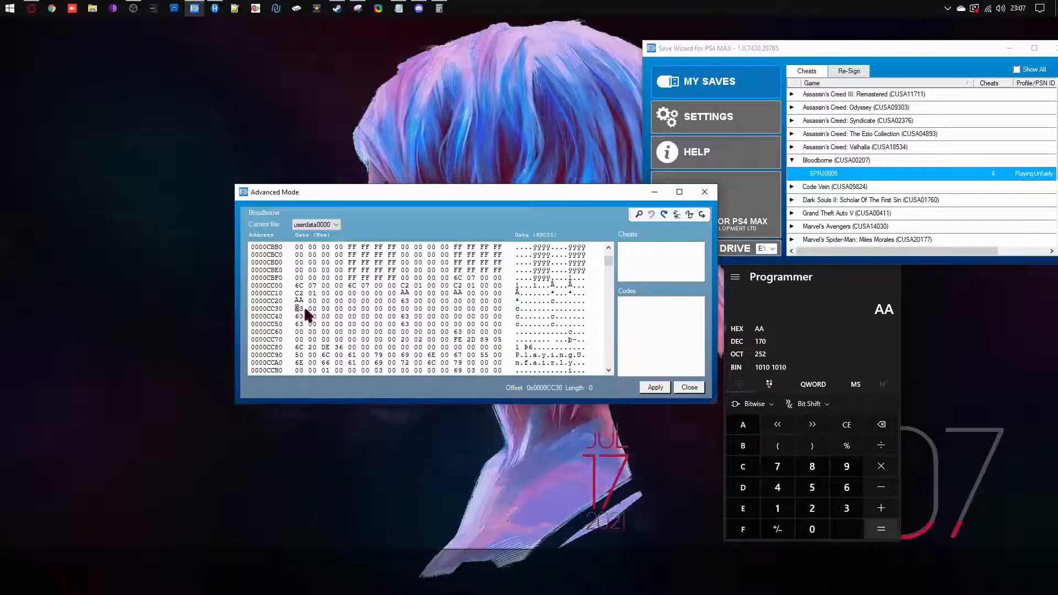
# Examine the character's stat bytes in rows 0000CC30 to 0000CC50, including offsets 0000CC40 and 0000CC58
pyautogui.moveTo(307, 319); pyautogui.dragTo(302, 336)
pyautogui.click(300, 316)
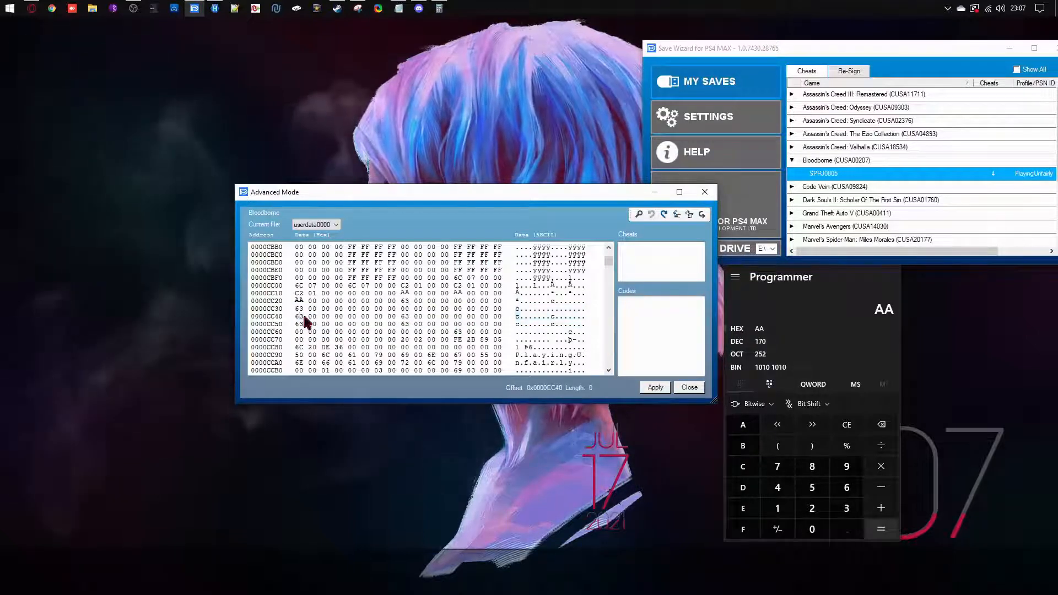
pyautogui.click(404, 324)
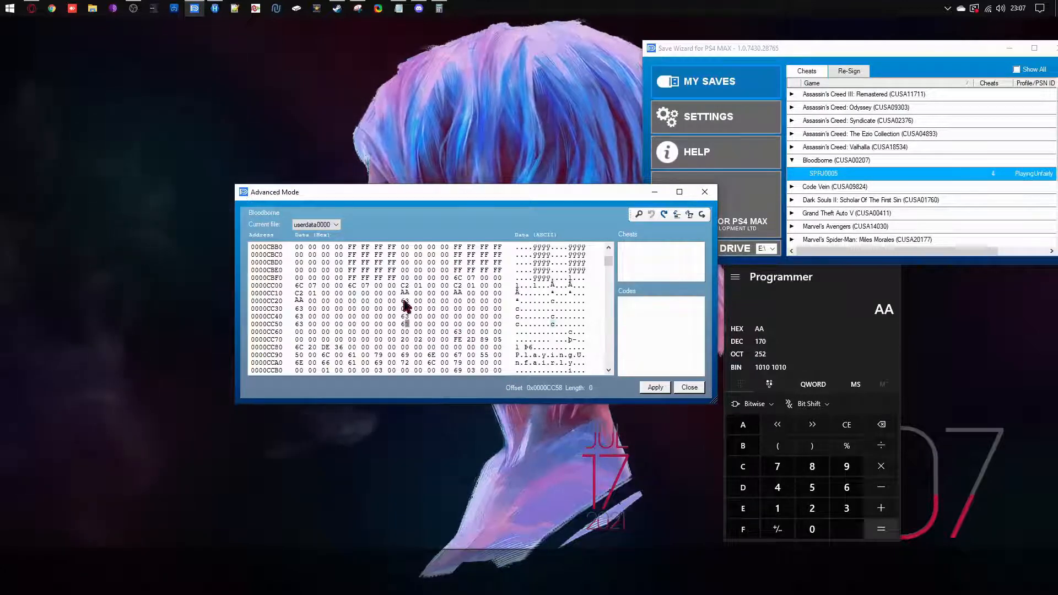
# Convert decimal 544 to hexadecimal in Calculator
pyautogui.click(770, 345)
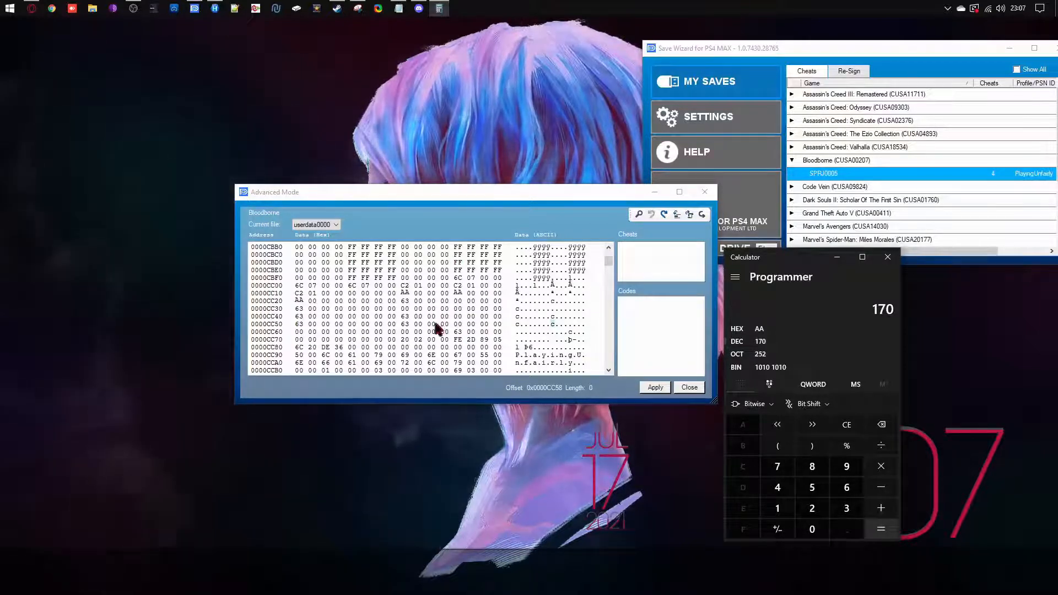
pyautogui.click(768, 341)
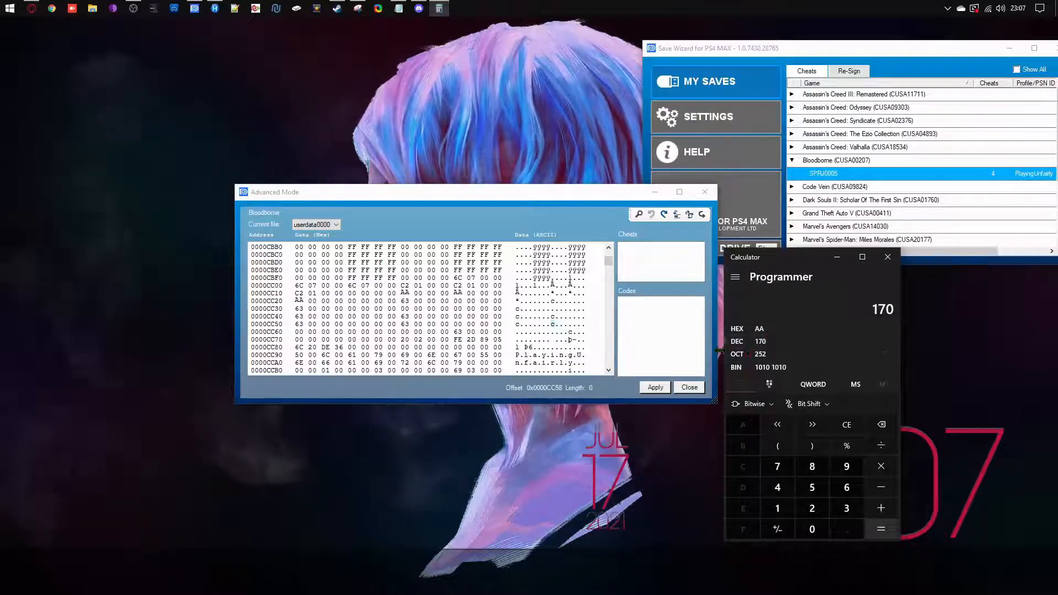
pyautogui.click(811, 488)
pyautogui.click(777, 487)
pyautogui.click(778, 487)
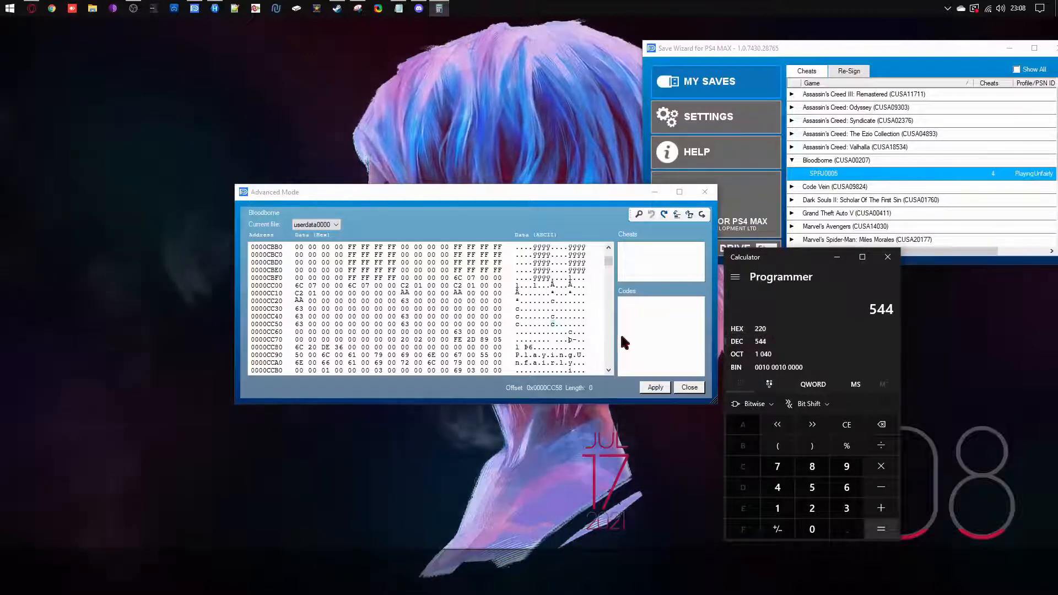
# Compare the reversed two-byte value at offsets 0000CC78 and 0000CC79 with Calculator's hexadecimal 220
pyautogui.click(405, 340)
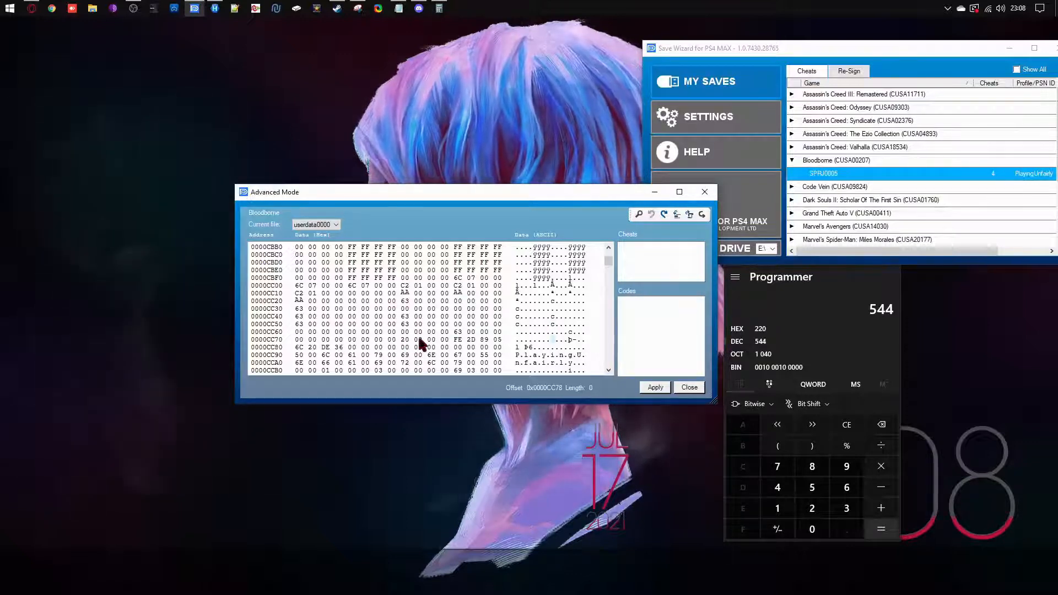
pyautogui.click(770, 336)
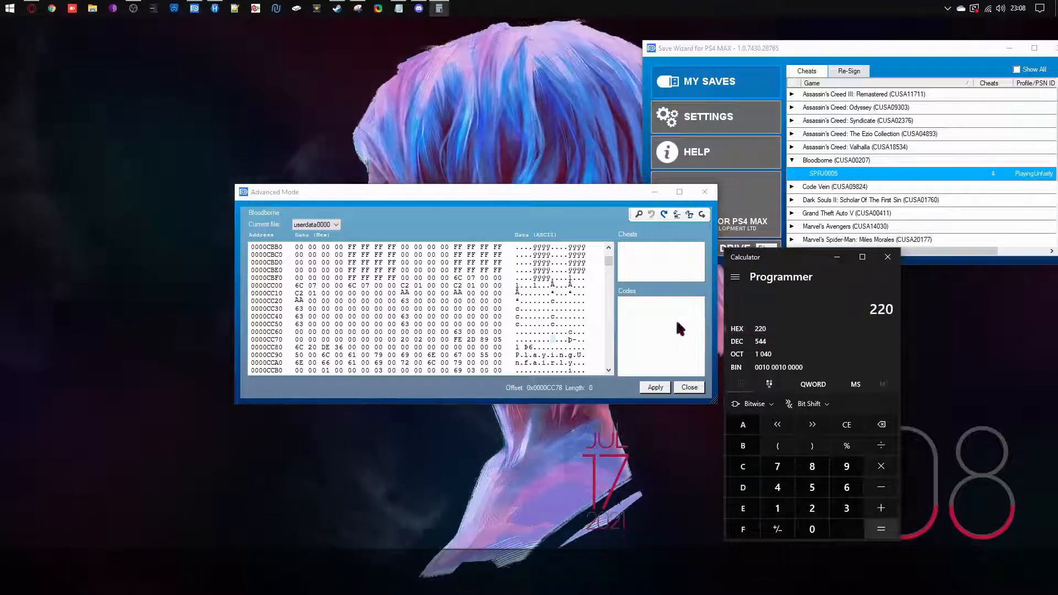
pyautogui.click(420, 340)
pyautogui.click(419, 341)
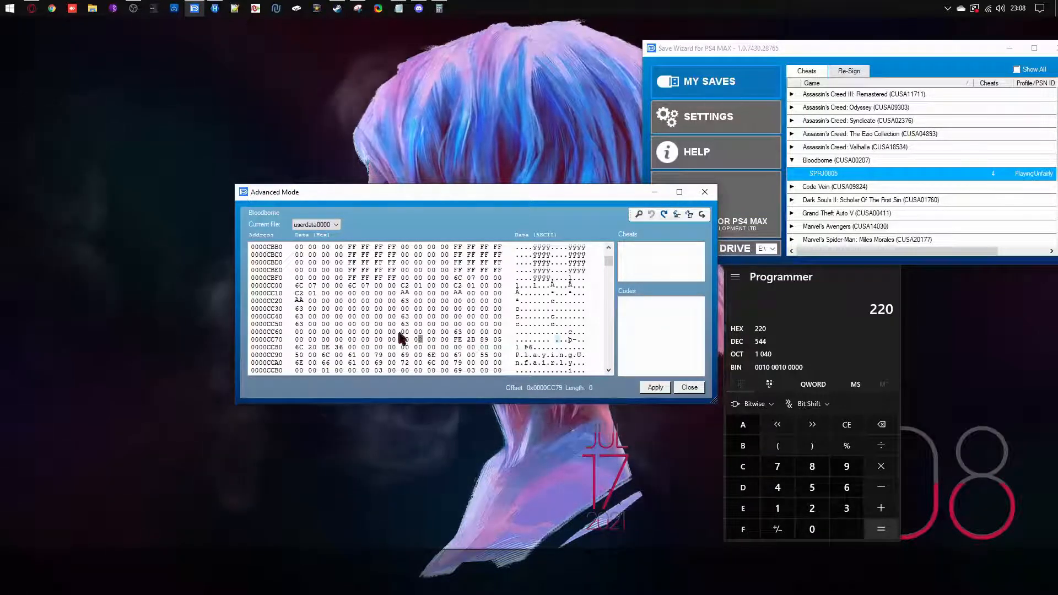
# Try to overwrite the start of the character name at offset 0000CC90 with another name, and undo those edits
pyautogui.click(522, 356)
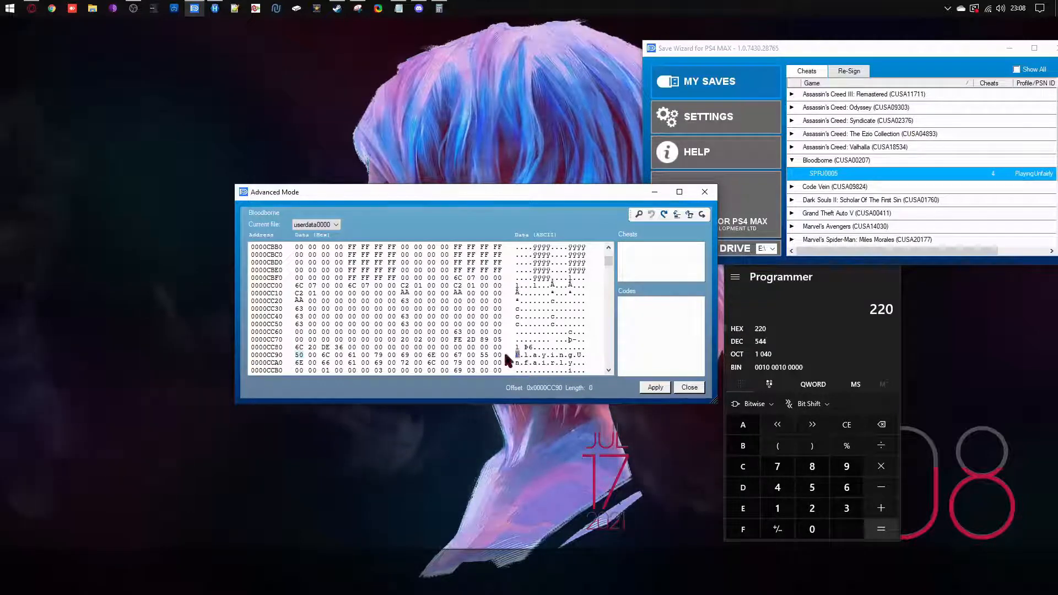
pyautogui.click(411, 324)
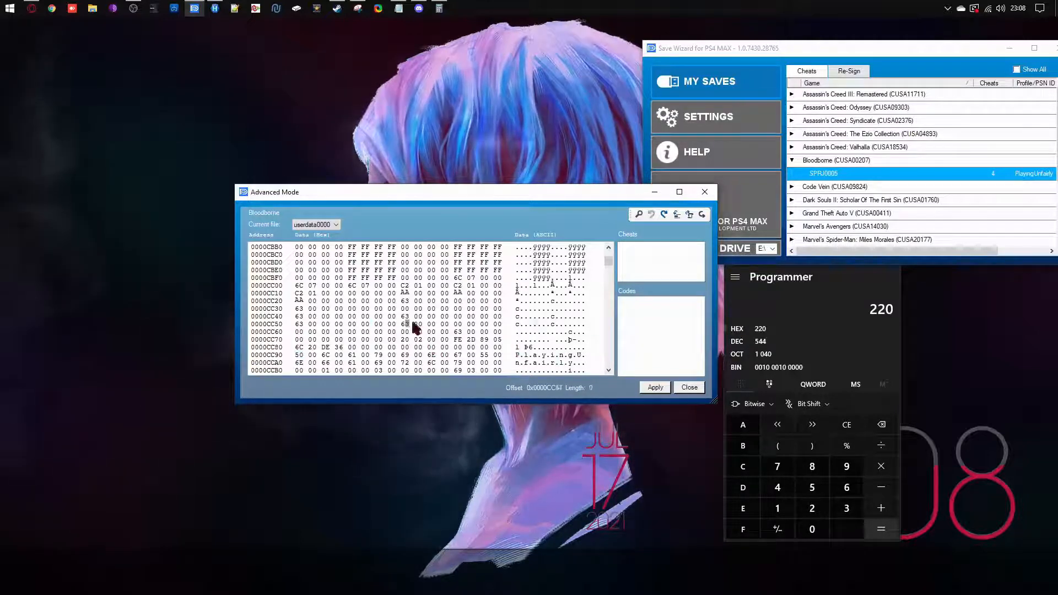
pyautogui.click(518, 355)
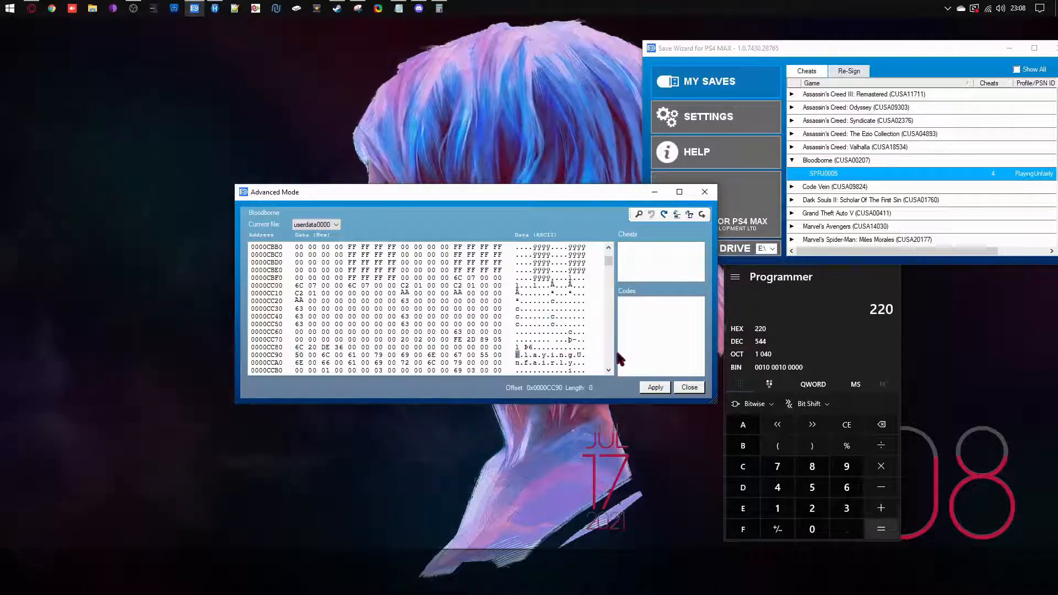
pyautogui.write('4A')
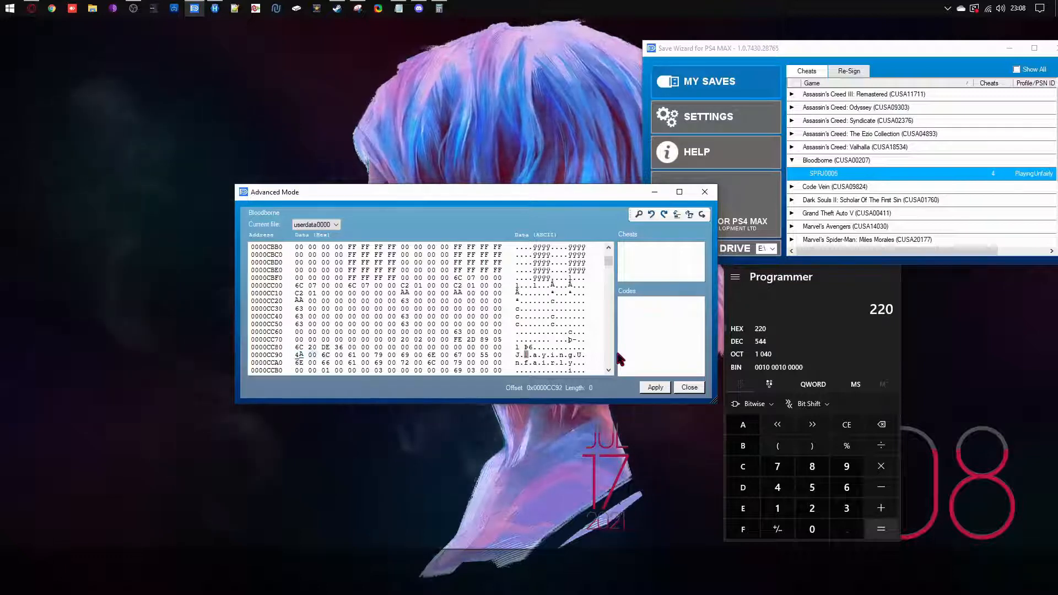
pyautogui.press('Right')
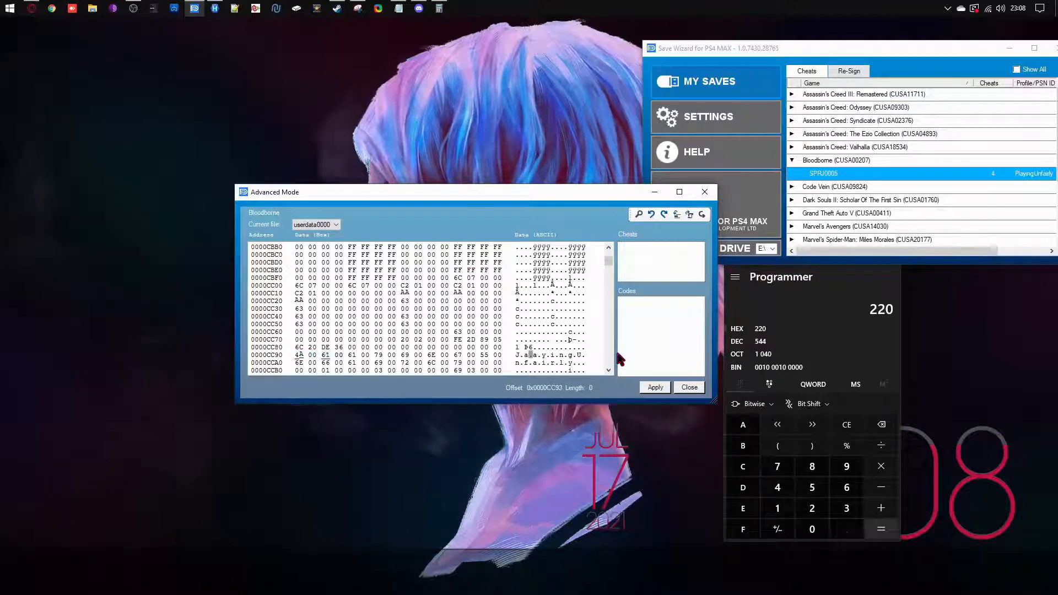
pyautogui.press('Right')
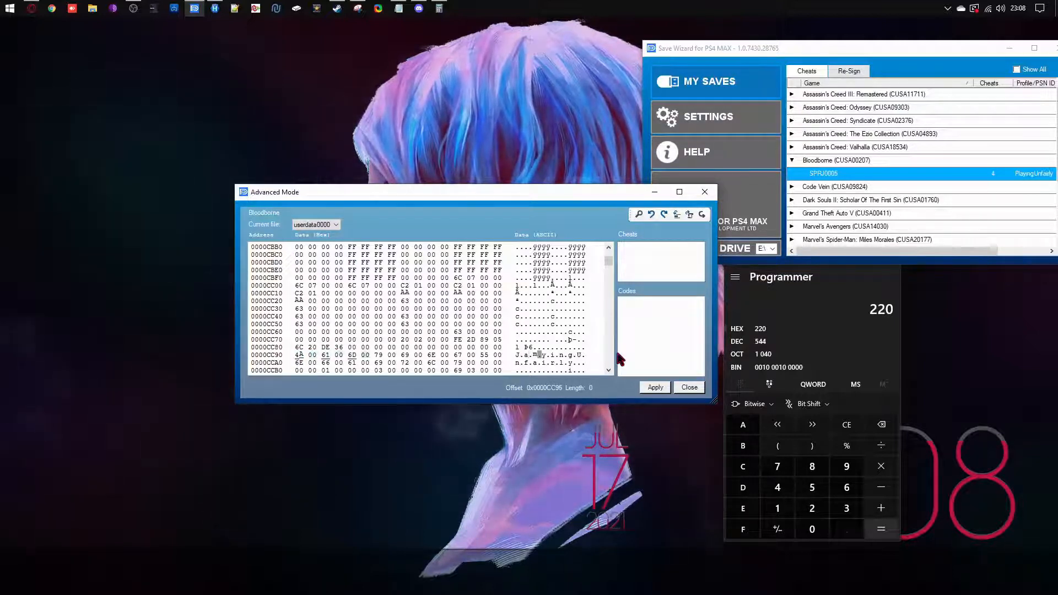
pyautogui.write('69')
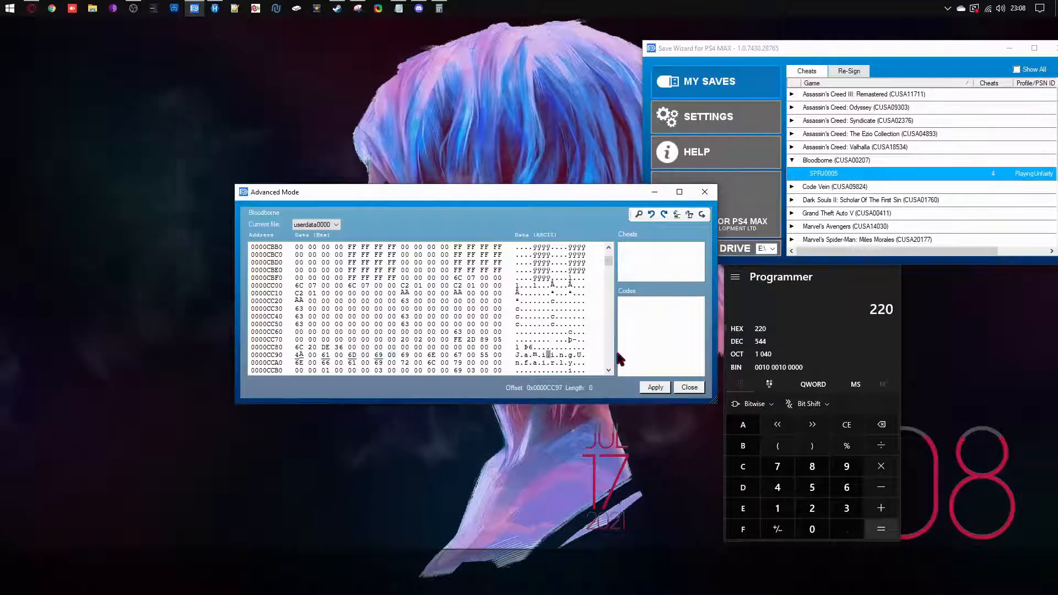
pyautogui.press('Right')
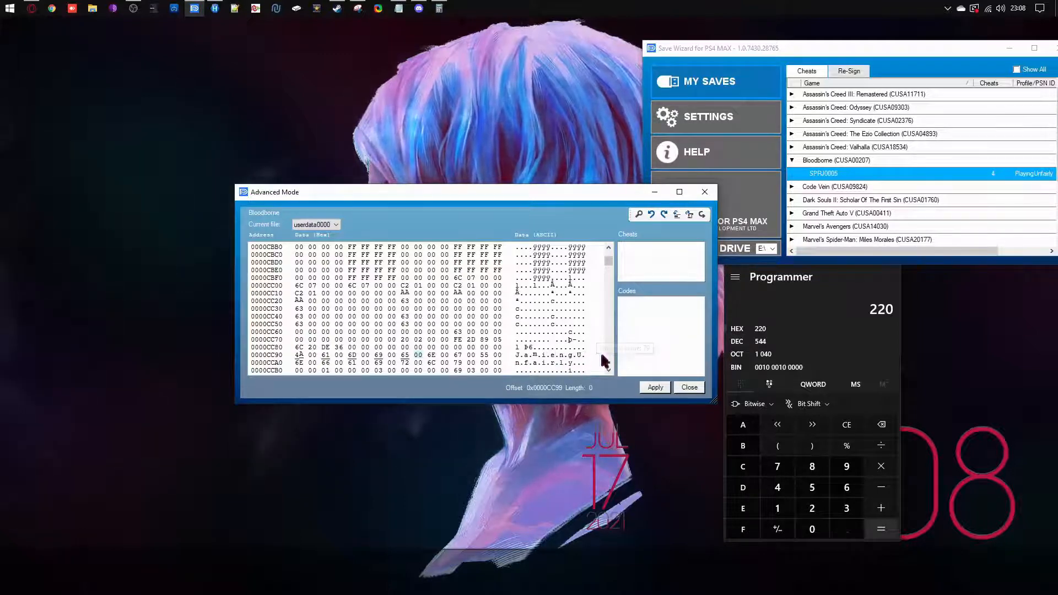
pyautogui.click(652, 214)
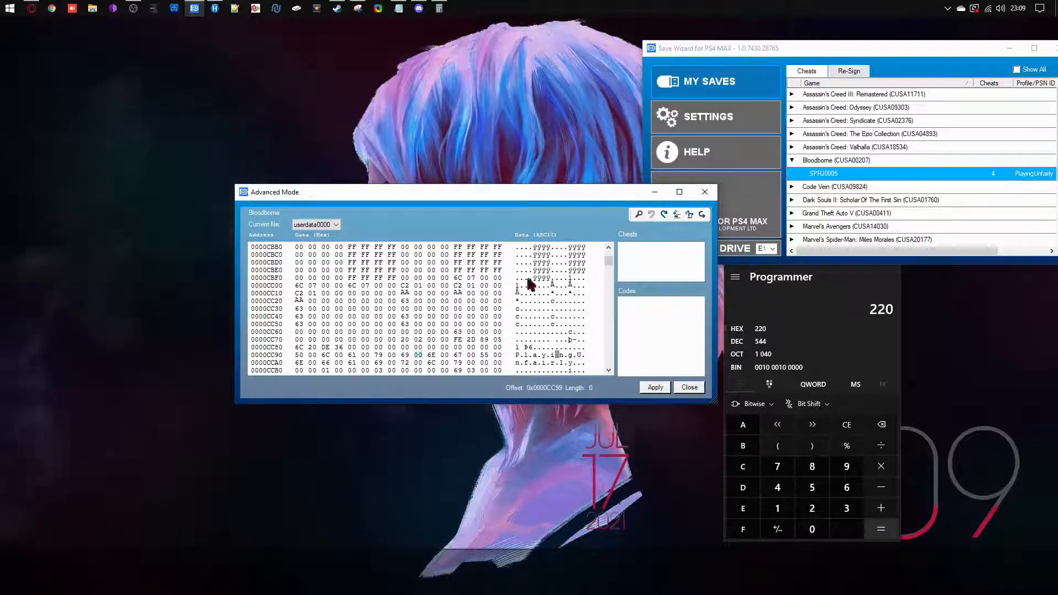
# Maximize the hex editor and go to the beginning of the save data at offset 00000000
pyautogui.click(405, 286)
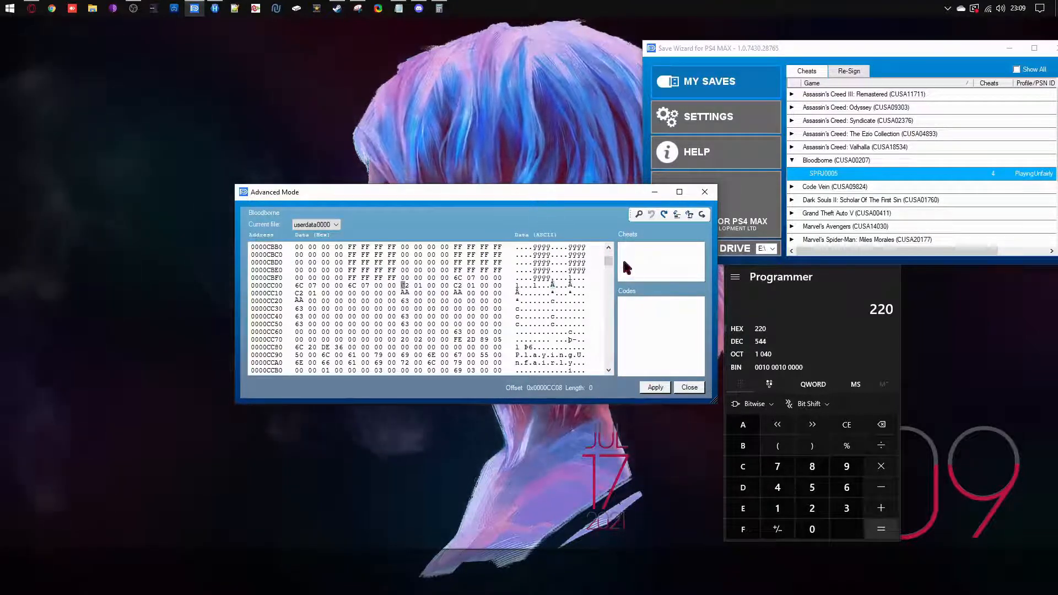
pyautogui.click(680, 191)
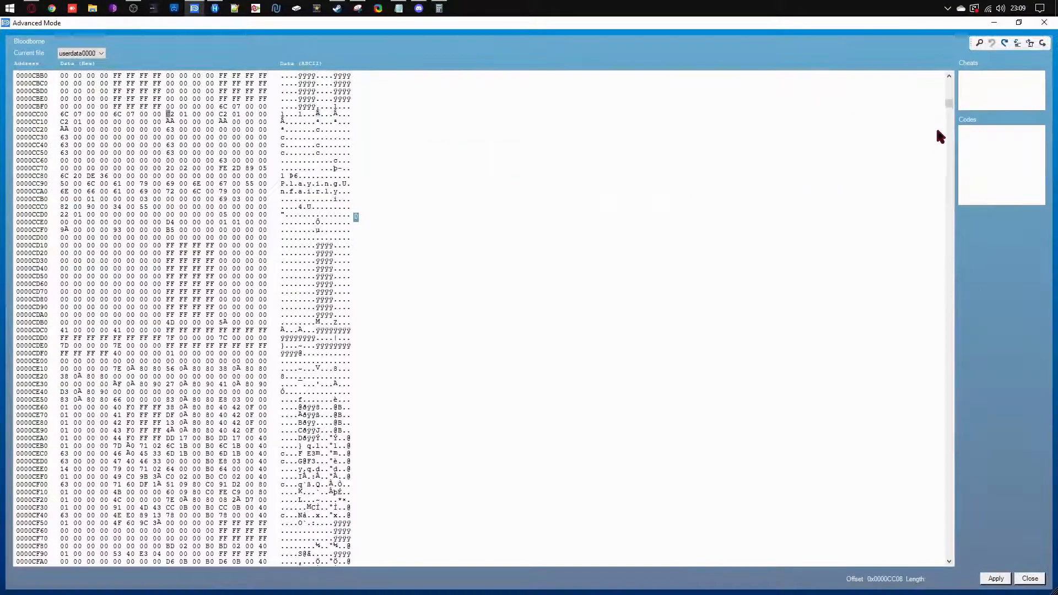
pyautogui.moveTo(946, 110); pyautogui.dragTo(949, 82)
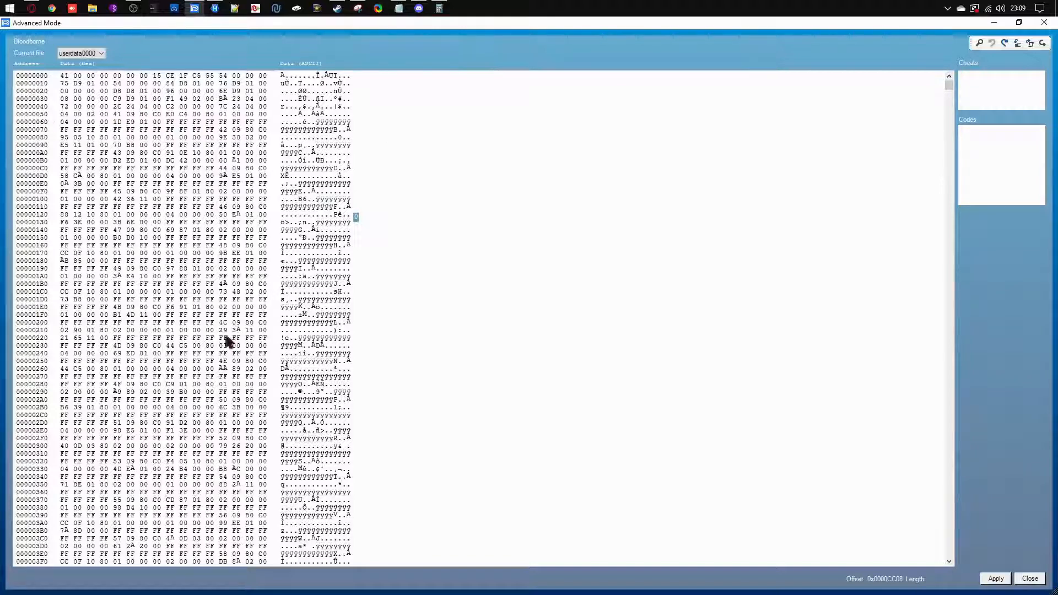
pyautogui.moveTo(949, 83)
pyautogui.mouseDown()
pyautogui.moveTo(950, 94)
pyautogui.moveTo(937, 67)
pyautogui.mouseUp()
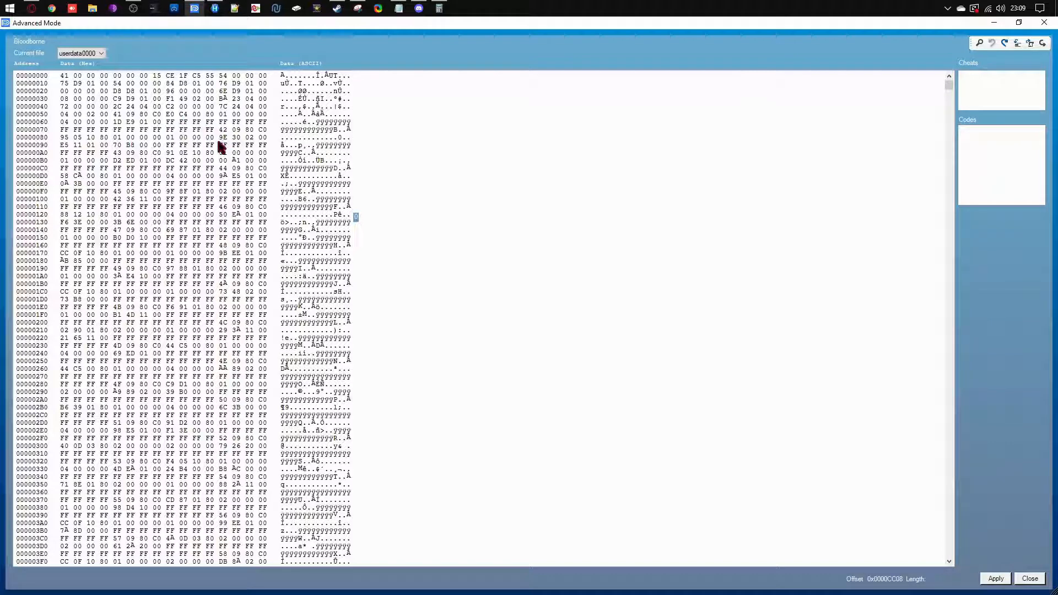
# Examine the FF bytes from offset 0000006A and the start of the entry at offset 0000007C
pyautogui.moveTo(203, 121); pyautogui.dragTo(225, 130)
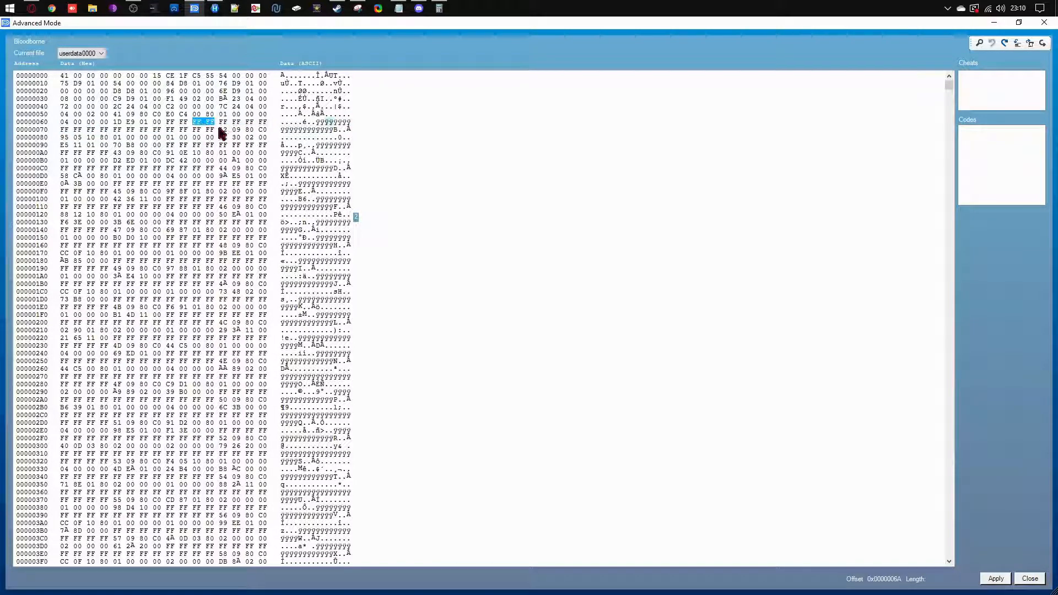
pyautogui.click(221, 131)
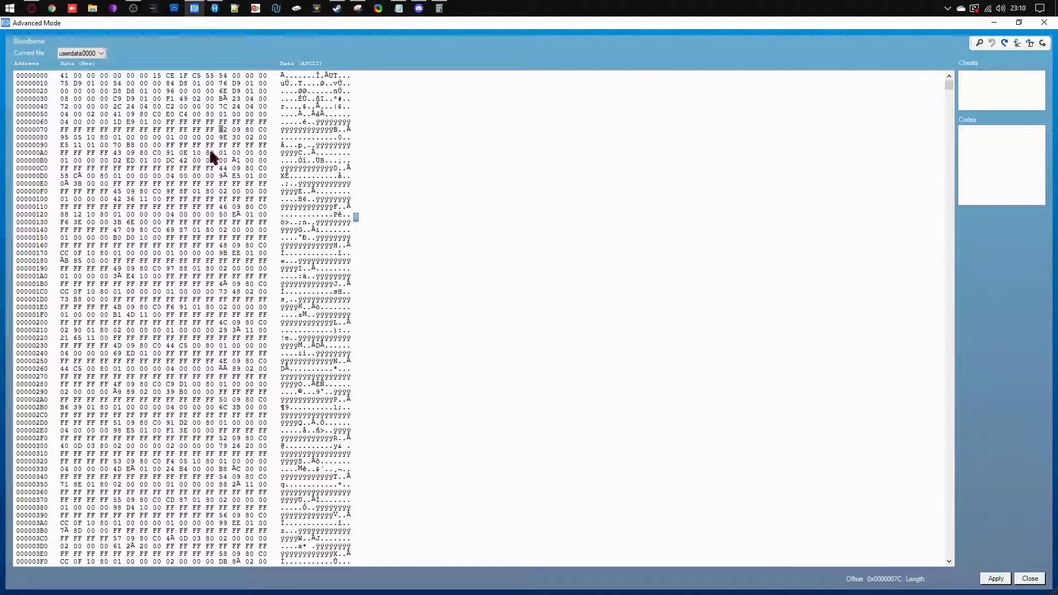
pyautogui.click(212, 169)
pyautogui.click(186, 183)
# Try to overwrite the bytes from offset 00000078 with zeros, and undo the change
pyautogui.click(169, 130)
pyautogui.write('000')
pyautogui.click(993, 43)
pyautogui.click(994, 45)
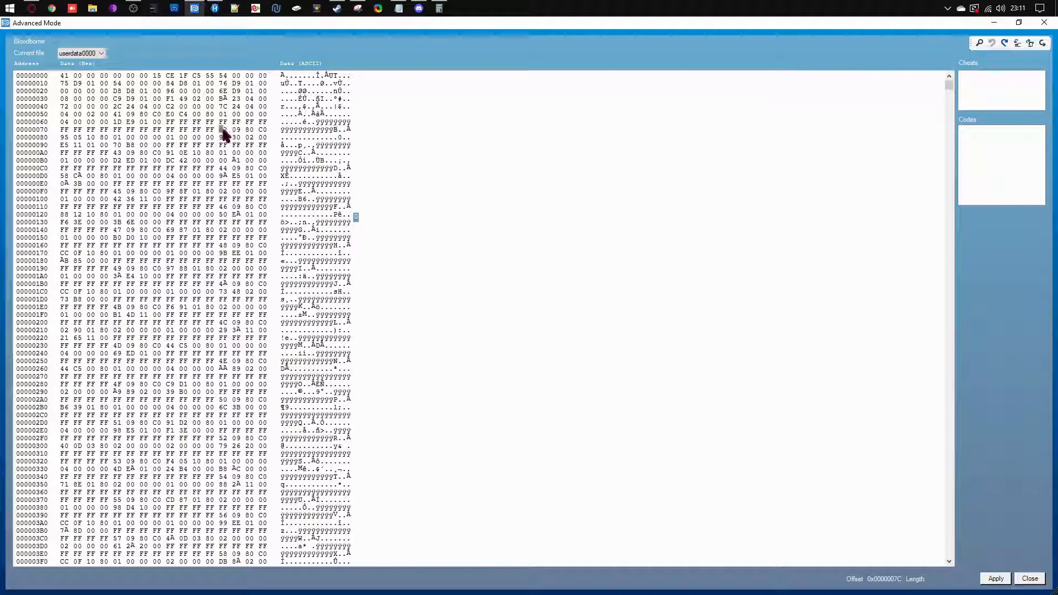
# Examine the entry starting with bytes 42 09 80 C0 at offset 0000007C, including its values at 00000084 and 00000088
pyautogui.moveTo(224, 134); pyautogui.dragTo(263, 137)
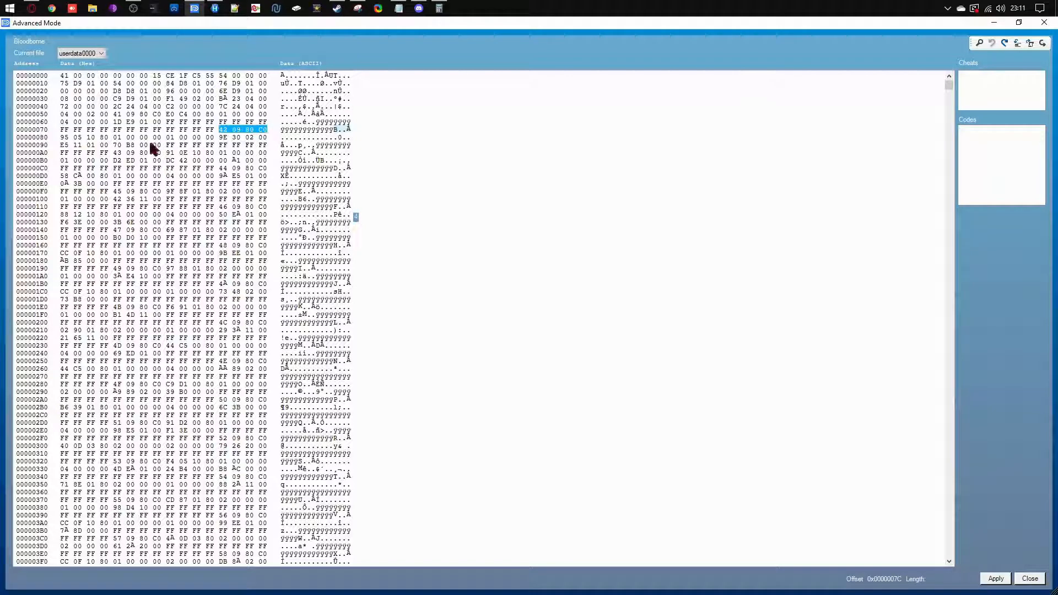
pyautogui.click(158, 175)
pyautogui.click(117, 138)
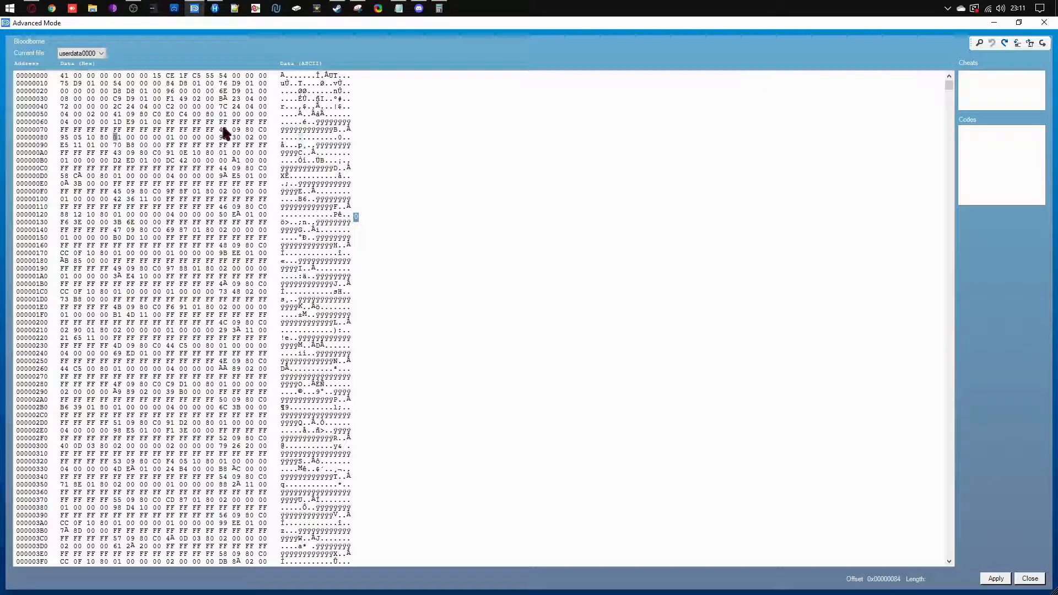
pyautogui.moveTo(168, 145)
pyautogui.mouseDown()
pyautogui.moveTo(215, 149)
pyautogui.moveTo(64, 149)
pyautogui.moveTo(226, 144)
pyautogui.moveTo(170, 139)
pyautogui.mouseUp()
pyautogui.click(170, 139)
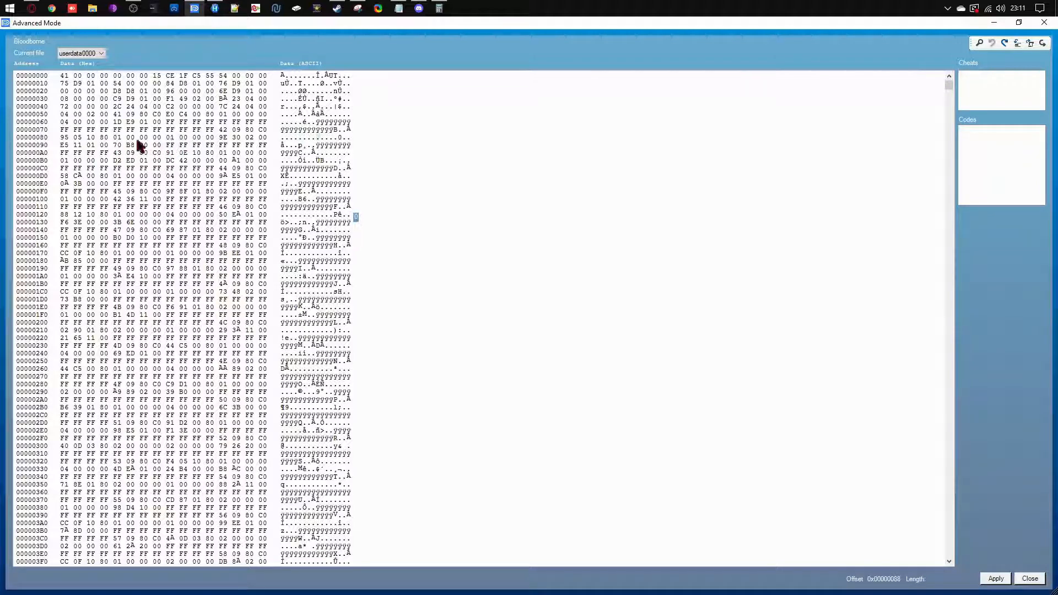
# Set the gem shape byte at offset 00000088 to 3F in the entry starting at 0000007C
pyautogui.click(119, 138)
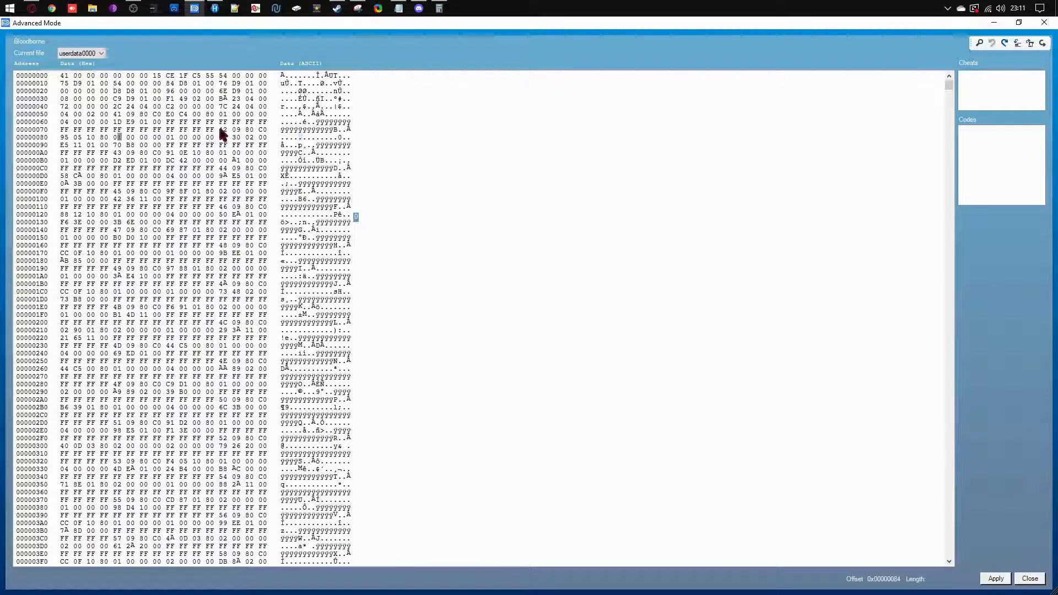
pyautogui.moveTo(221, 133); pyautogui.dragTo(270, 133)
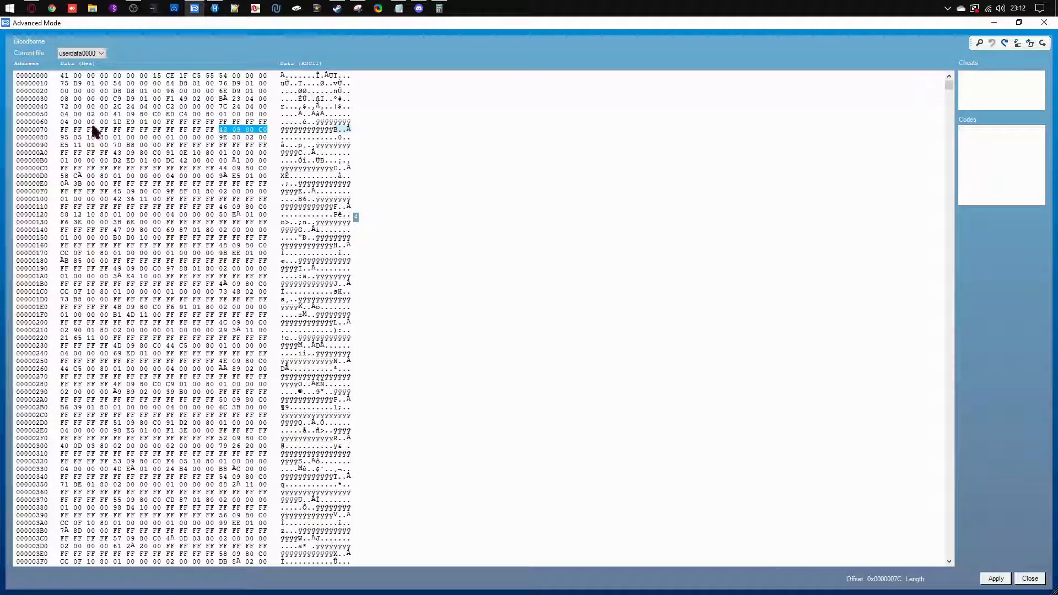
pyautogui.click(64, 137)
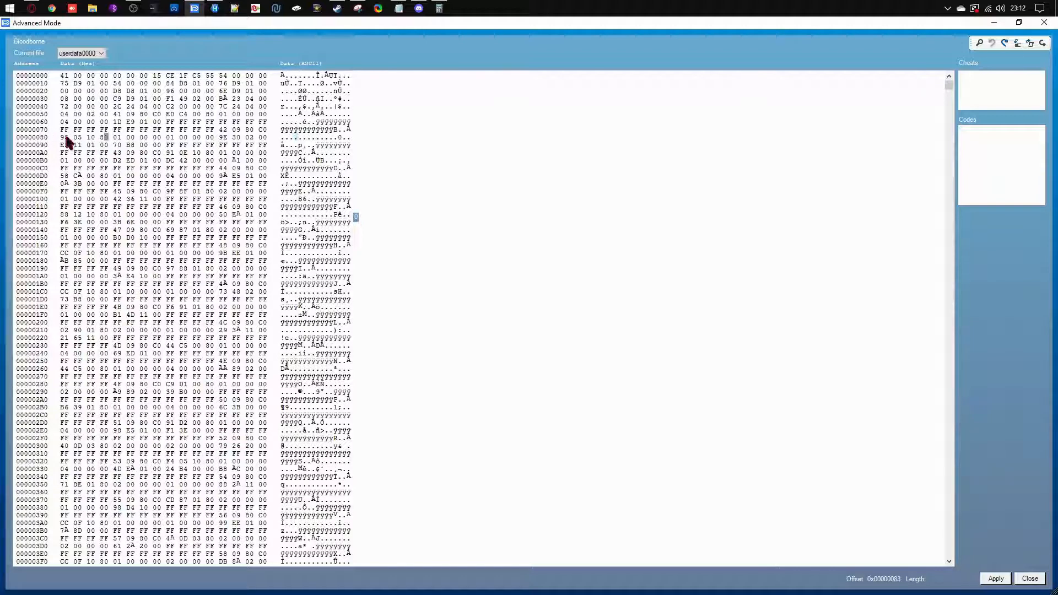
pyautogui.click(118, 138)
pyautogui.click(129, 139)
pyautogui.click(116, 138)
pyautogui.write('2')
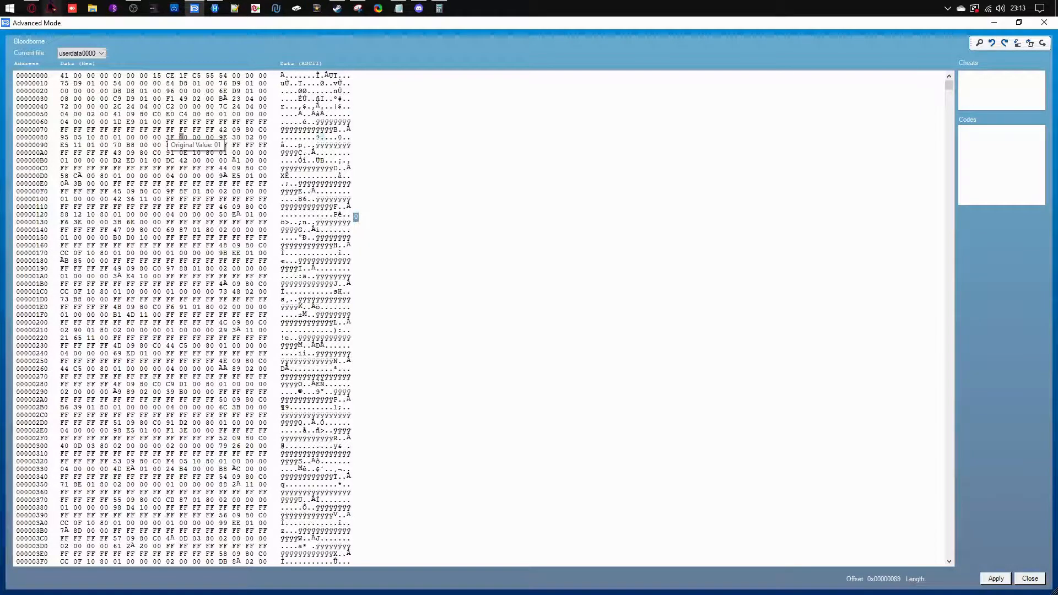
# Look through the gem, rune and armor hex ID archive in the browser, and return to the hex editor
pyautogui.hotkey('alt', 'Tab')
pyautogui.scroll(10, 409, 265)
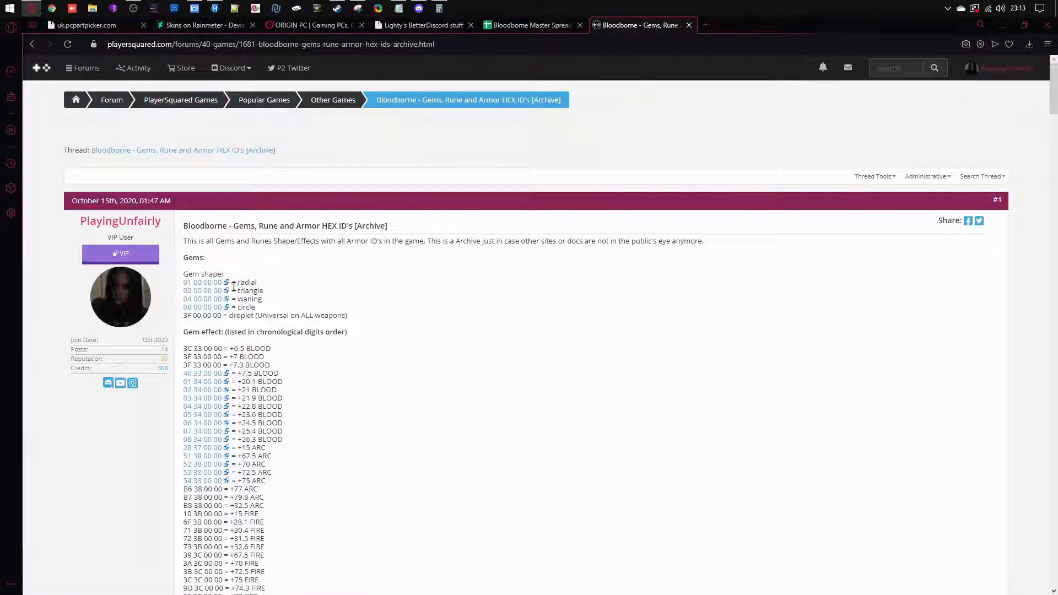
pyautogui.scroll(-20, 203, 318)
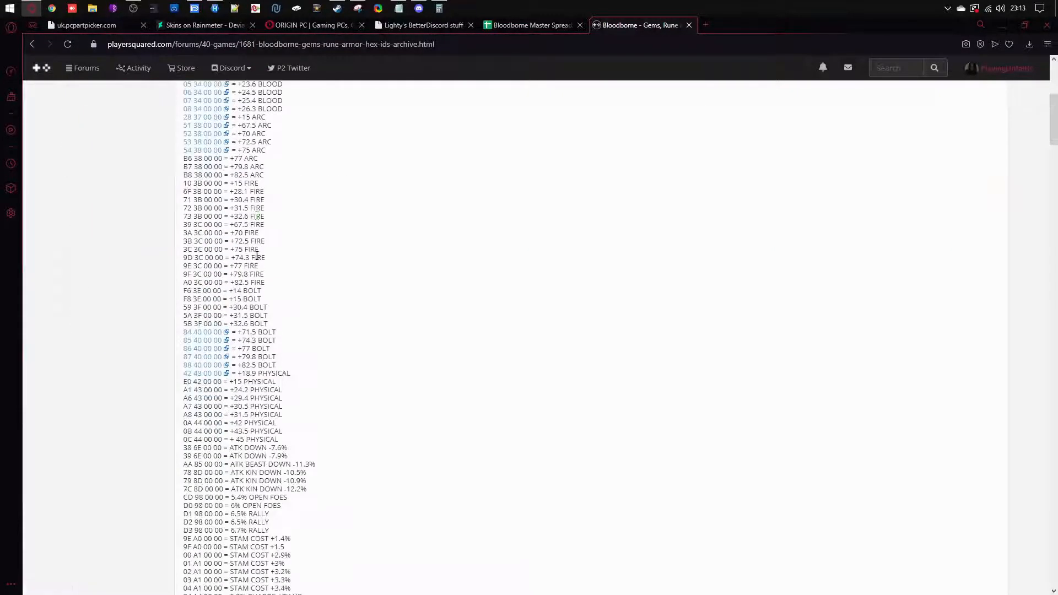
pyautogui.scroll(-15, 239, 325)
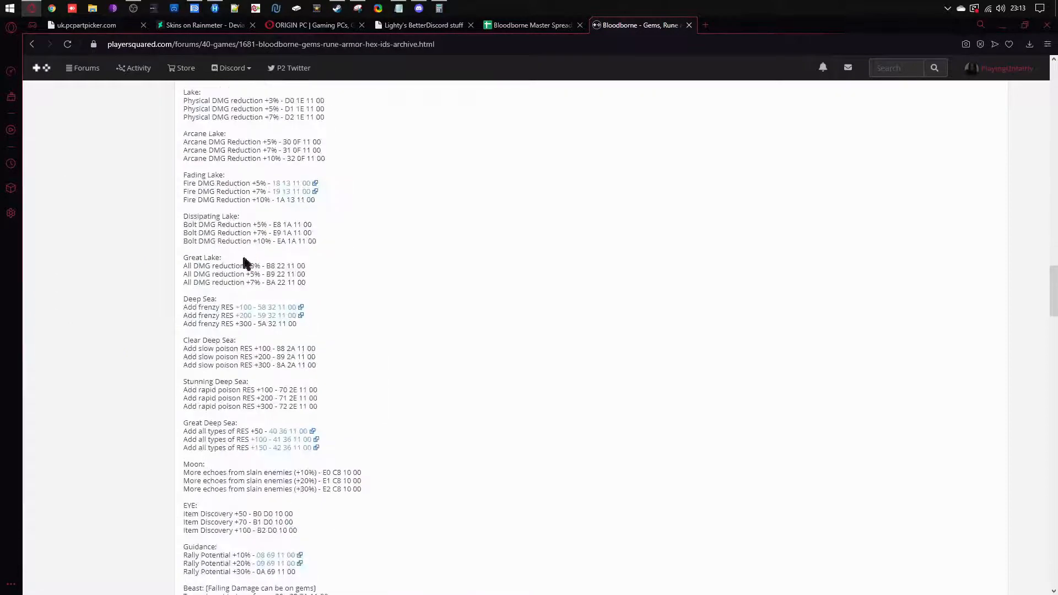
pyautogui.scroll(3, 282, 256)
pyautogui.scroll(-20, 237, 258)
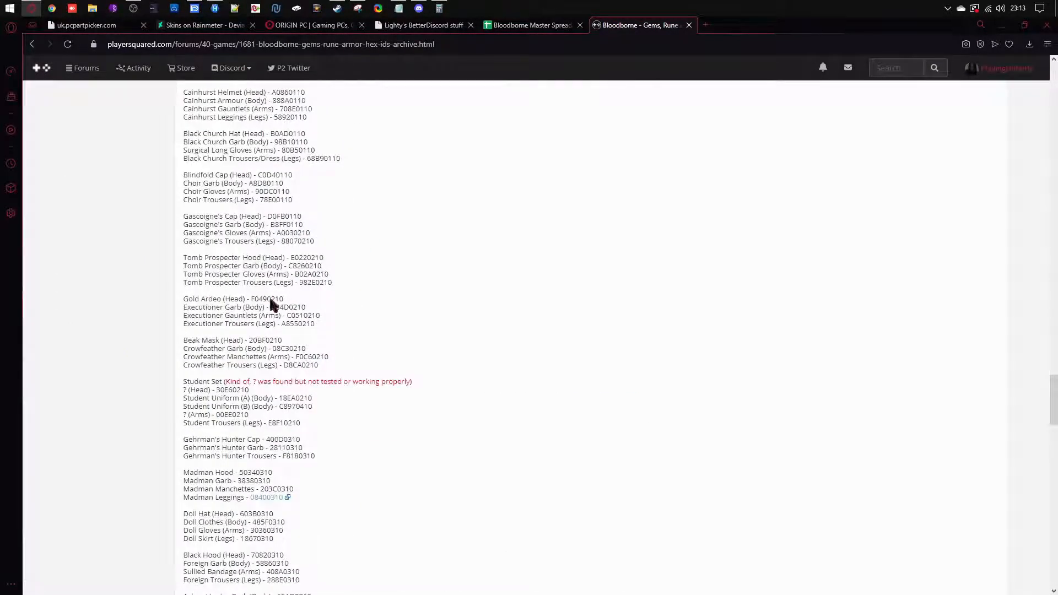
pyautogui.scroll(20, 277, 301)
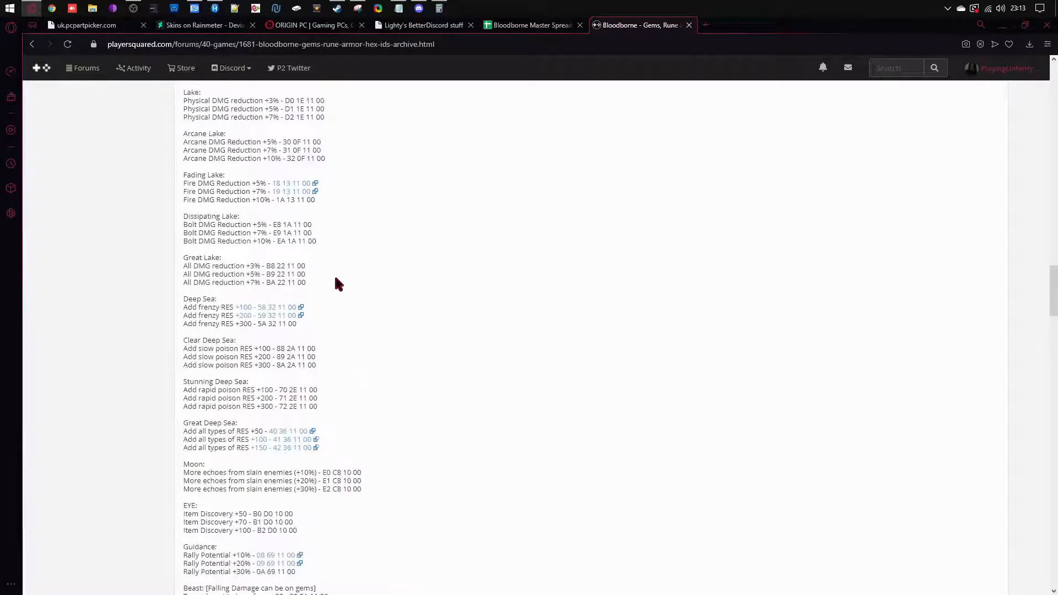
pyautogui.scroll(10, 386, 220)
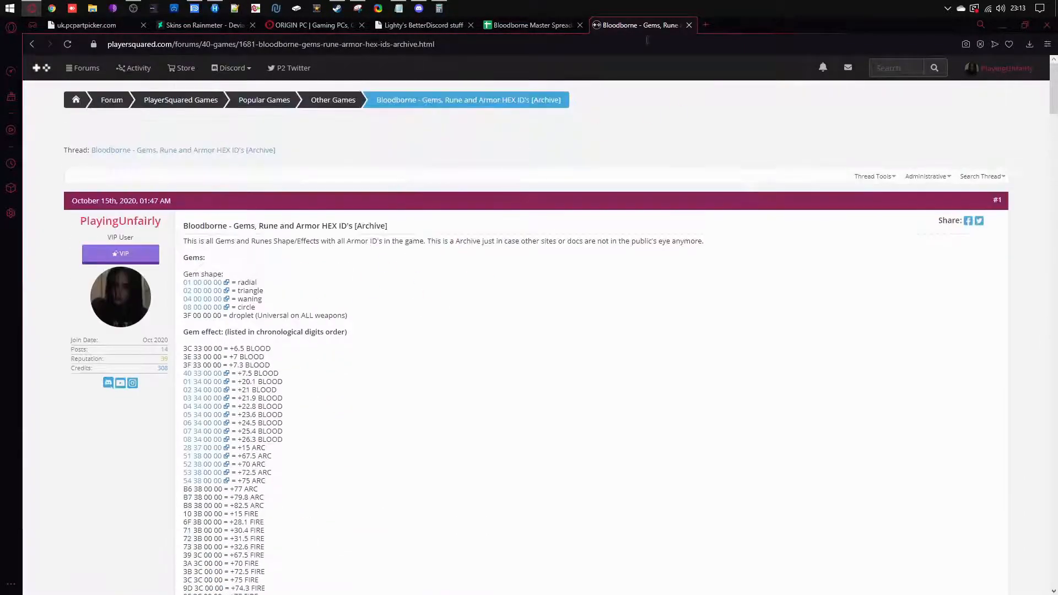
pyautogui.click(1002, 28)
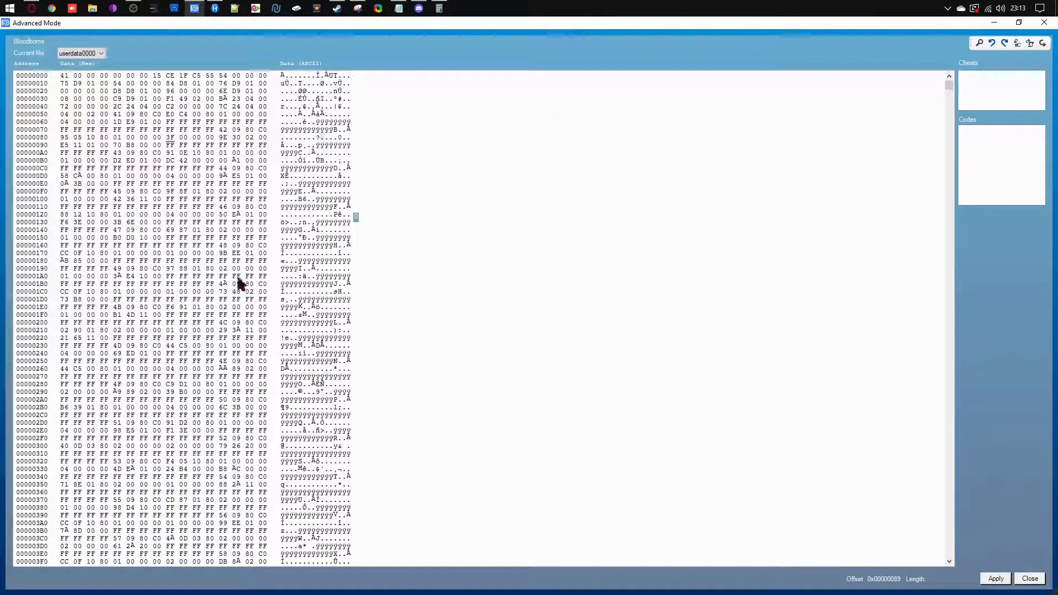
# Locate the effect value at offset 0000008C, and scan the gem effect list in the browser's hex ID archive
pyautogui.click(211, 138)
pyautogui.click(183, 139)
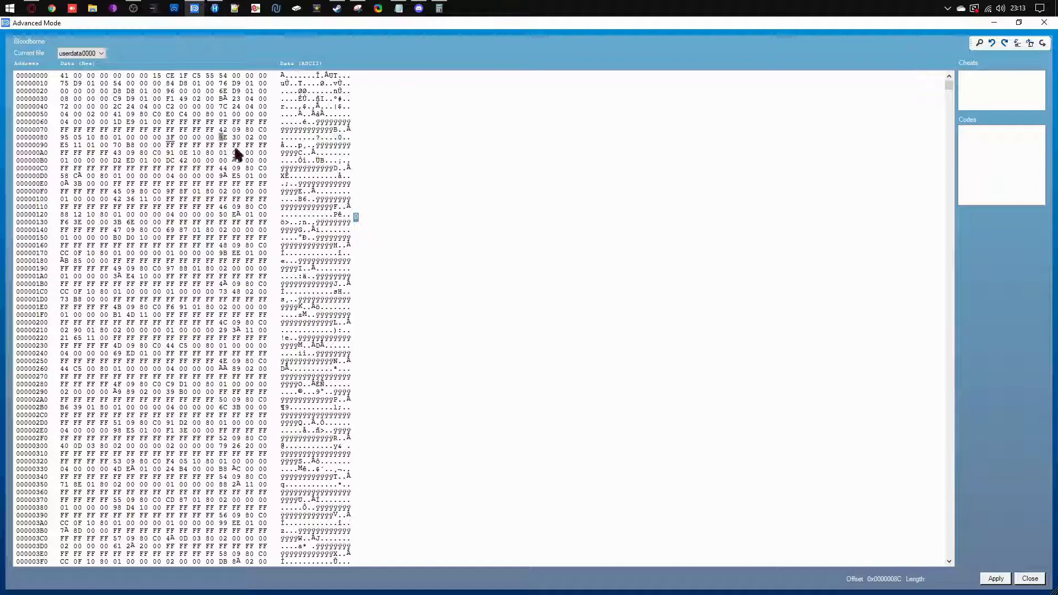
pyautogui.click(31, 8)
pyautogui.scroll(-9, 330, 304)
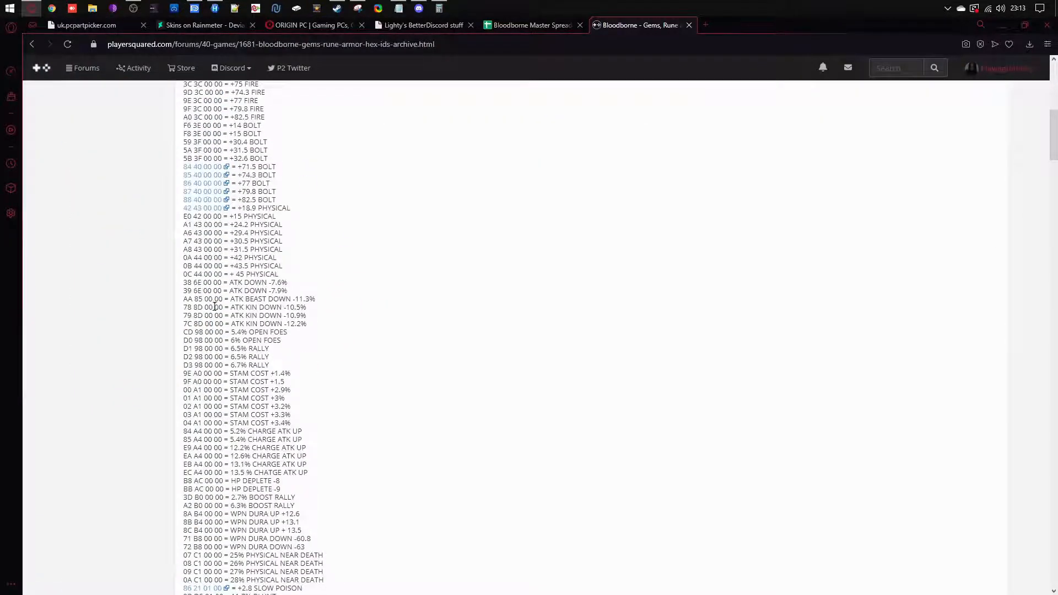
pyautogui.scroll(-15, 215, 307)
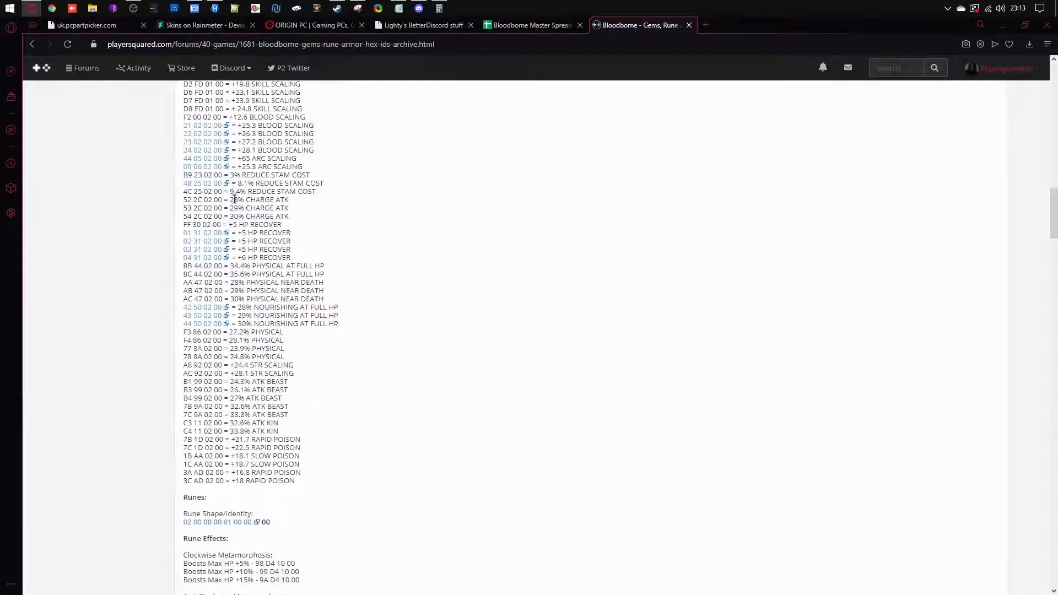
pyautogui.scroll(3, 270, 183)
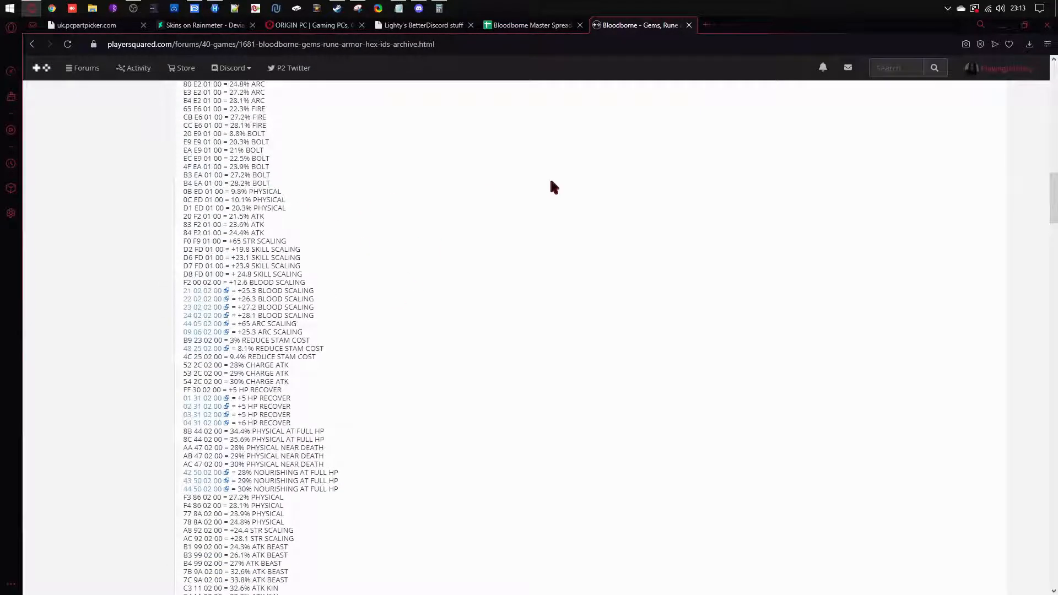
pyautogui.hotkey('ctrl', 'f')
pyautogui.write('1')
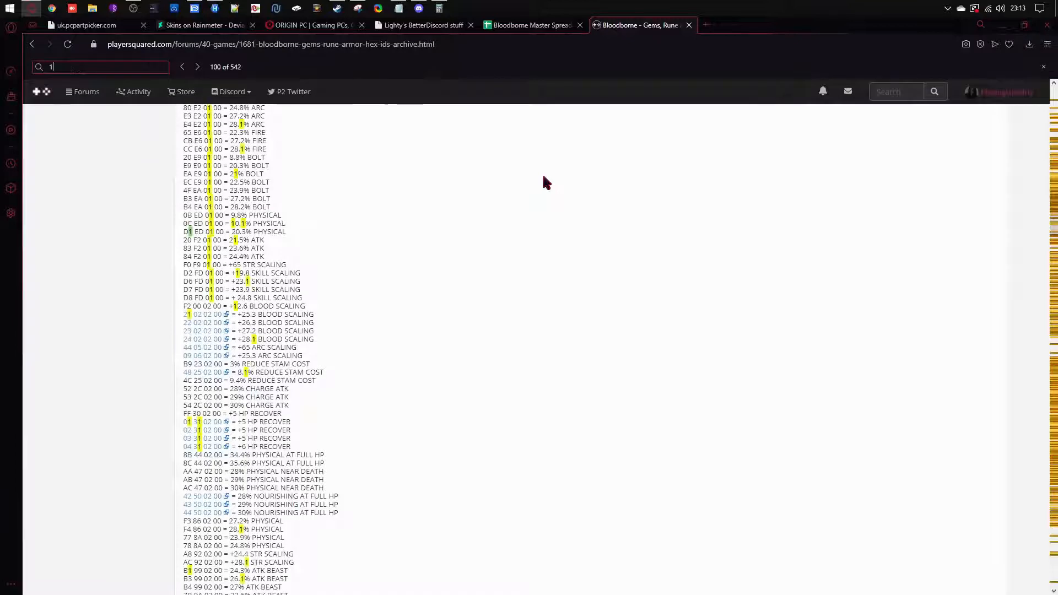
pyautogui.write('8')
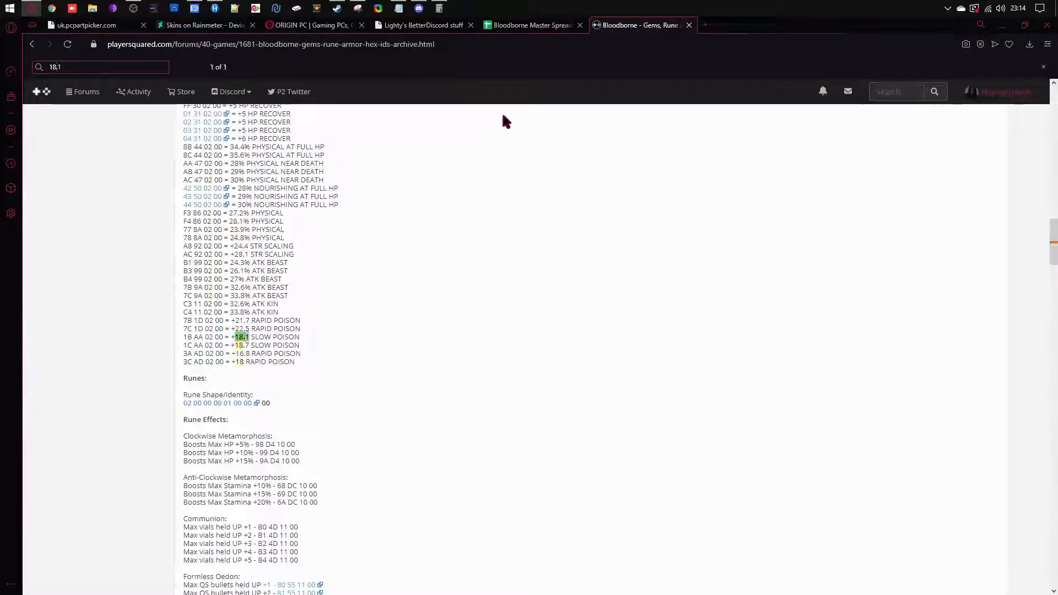
pyautogui.write('.1')
pyautogui.press('BackSpace')
pyautogui.press('BackSpace')
pyautogui.press('BackSpace')
pyautogui.press('BackSpace')
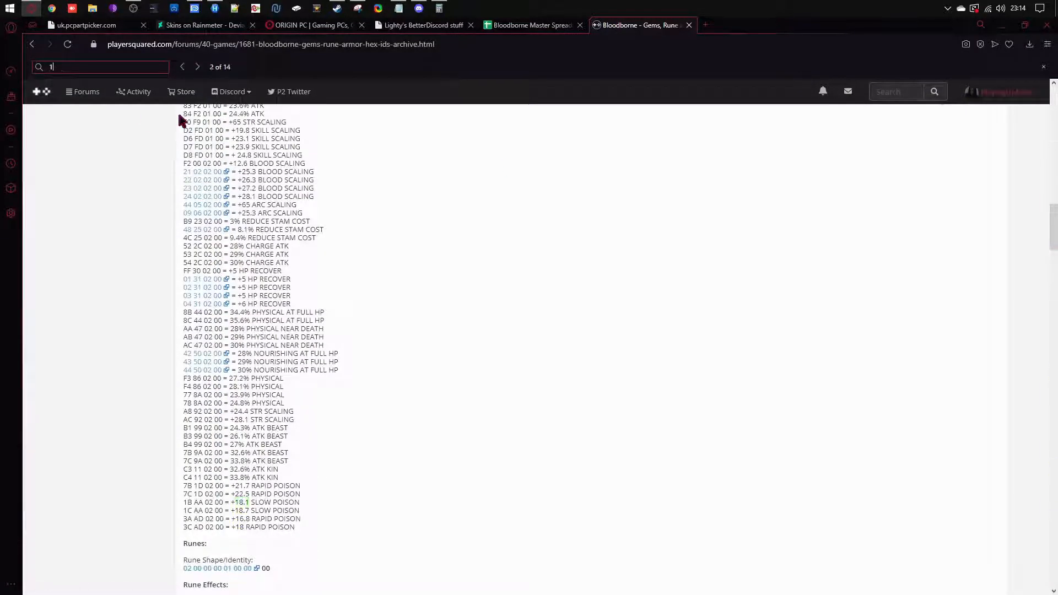
# Search the archive page for 28.1 and copy the ID F4 86 02 00 of the 28.1% PHYSICAL effect
pyautogui.write('28.')
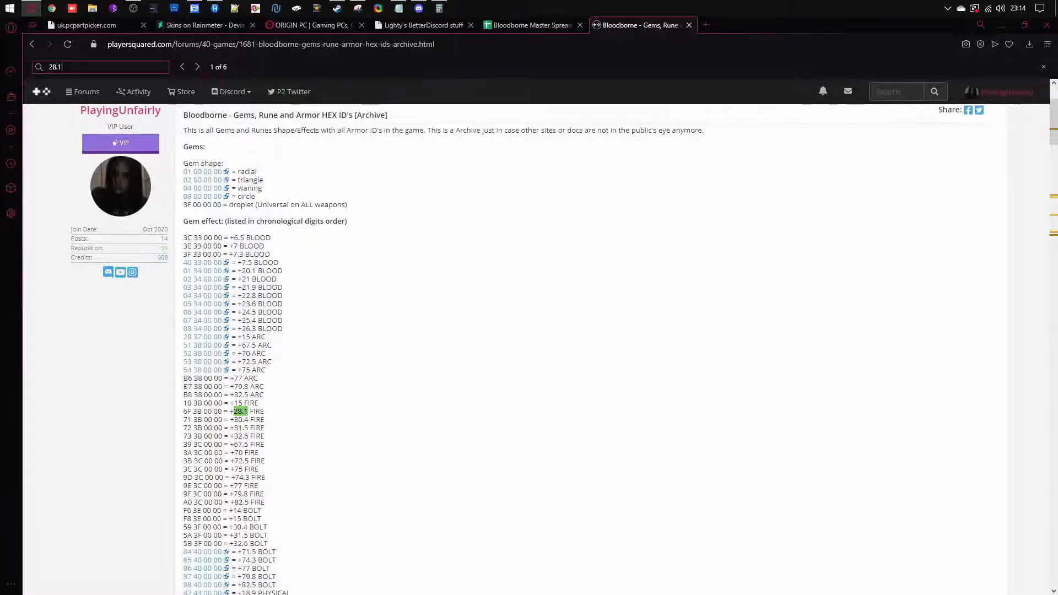
pyautogui.click(197, 67)
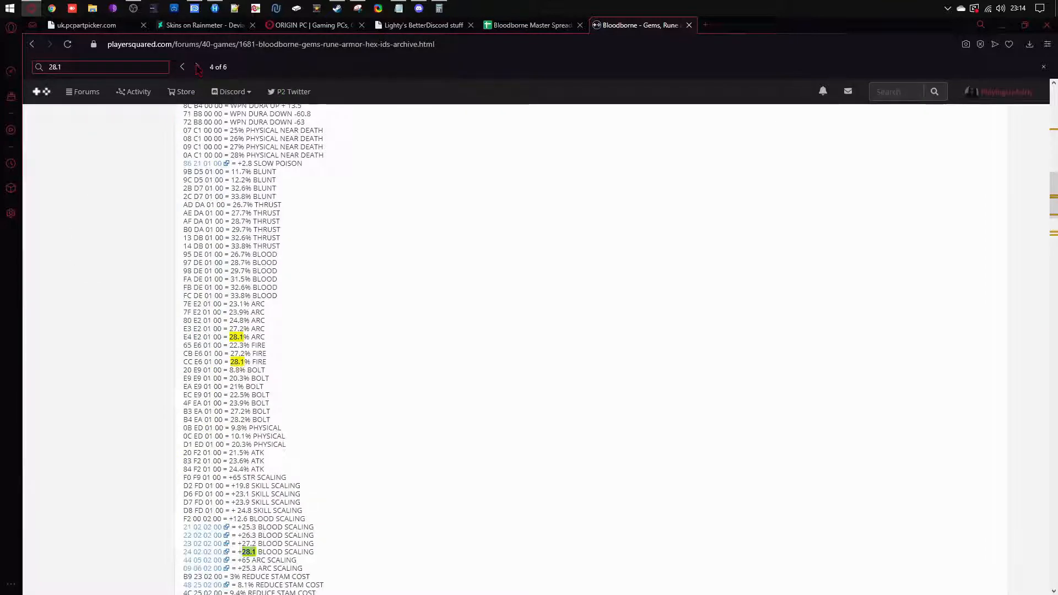
pyautogui.click(197, 67)
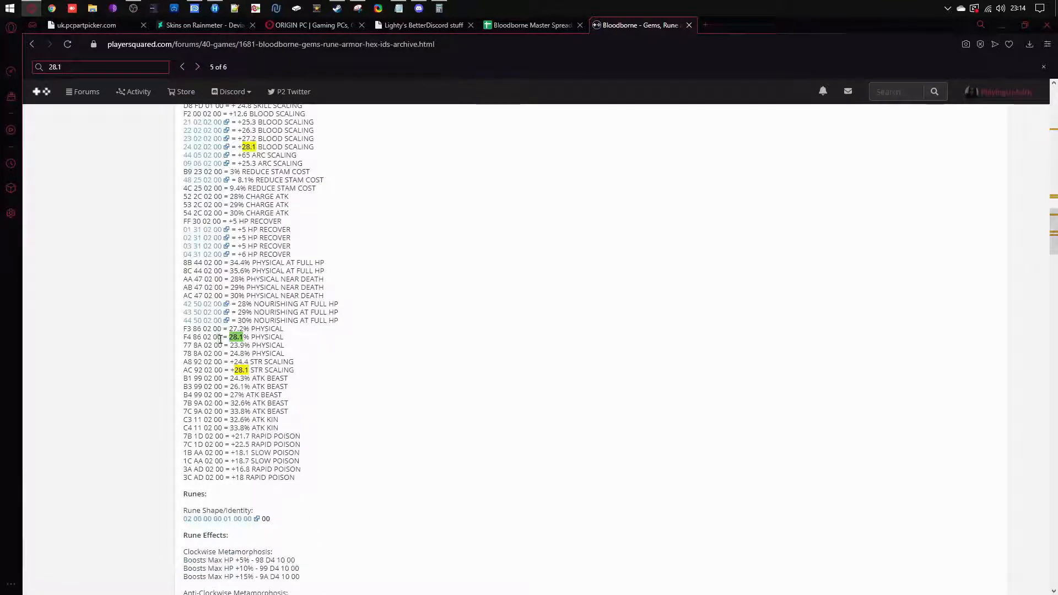
pyautogui.moveTo(185, 337); pyautogui.dragTo(183, 337)
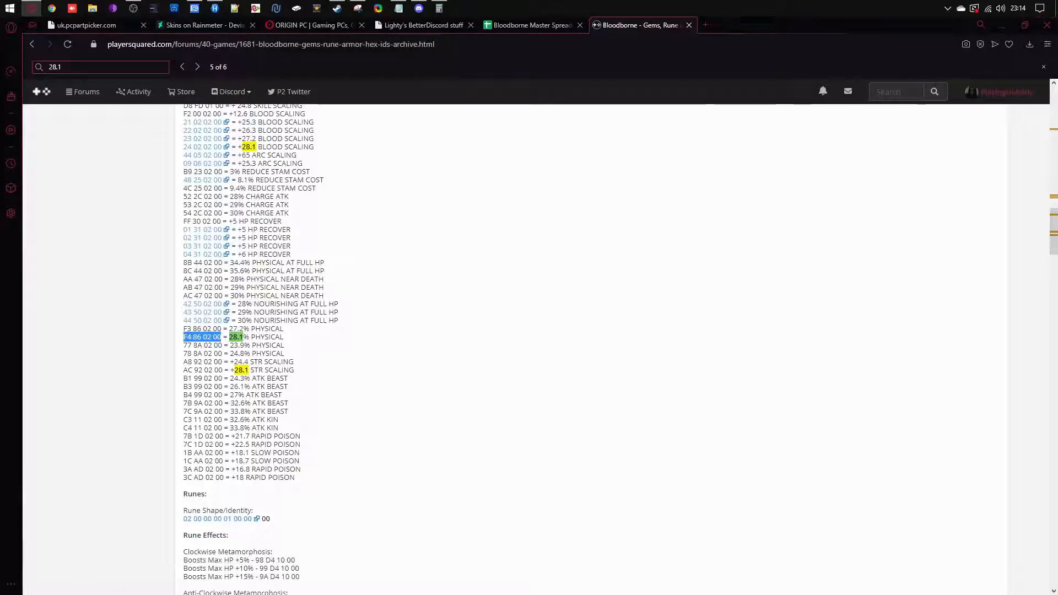
pyautogui.click(1043, 67)
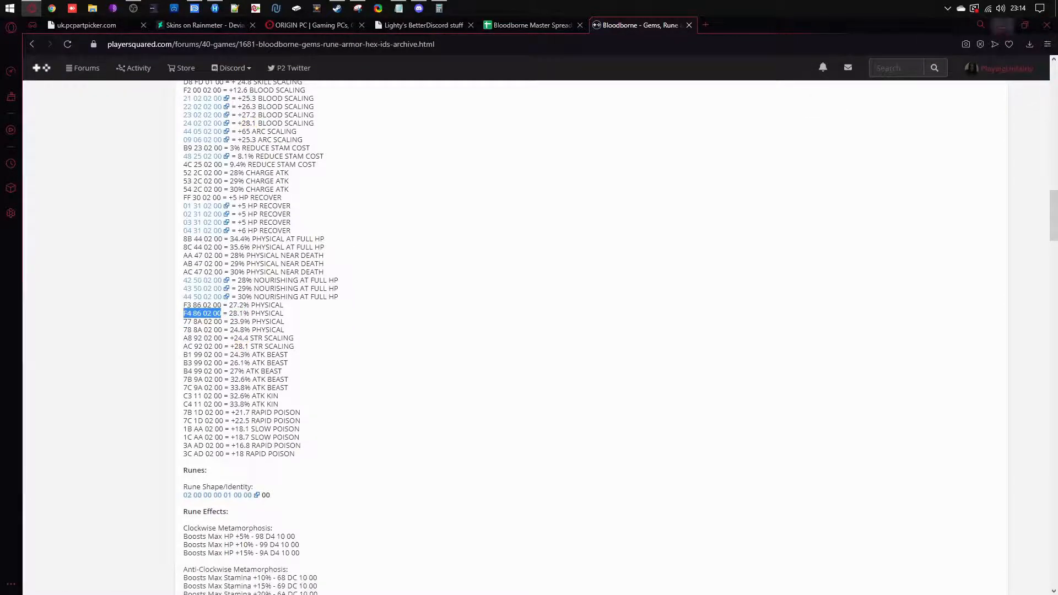
pyautogui.click(1002, 25)
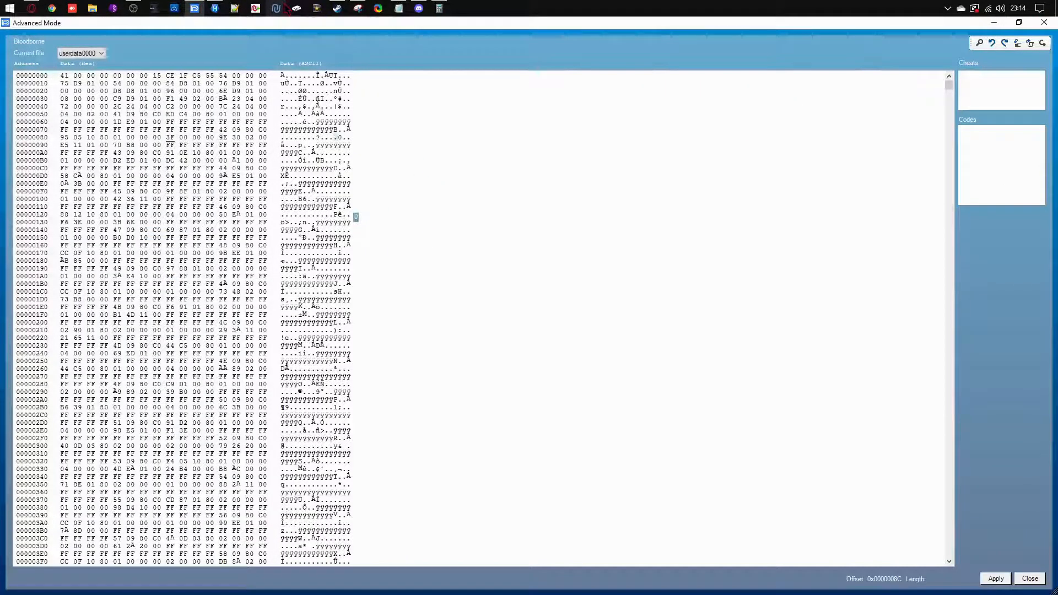
# Paste the ID F4 86 02 00 into a new Notepad document and place it below the restored hex editor window
pyautogui.press('super')
pyautogui.write('note')
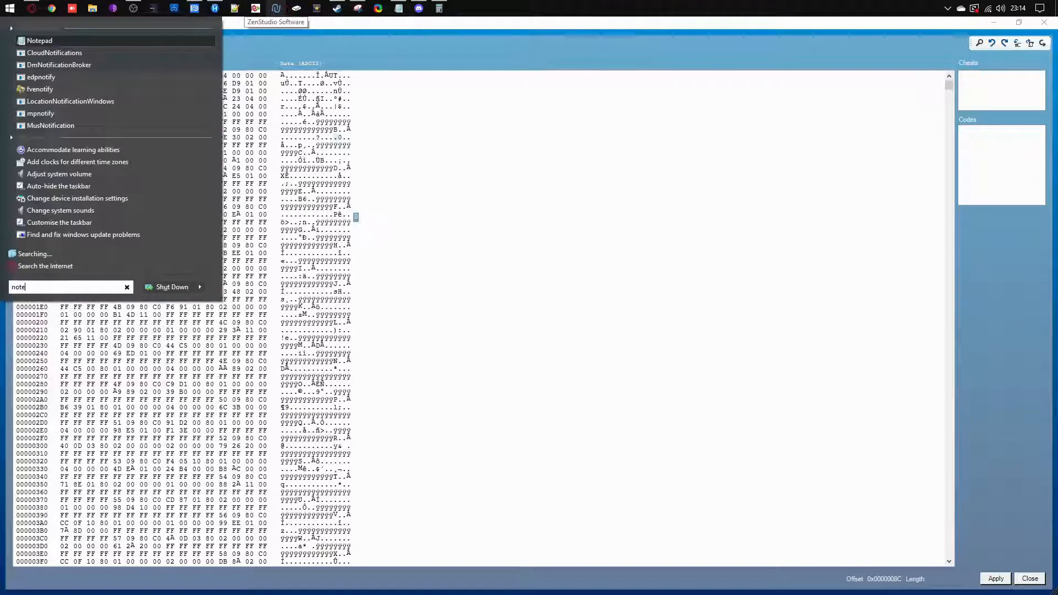
pyautogui.press('Return')
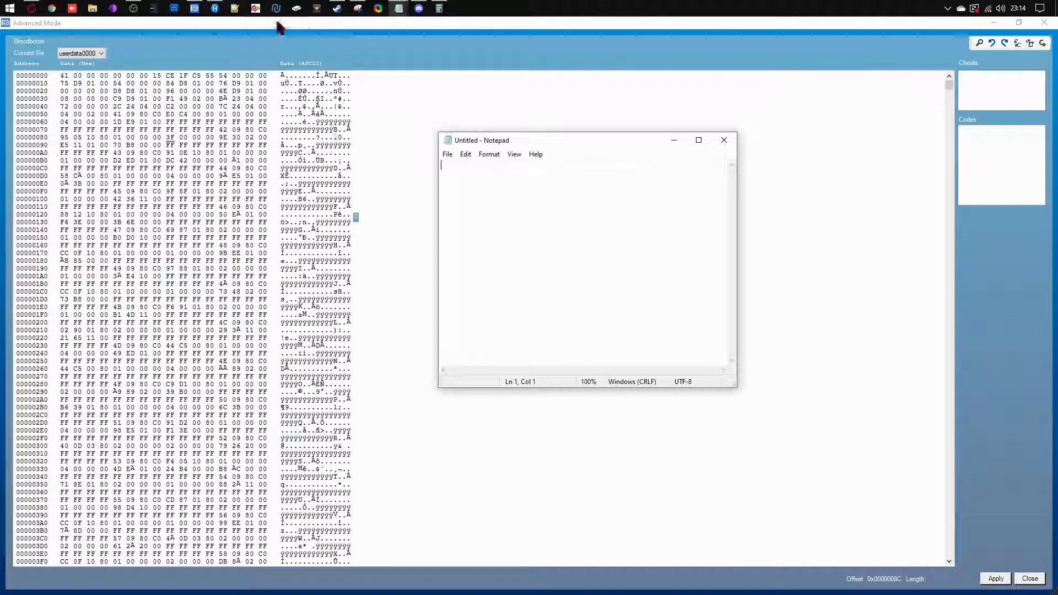
pyautogui.click(1019, 22)
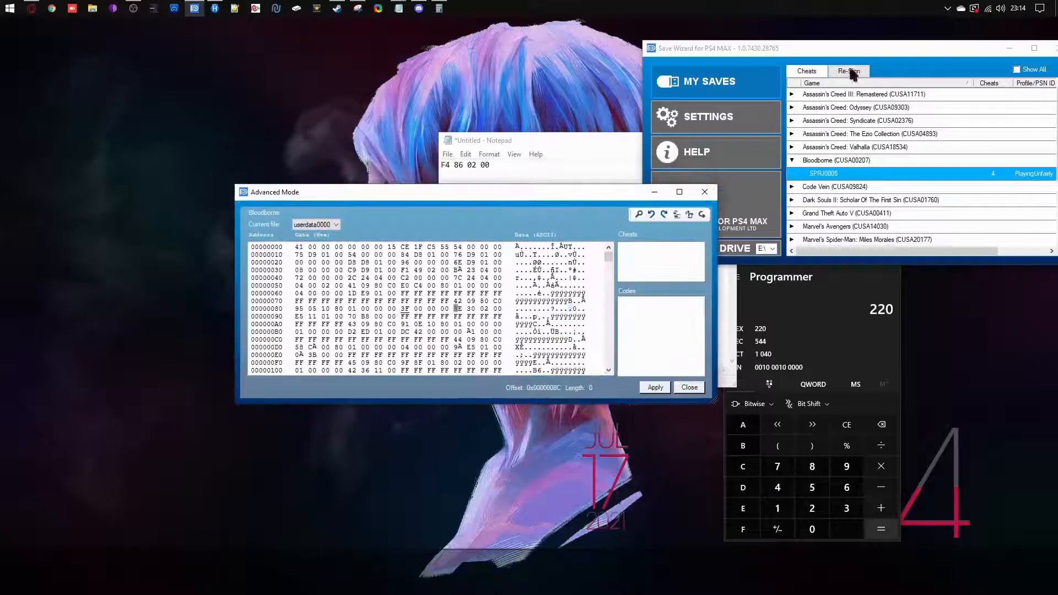
pyautogui.click(599, 136)
pyautogui.moveTo(496, 140); pyautogui.dragTo(344, 436)
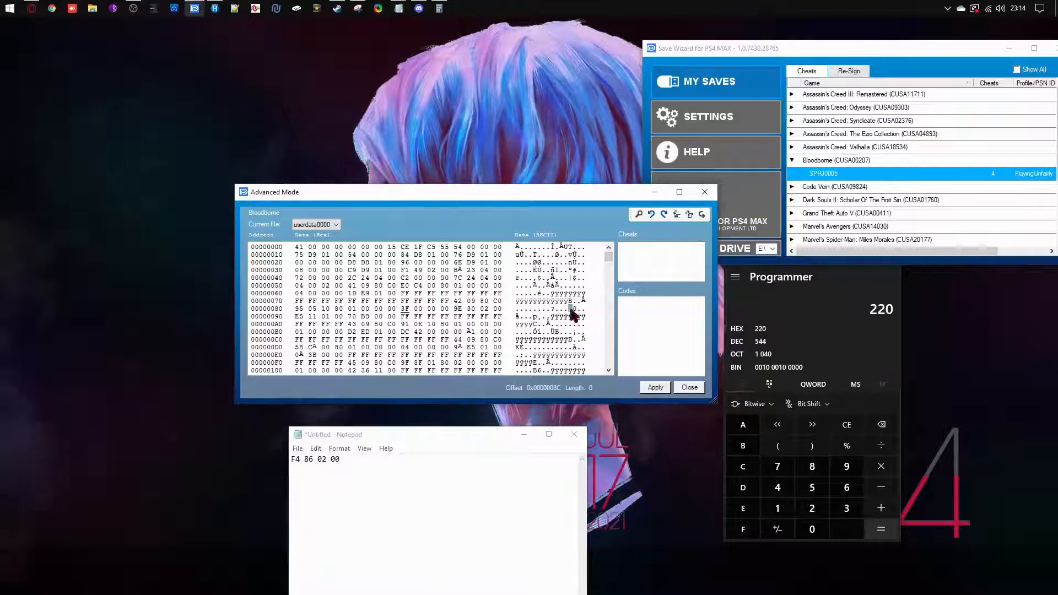
# Overwrite the gem's first effect value at offsets 0000008C to 0000008F with F4 86 02 00
pyautogui.click(466, 314)
pyautogui.write('F')
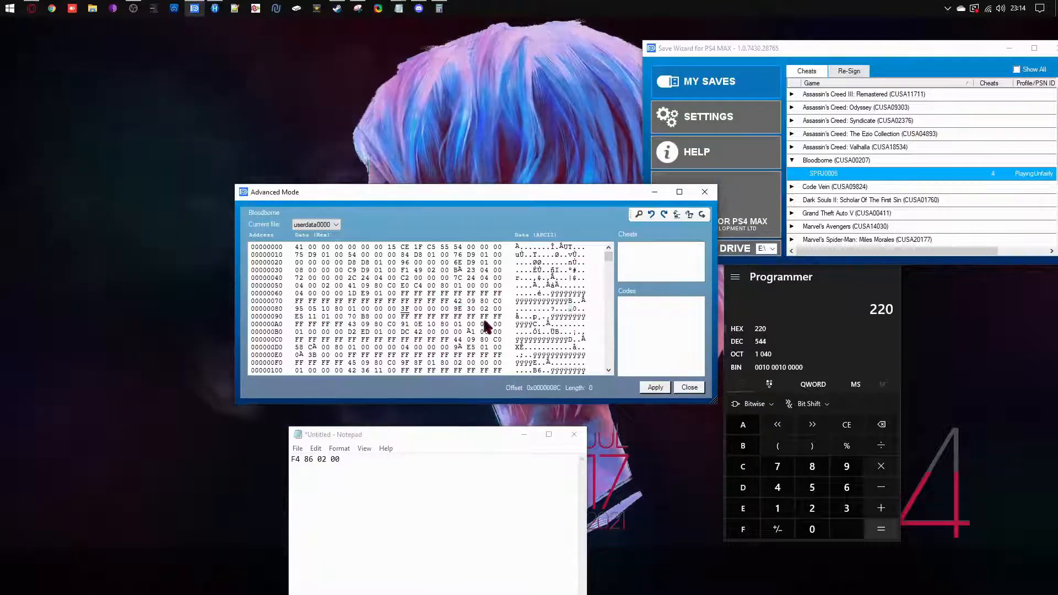
pyautogui.write('4 ')
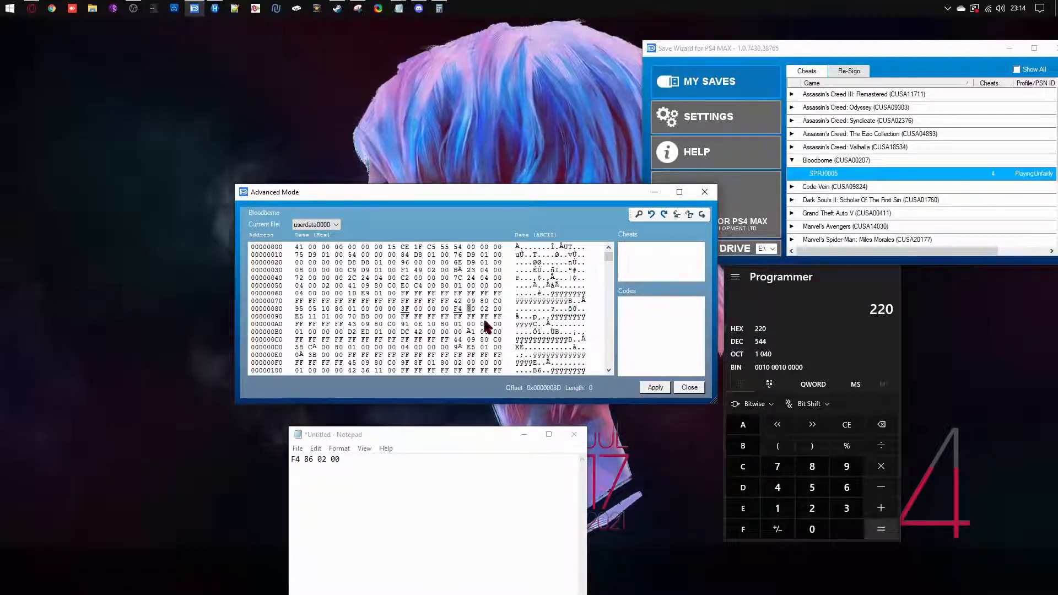
pyautogui.write('86 ')
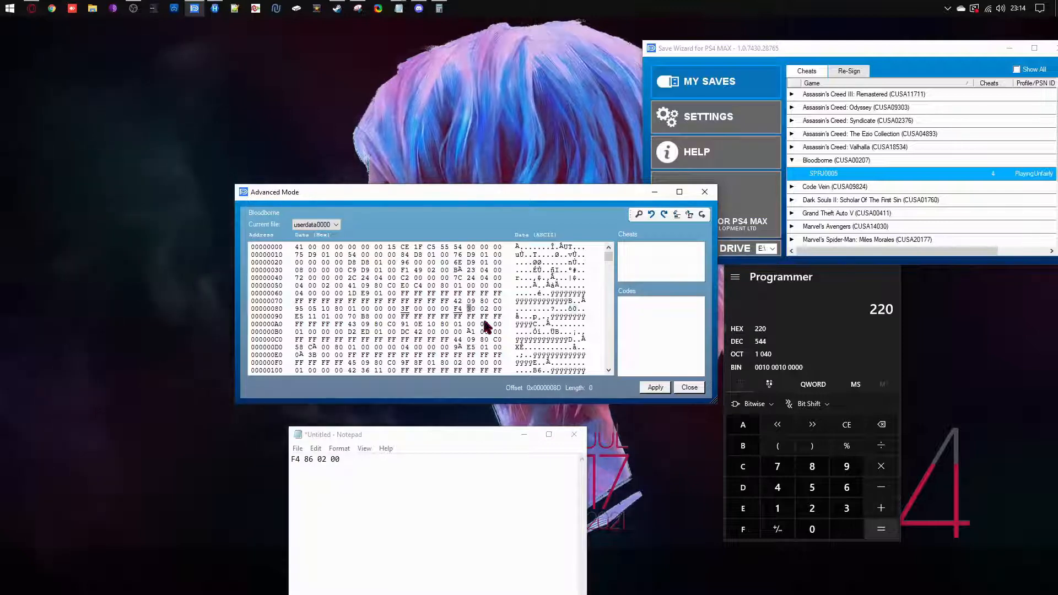
pyautogui.write('02 00 ')
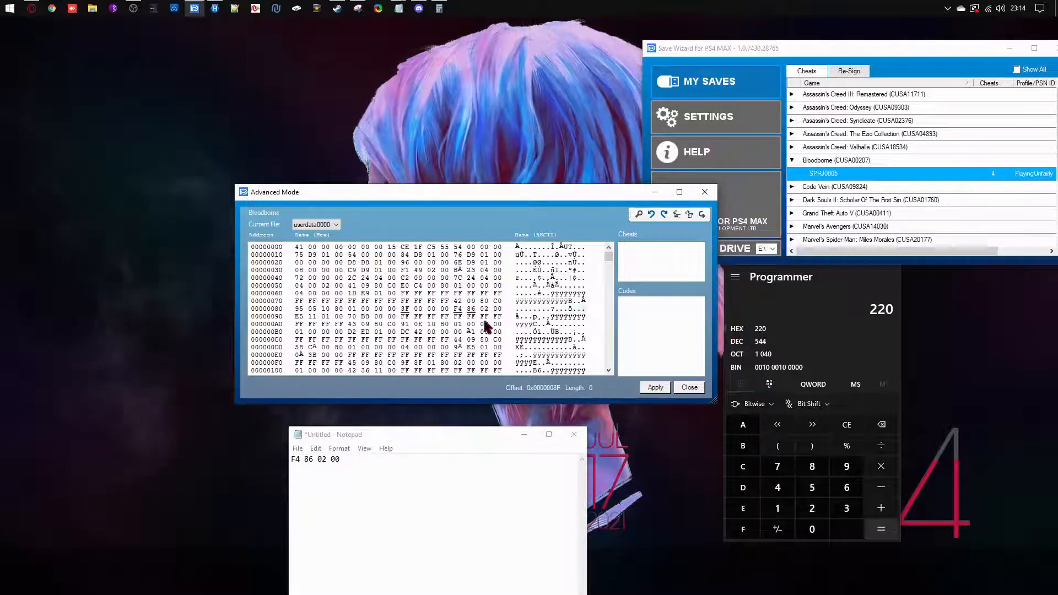
# Overwrite the gem's second effect value at offsets 00000090 to 00000093 with F4 86 02 00
pyautogui.write('F')
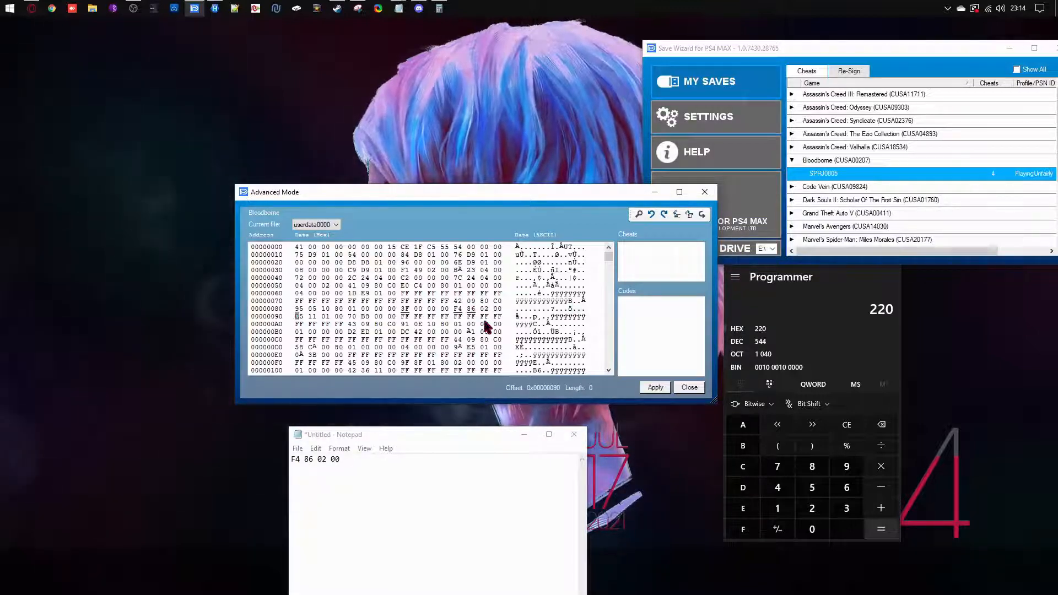
pyautogui.write('4 86 02 0')
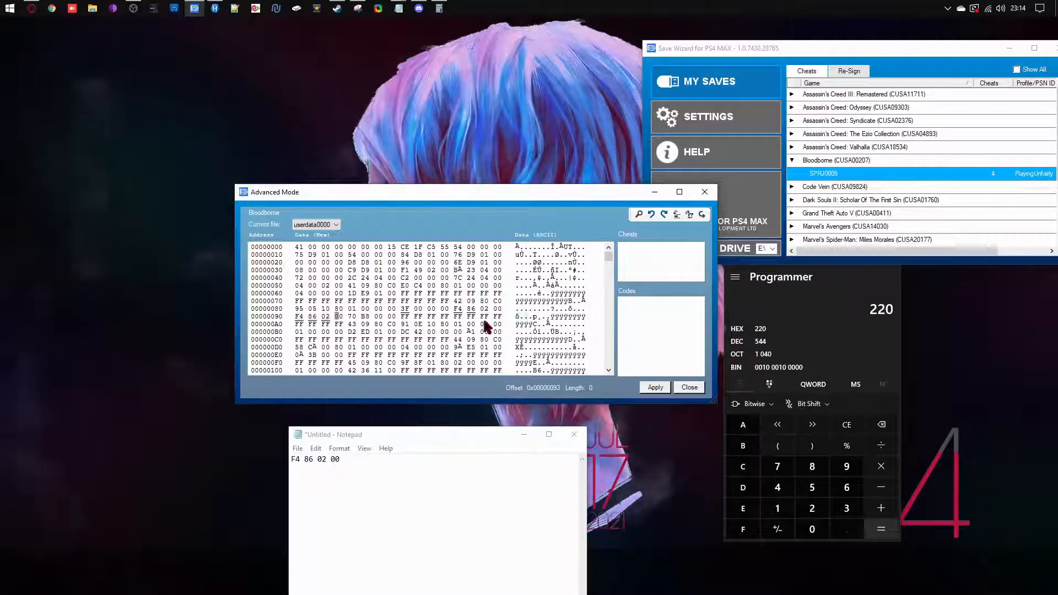
pyautogui.write('0 ')
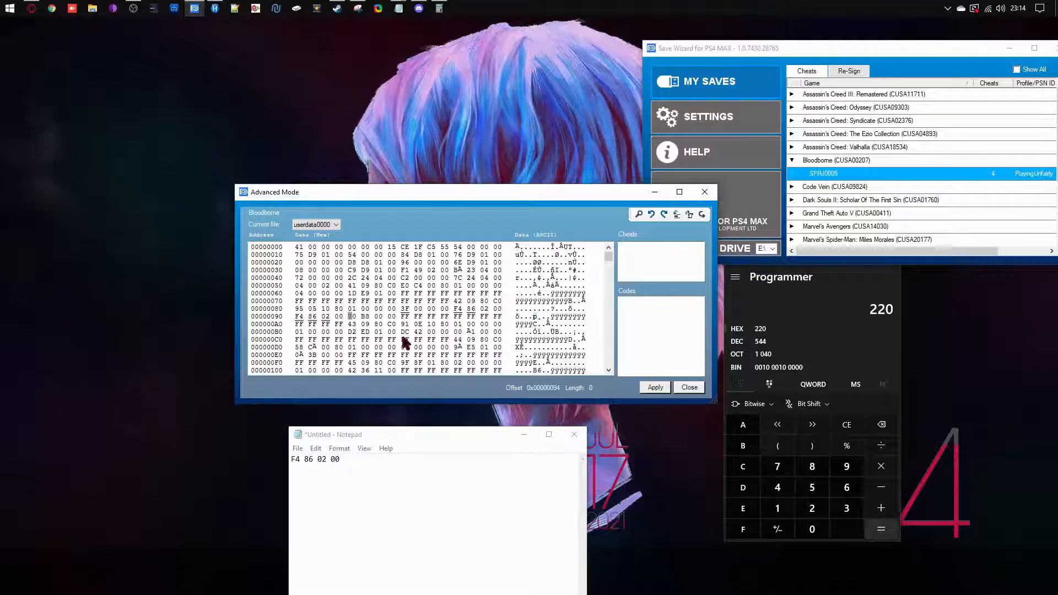
# Overwrite the gem's third and fourth effect values at offsets 00000094 to 0000009B with F4 86 02 00 each
pyautogui.write('F4 86')
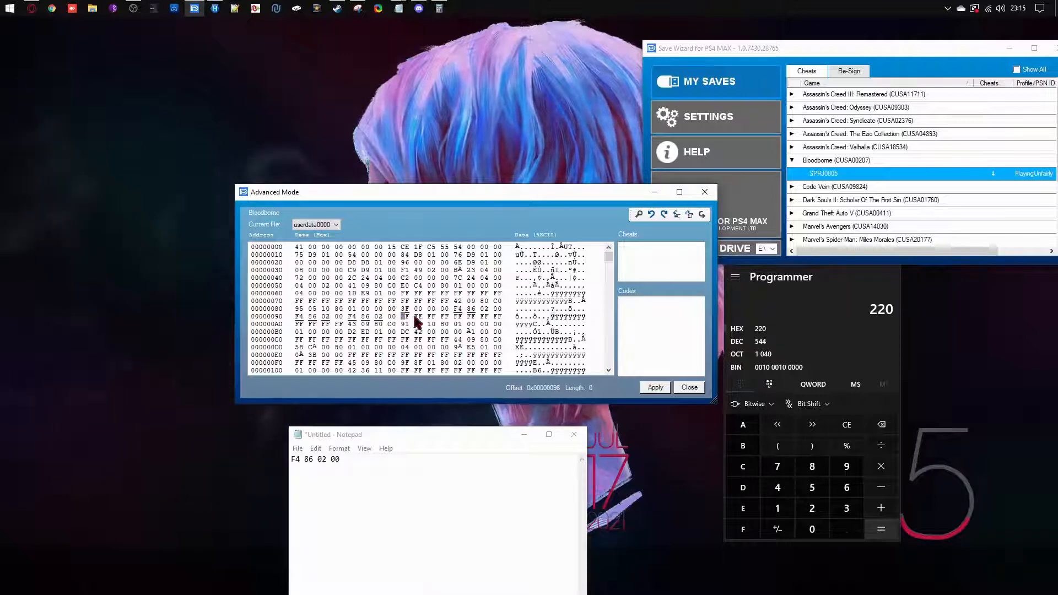
pyautogui.moveTo(453, 310); pyautogui.dragTo(473, 310)
pyautogui.click(443, 315)
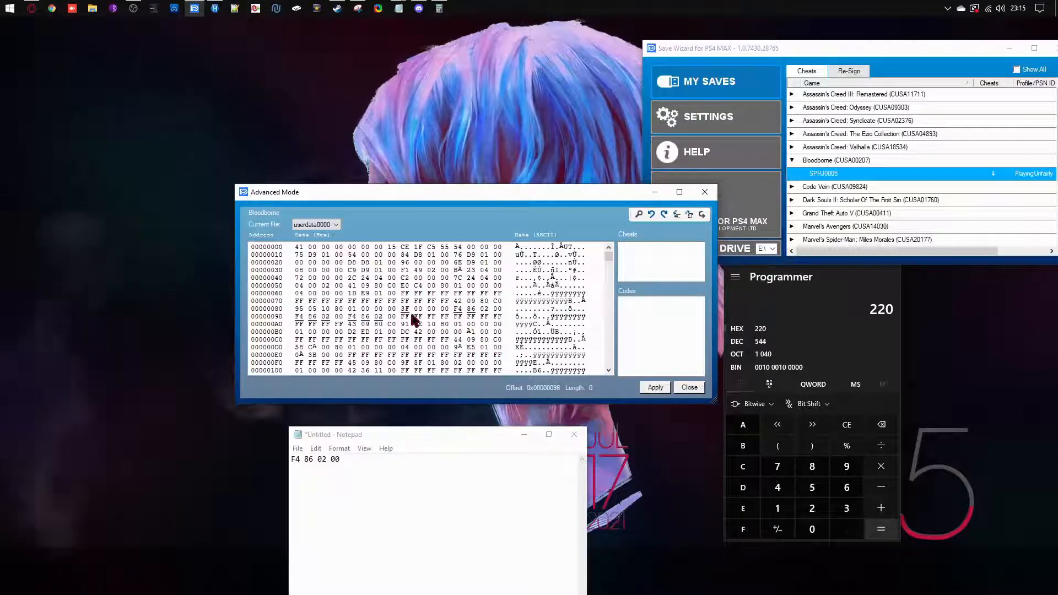
pyautogui.click(405, 317)
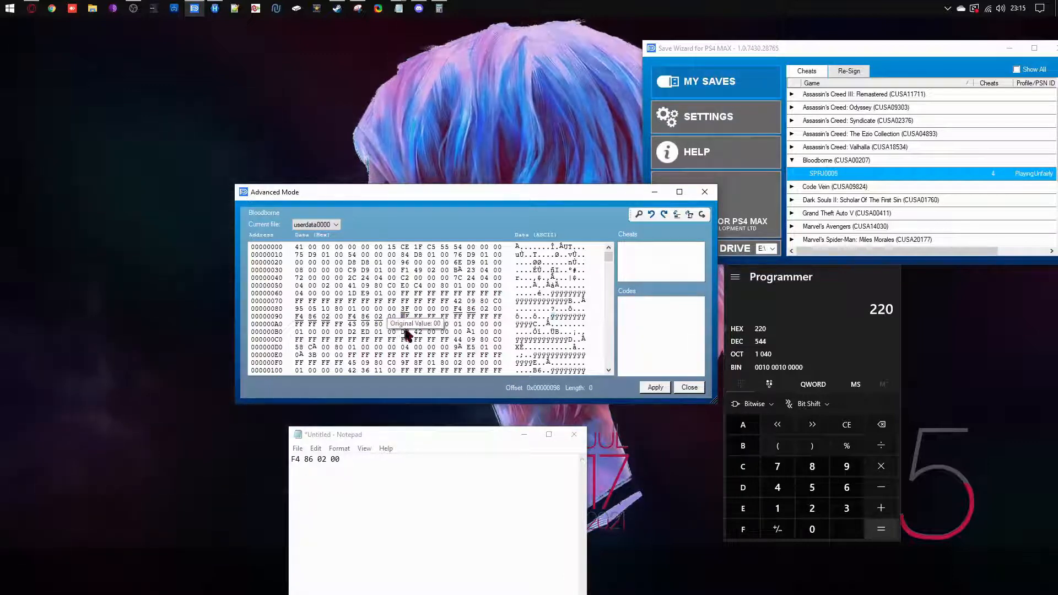
pyautogui.write('F4 8')
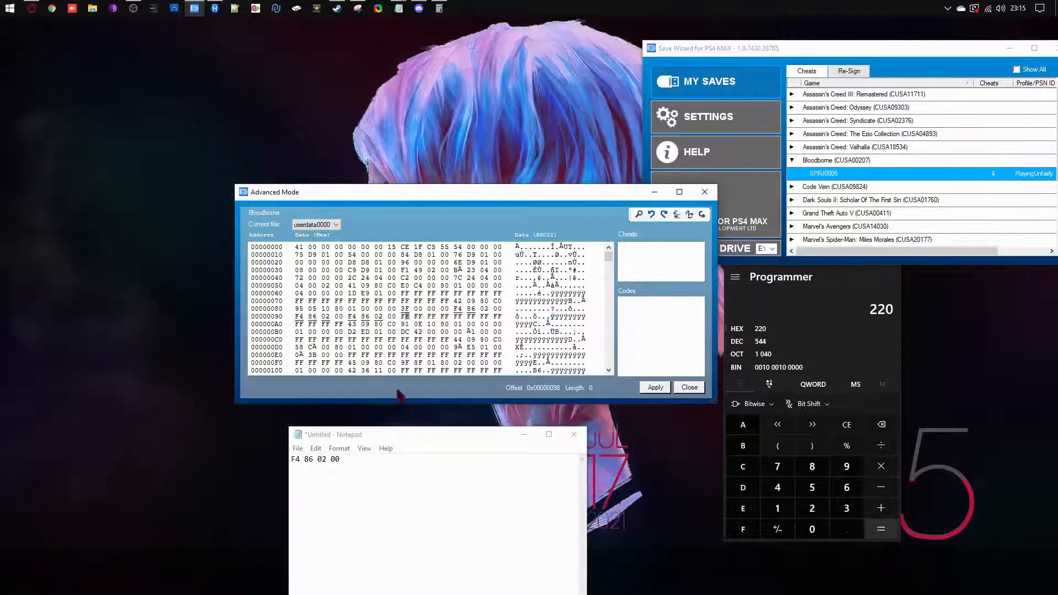
pyautogui.write('6 02 00 ')
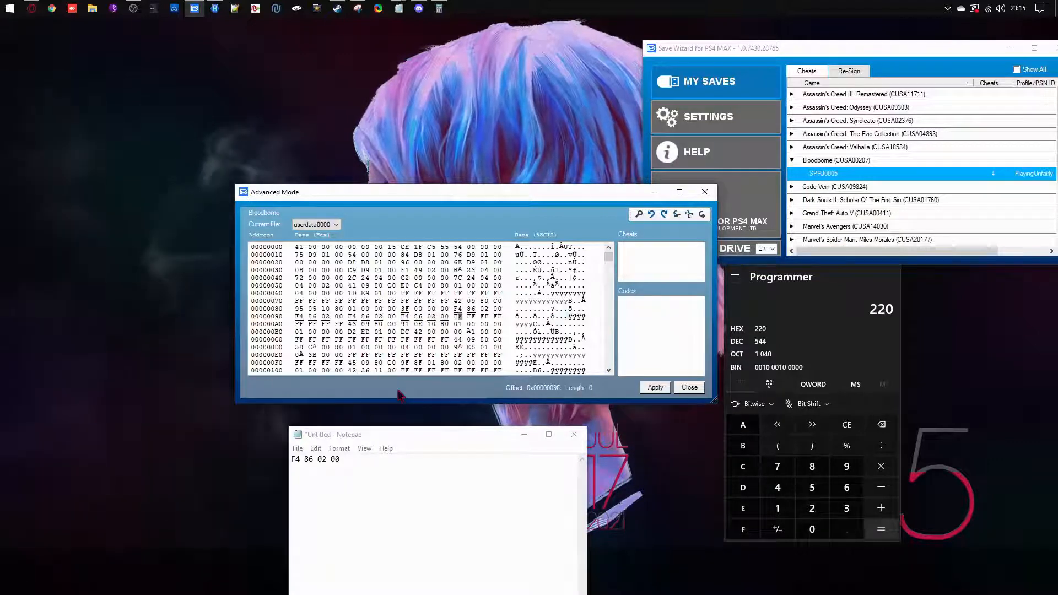
# Overwrite the gem's fifth and sixth effect values at offsets 0000009C to 000000A3 with F4 86 02 00 each
pyautogui.write('F4 86 02 ')
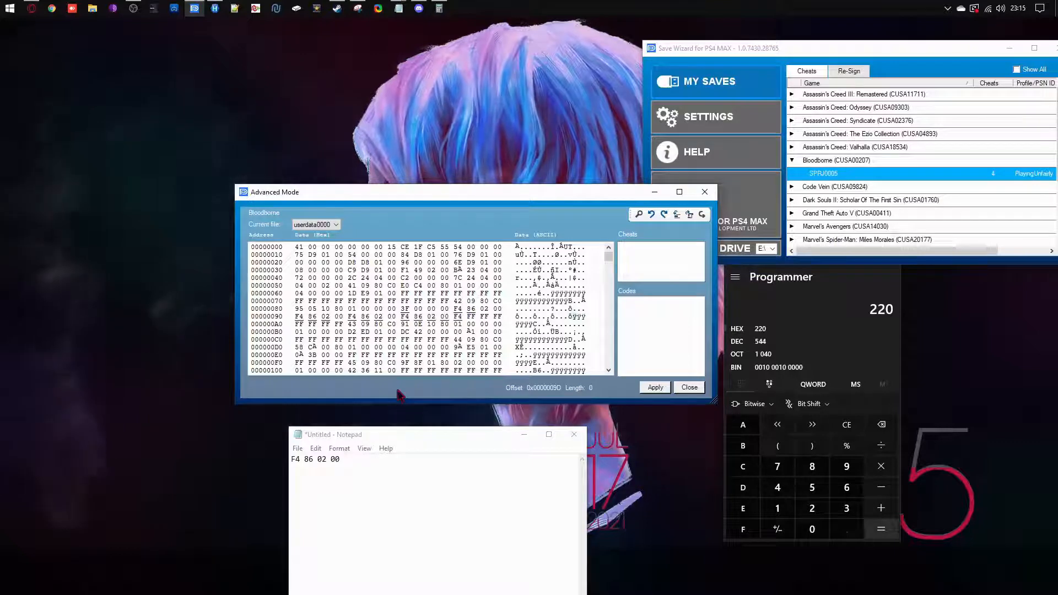
pyautogui.write('00 ')
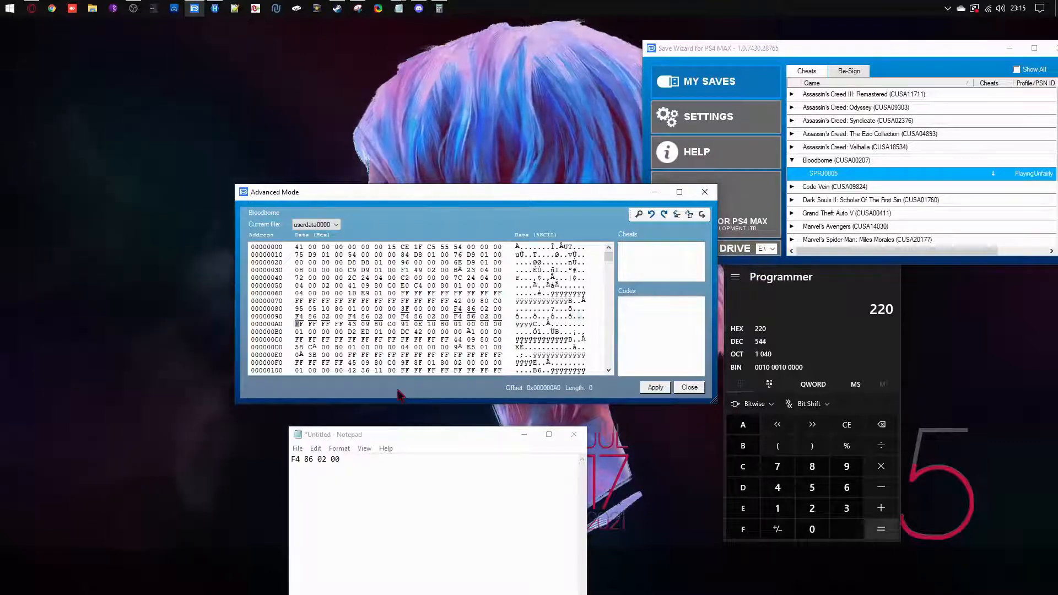
pyautogui.write('F4 8')
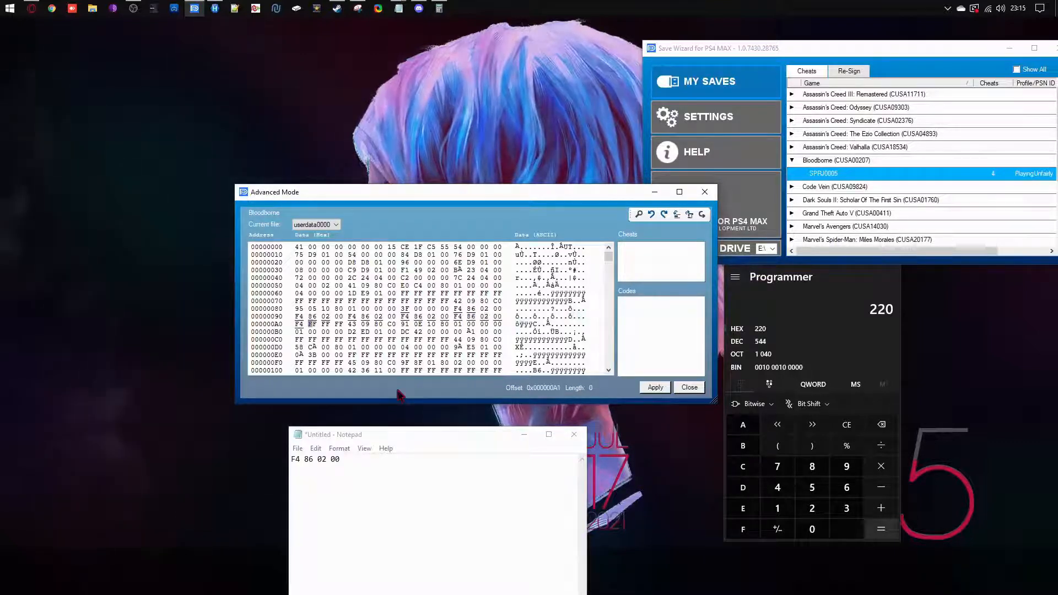
pyautogui.write('6 02 00')
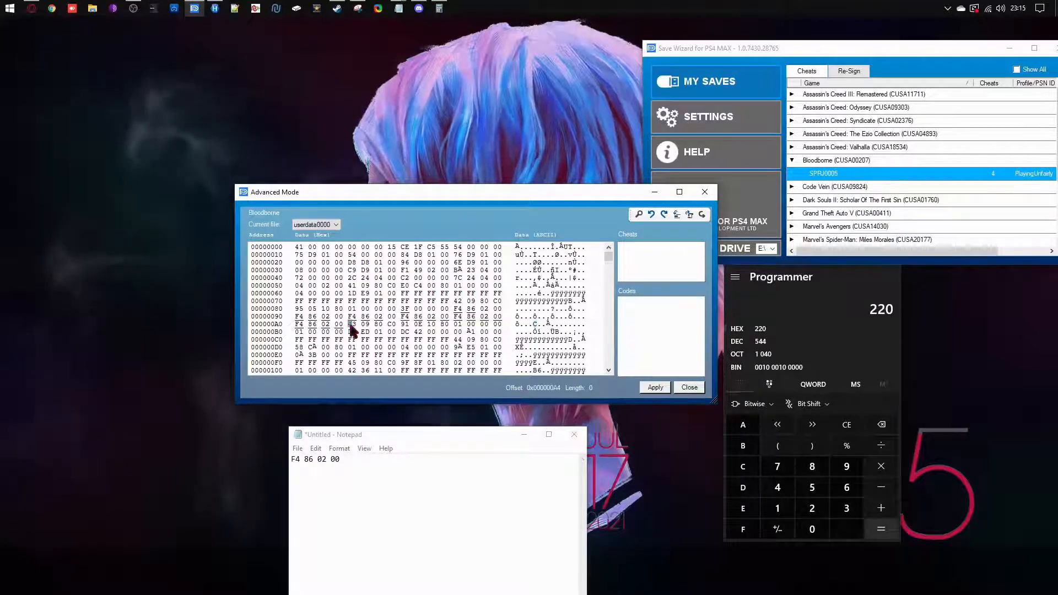
pyautogui.click(366, 325)
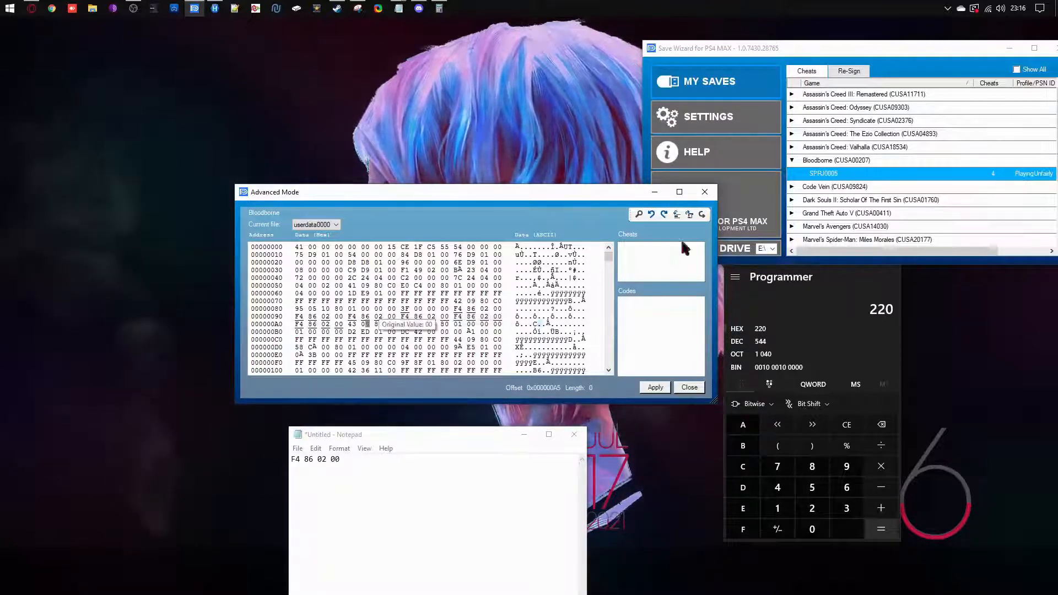
# Undo all the byte edits made to the gem entry in the hex data
pyautogui.click(655, 219)
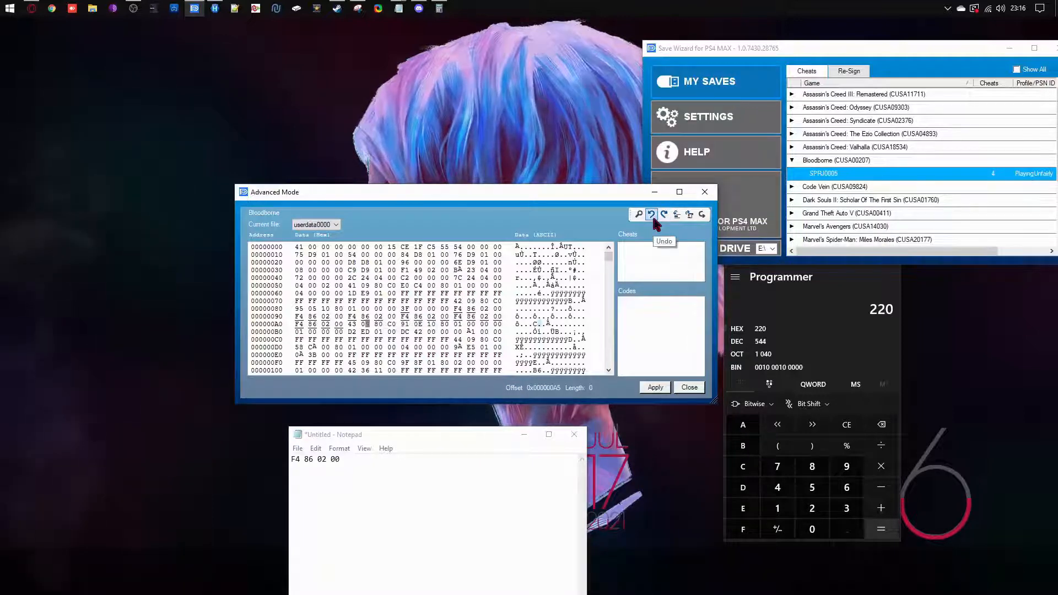
pyautogui.click(654, 220)
pyautogui.click(654, 219)
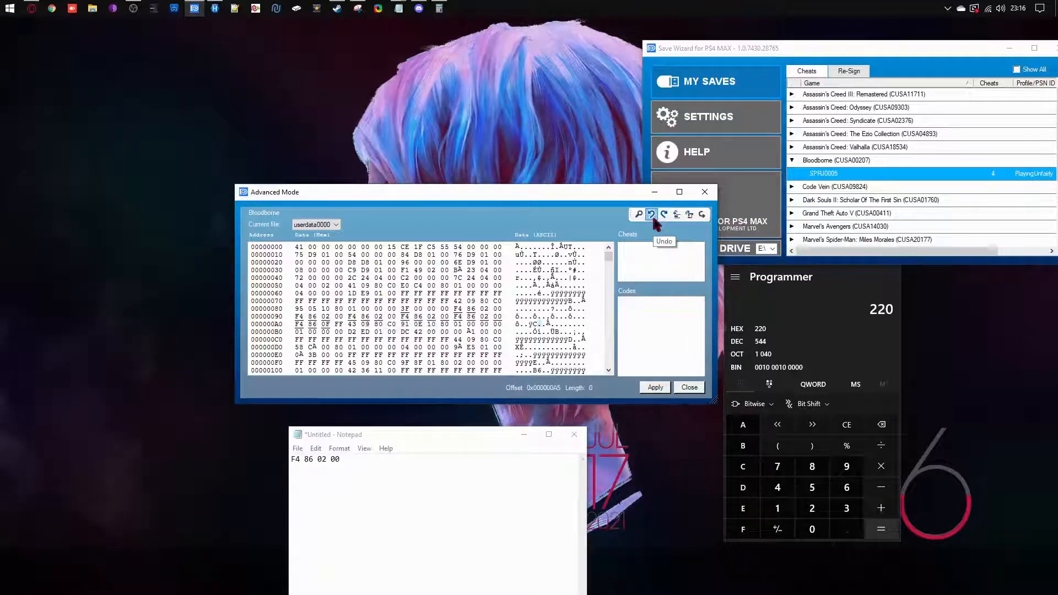
pyautogui.click(654, 219)
pyautogui.click(654, 219)
pyautogui.click(655, 219)
pyautogui.click(654, 219)
pyautogui.click(654, 219)
pyautogui.click(654, 219)
pyautogui.click(654, 219)
pyautogui.click(654, 220)
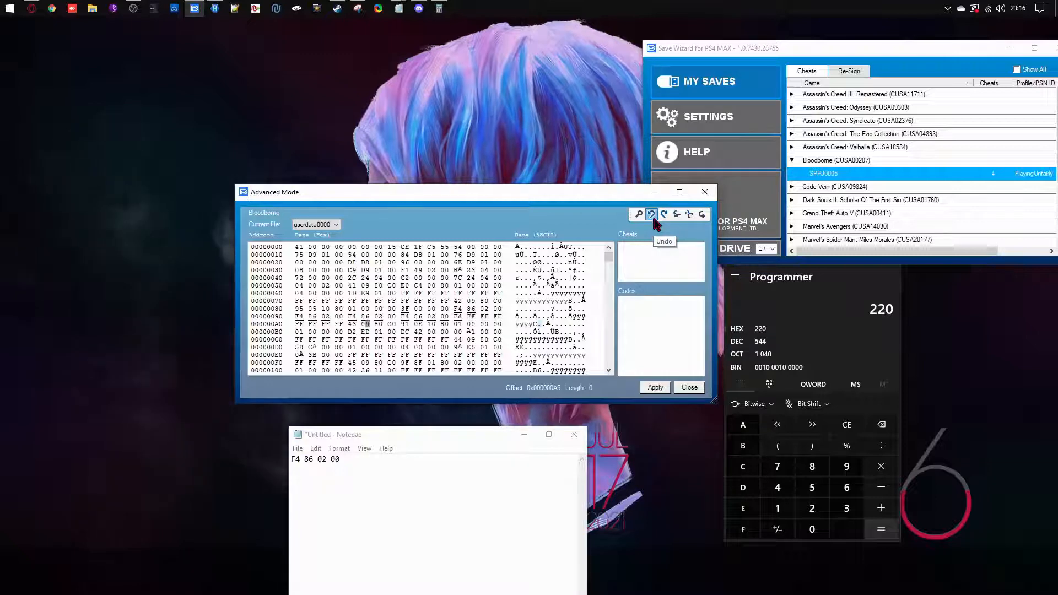
pyautogui.click(654, 219)
pyautogui.click(654, 220)
pyautogui.click(655, 219)
pyautogui.click(654, 219)
pyautogui.click(651, 214)
pyautogui.click(652, 214)
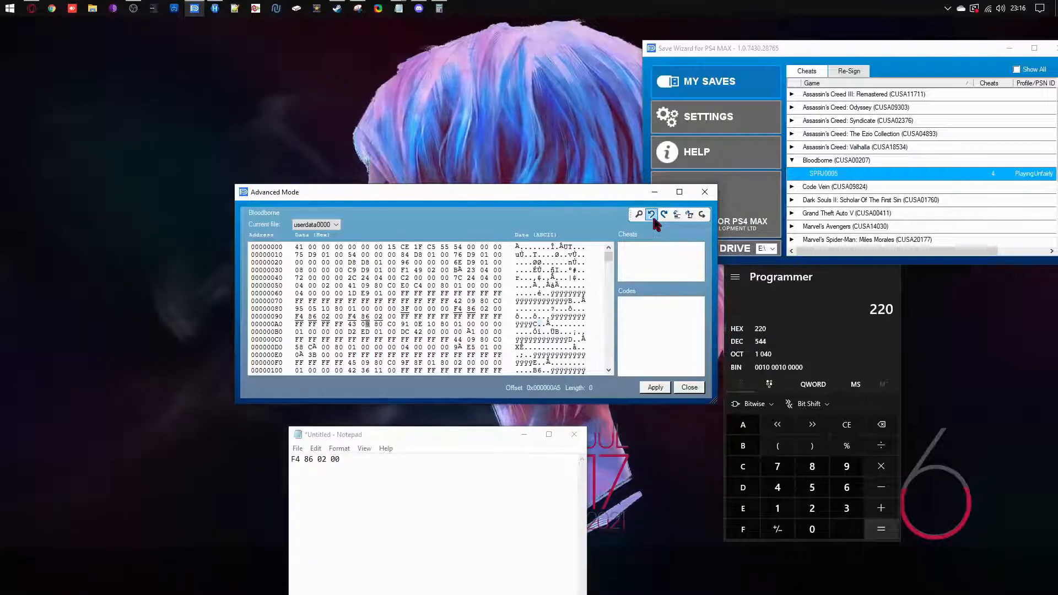
pyautogui.click(651, 214)
pyautogui.click(652, 214)
pyautogui.click(651, 214)
pyautogui.click(651, 215)
pyautogui.click(651, 215)
pyautogui.click(652, 215)
pyautogui.click(652, 215)
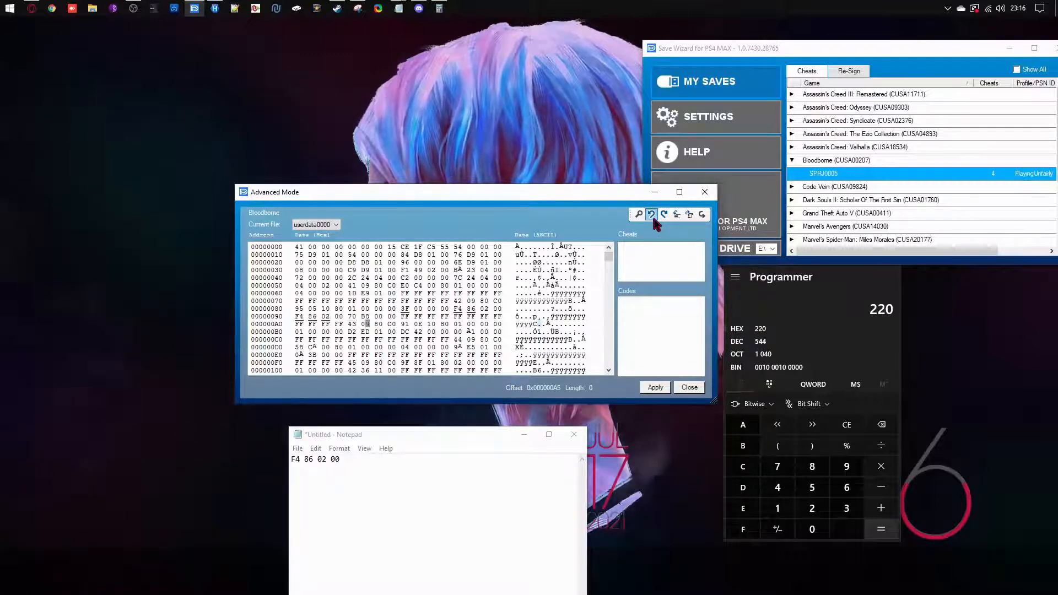
pyautogui.click(652, 215)
pyautogui.click(652, 215)
pyautogui.click(651, 215)
pyautogui.click(652, 215)
pyautogui.click(652, 215)
pyautogui.click(652, 215)
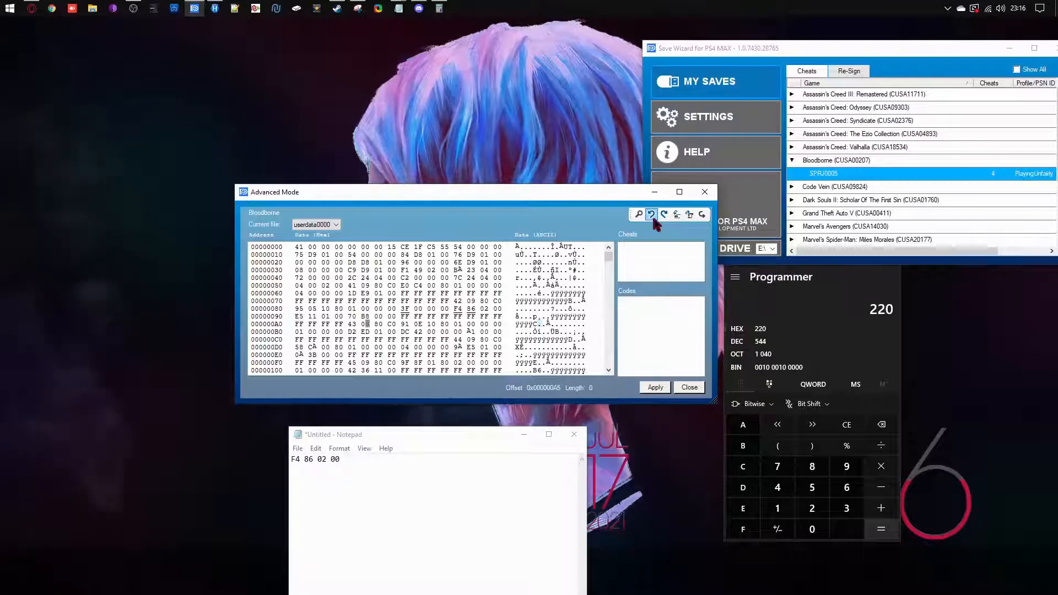
pyautogui.click(652, 215)
pyautogui.click(652, 215)
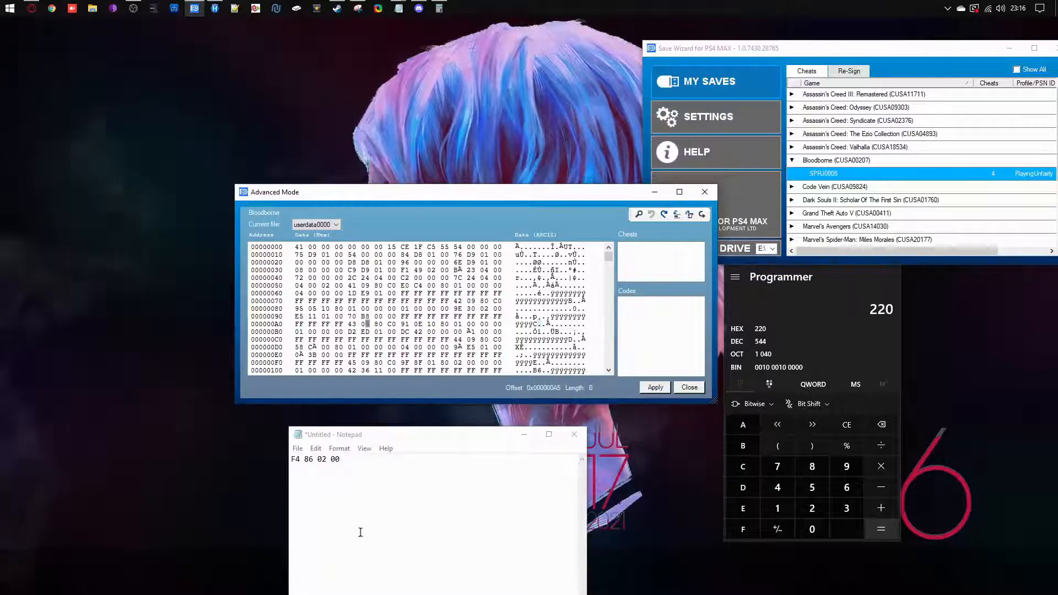
# Note the gem's identifier 42 09 80 c0 in the Notepad document, below the F4 86 02 00 line
pyautogui.click(359, 503)
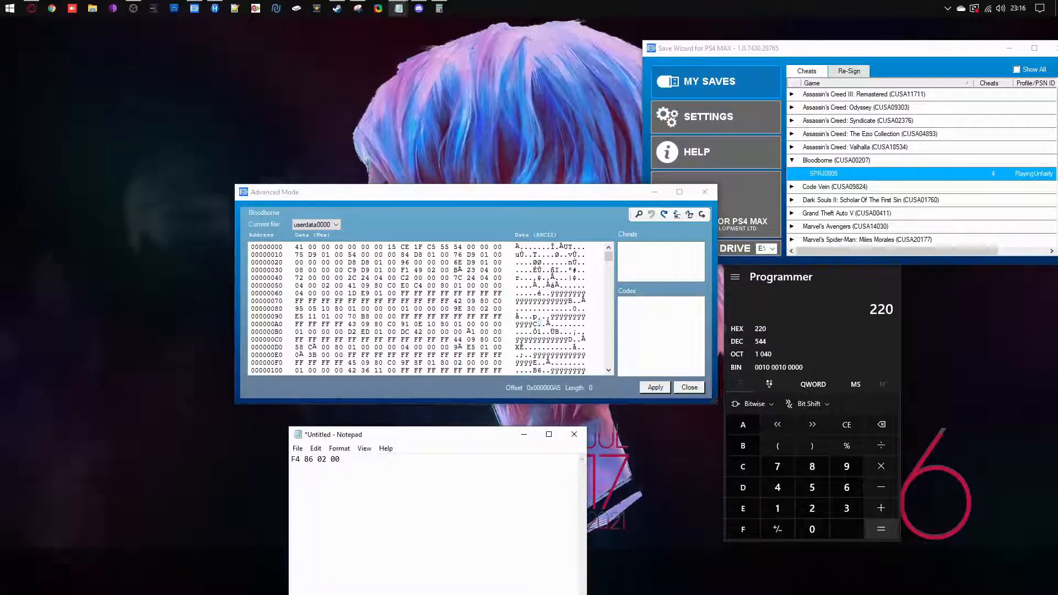
pyautogui.write('4')
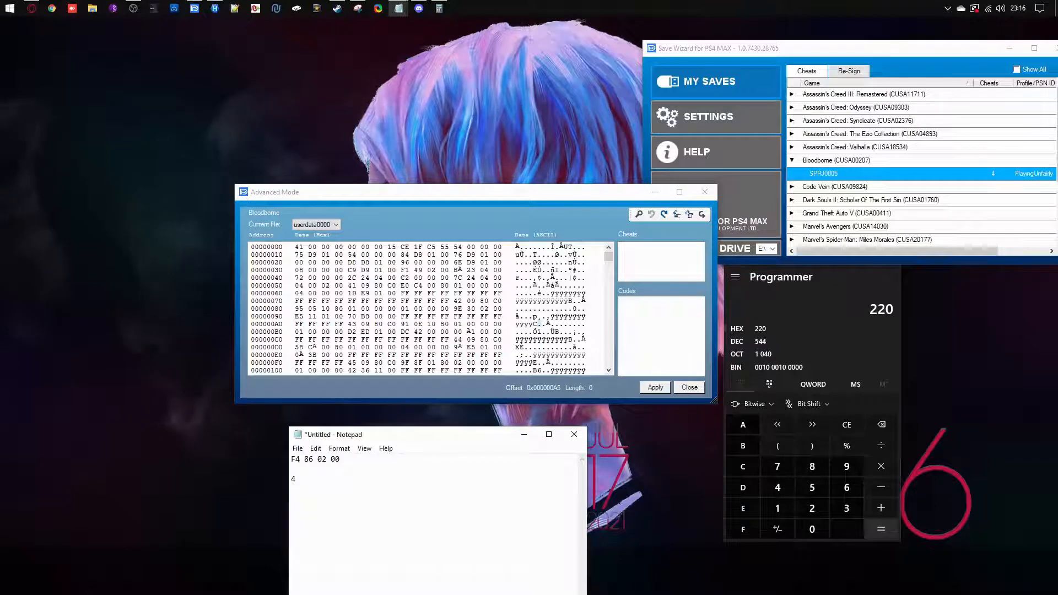
pyautogui.write('20')
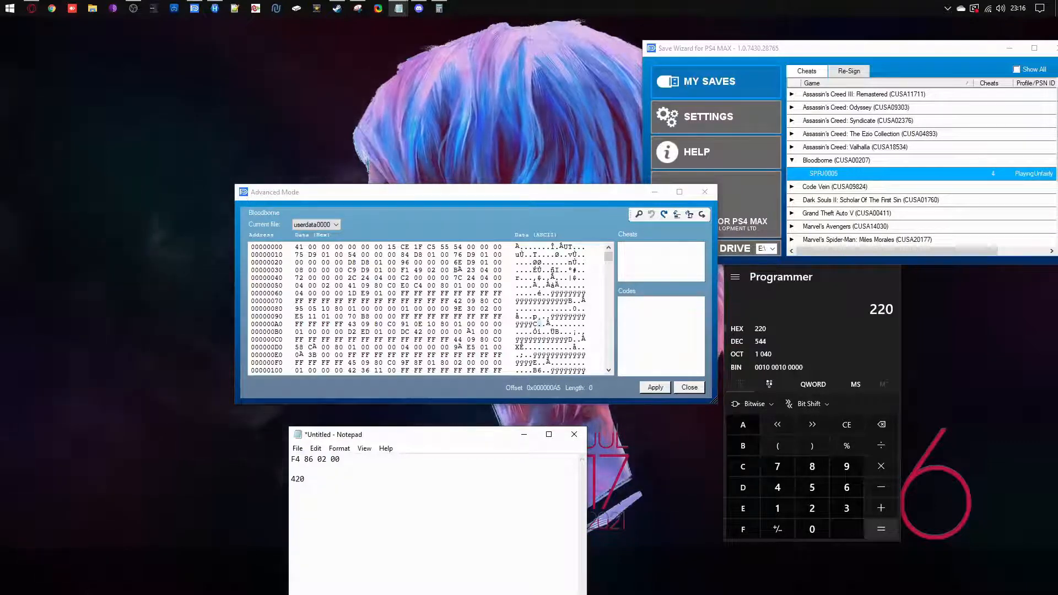
pyautogui.press('BackSpace')
pyautogui.write('09 ')
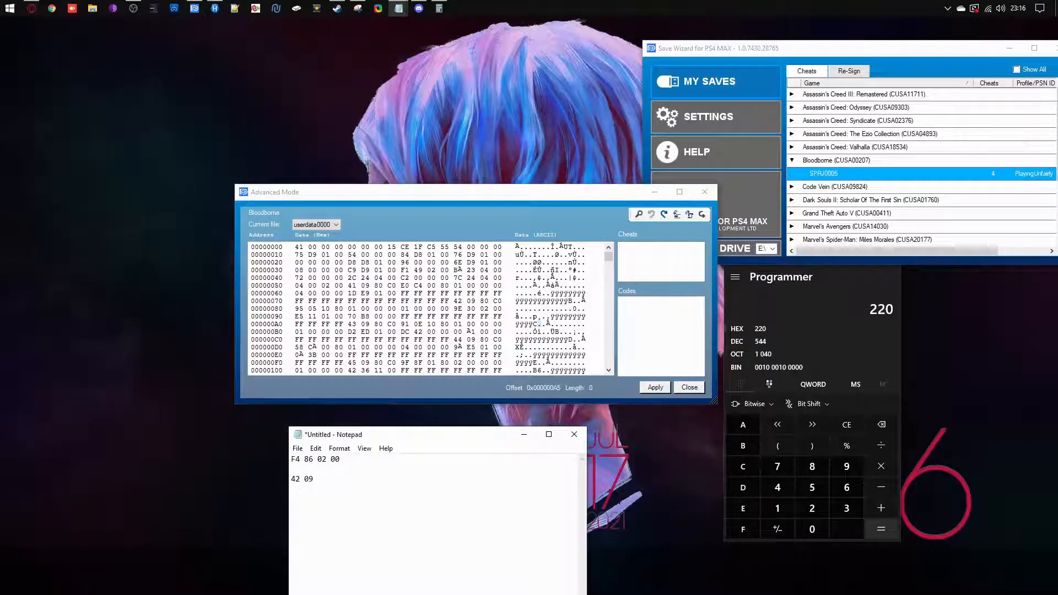
pyautogui.write('80 c0')
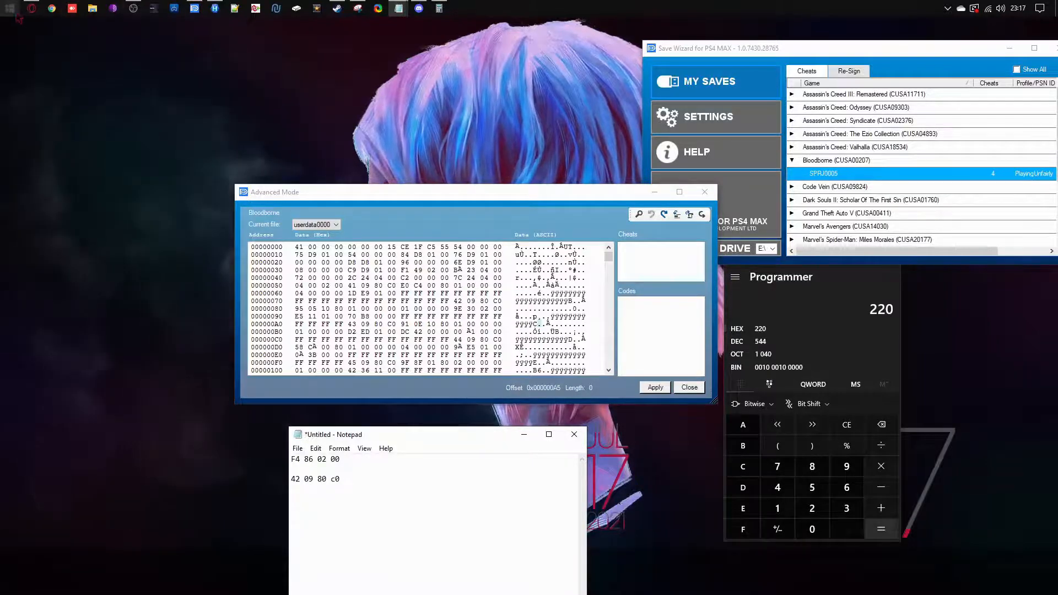
# Switch to the Bloodborne Master Spreadsheet in the browser, search Weapon Item IDs for saw, and copy the Saw Cleaver +10 ID 006AD3A8
pyautogui.hotkey('alt', 'Tab')
pyautogui.click(545, 27)
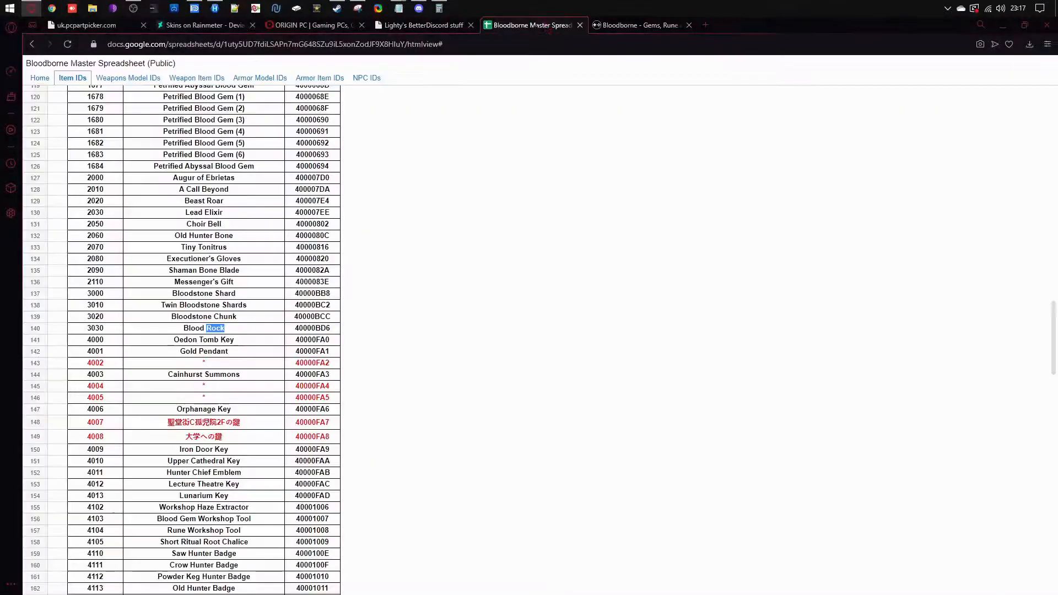
pyautogui.click(196, 79)
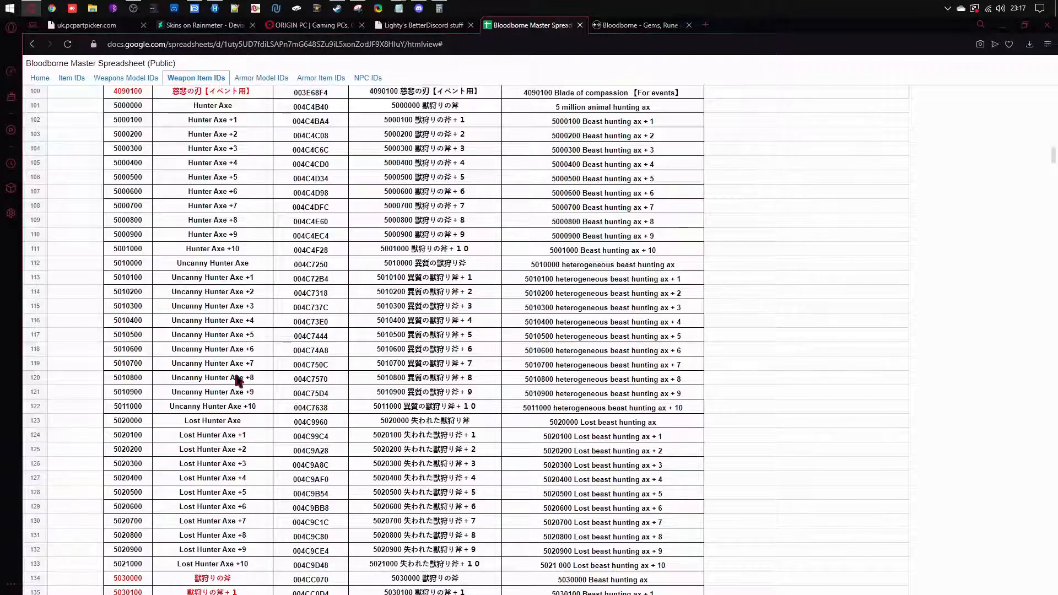
pyautogui.hotkey('ctrl', 'f')
pyautogui.write('saw')
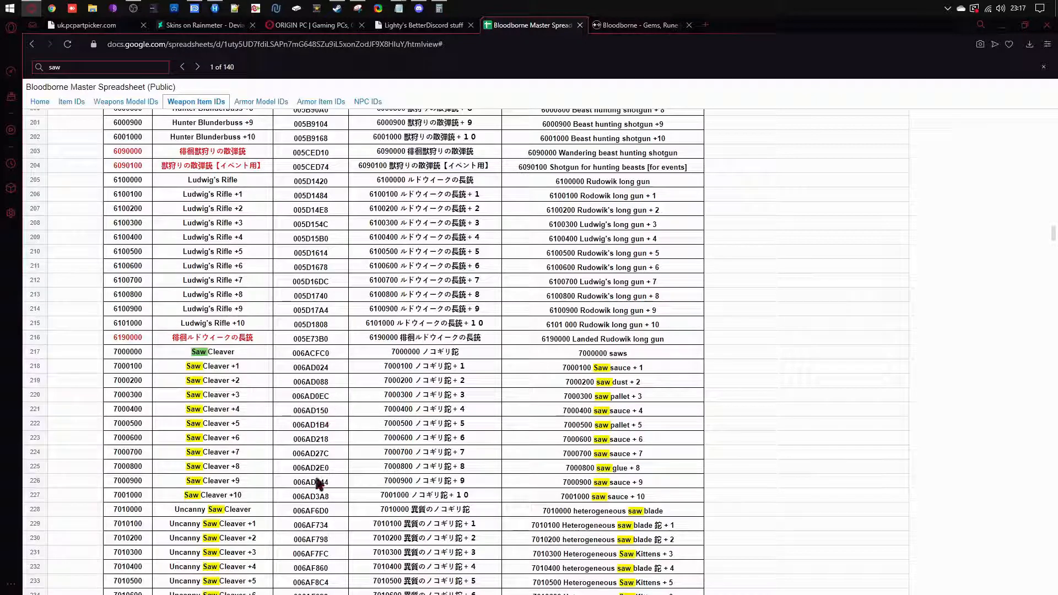
pyautogui.doubleClick(326, 495)
pyautogui.rightClick(308, 494)
pyautogui.click(331, 422)
# Return to the hex editor, find the hex value 006AD3A8, stop at the match at offset 00007980, and maximize the Advanced Mode window
pyautogui.hotkey('alt', 'Tab')
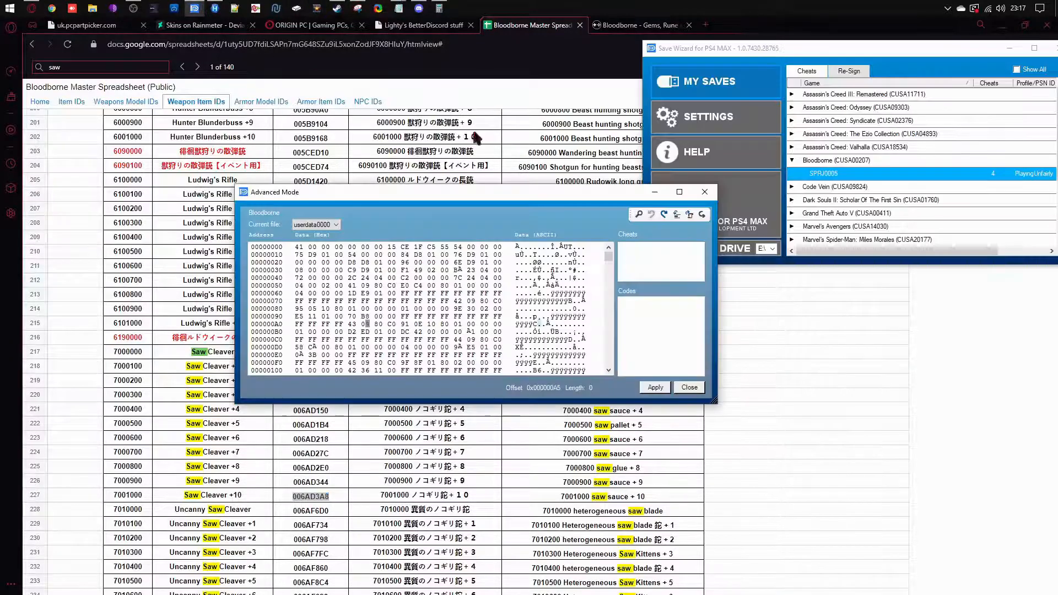
pyautogui.click(638, 214)
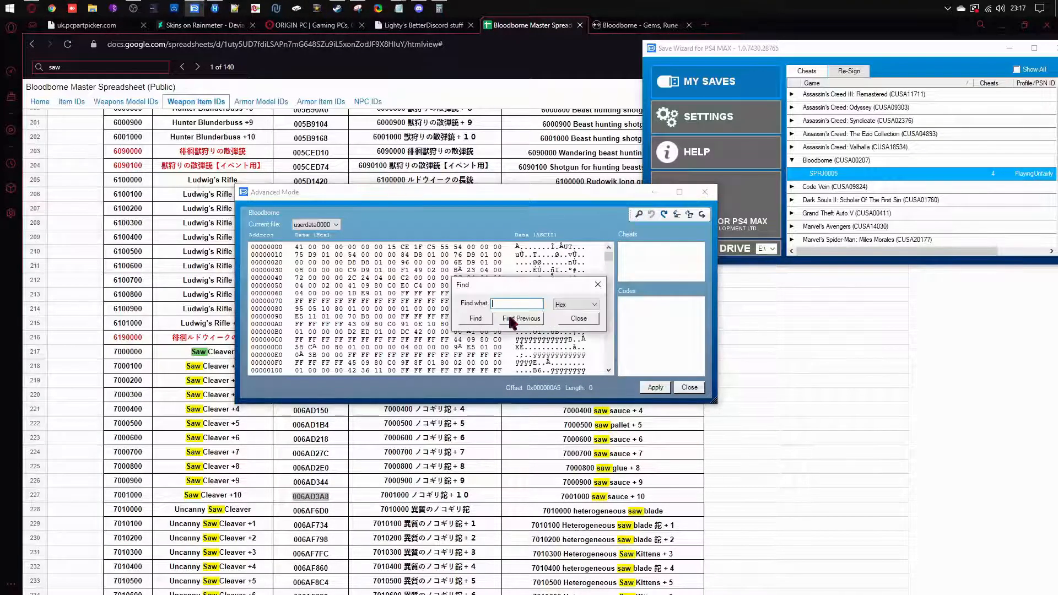
pyautogui.click(476, 318)
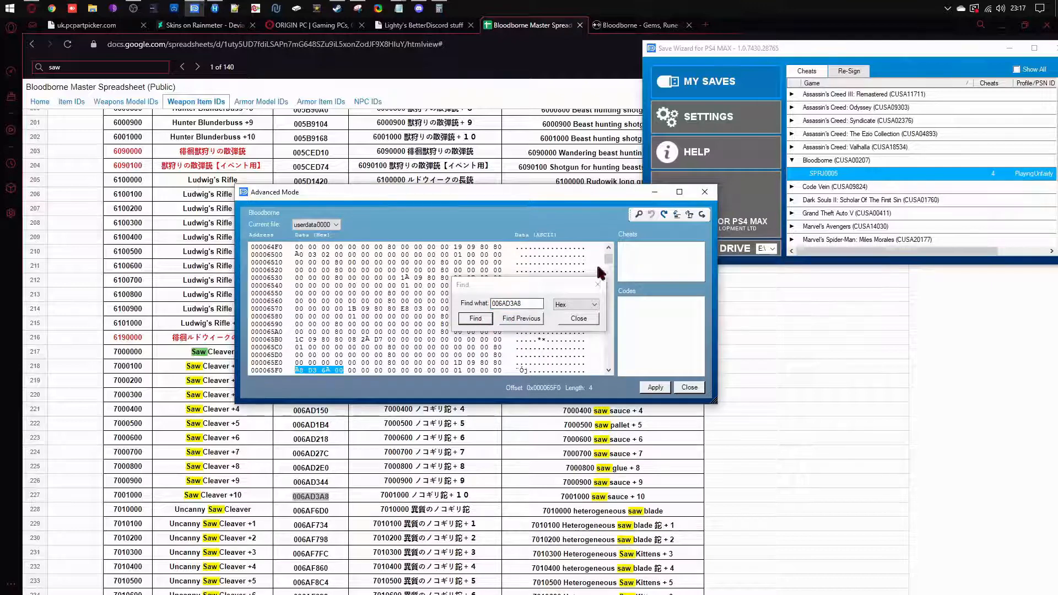
pyautogui.click(484, 315)
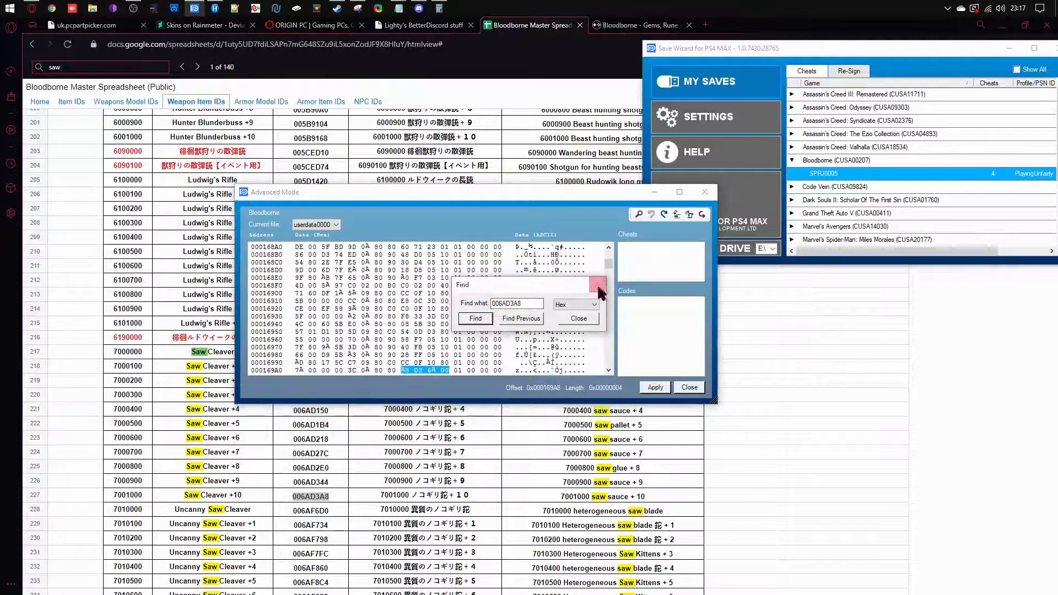
pyautogui.click(522, 318)
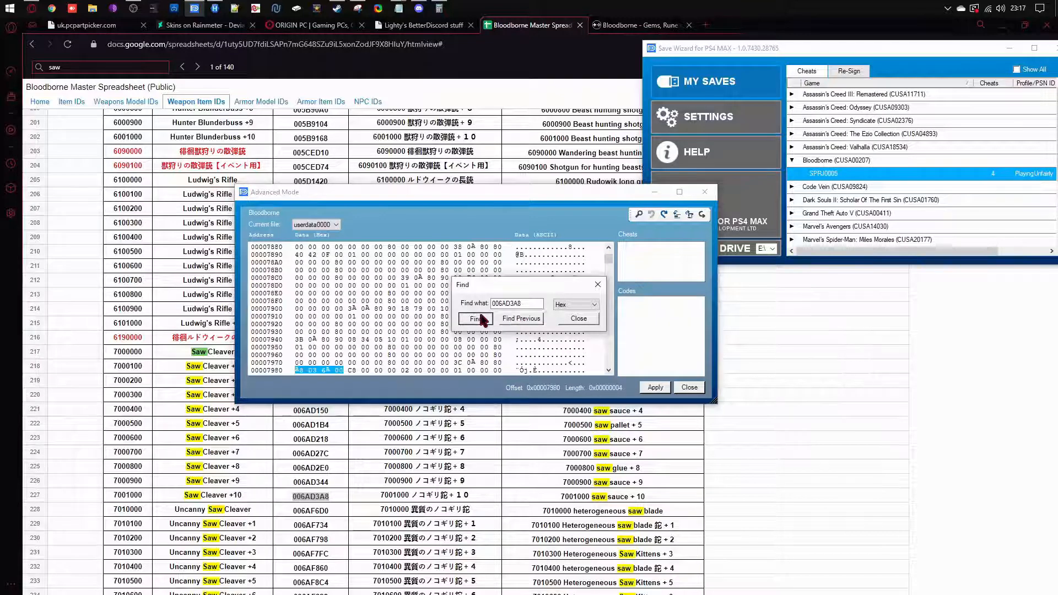
pyautogui.click(480, 319)
pyautogui.click(511, 320)
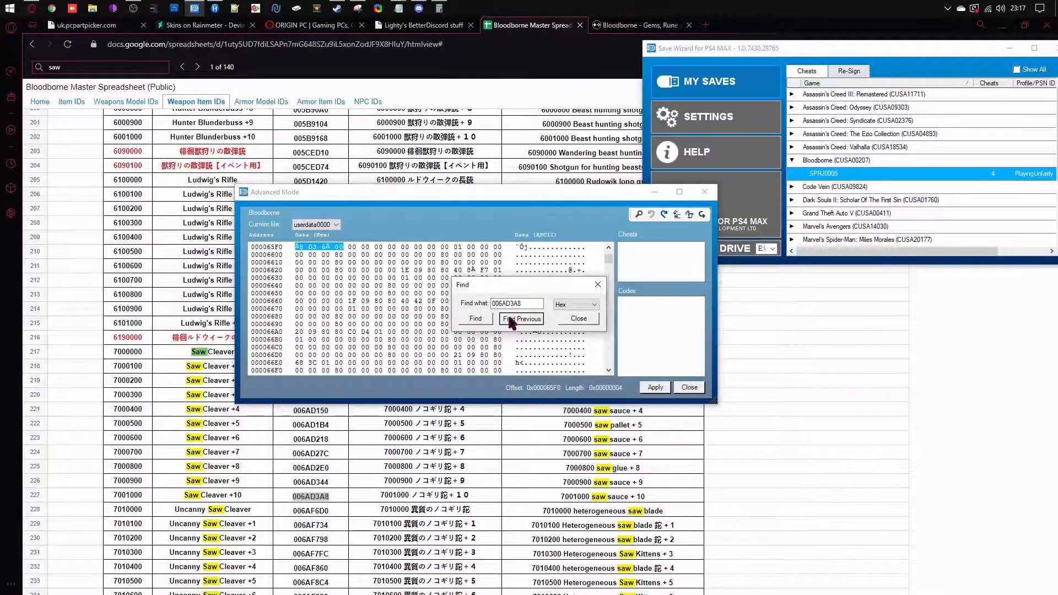
pyautogui.click(477, 320)
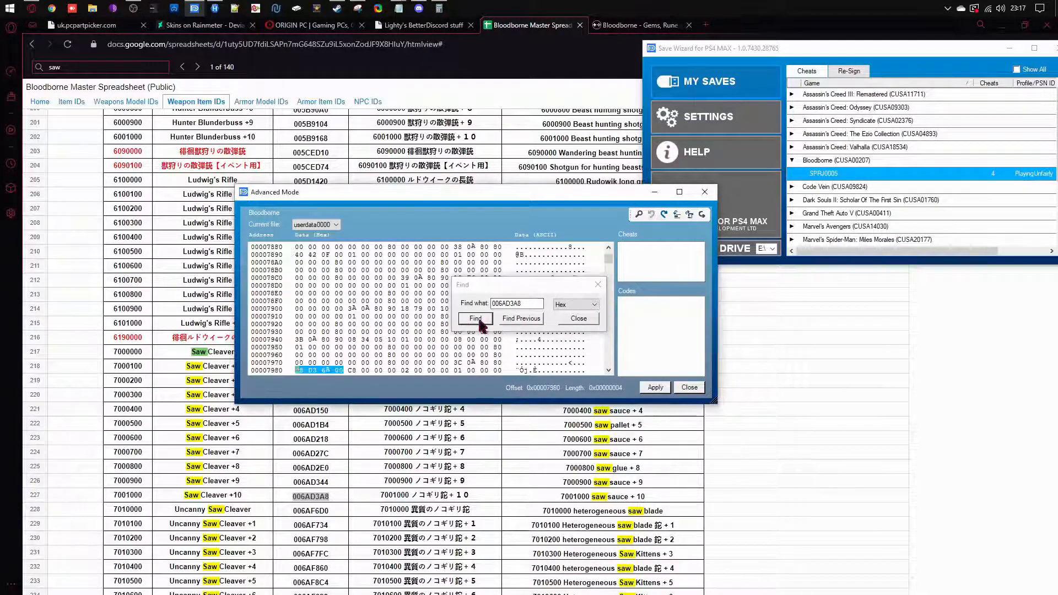
pyautogui.scroll(-3, 462, 353)
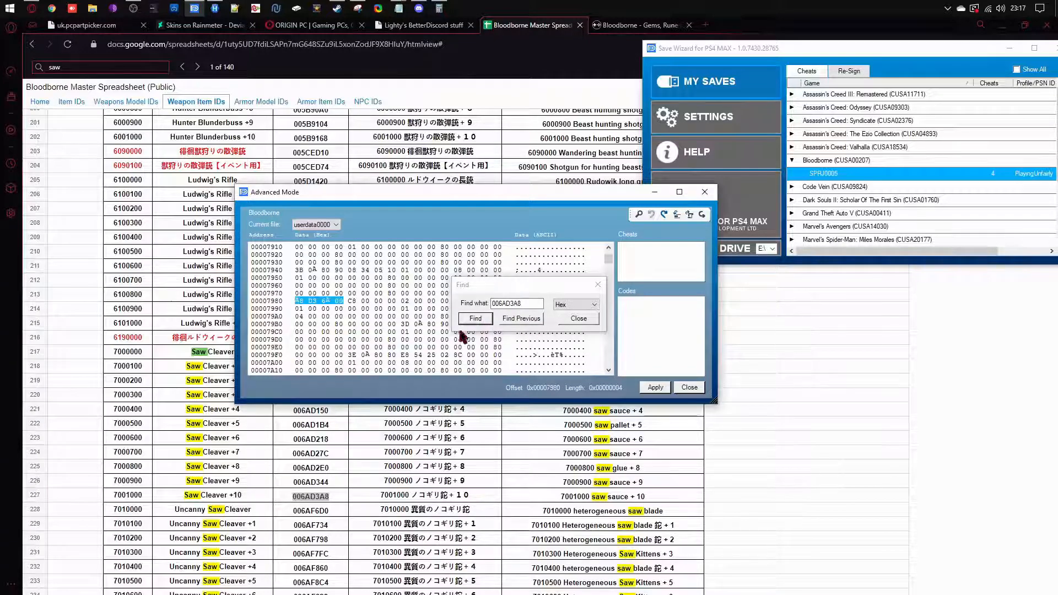
pyautogui.click(598, 284)
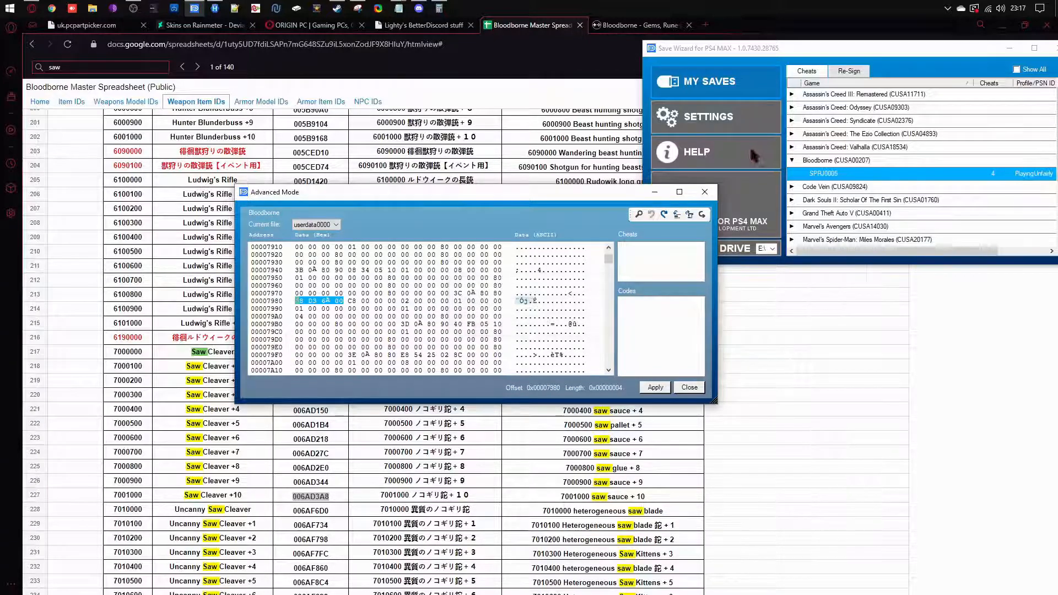
pyautogui.click(679, 193)
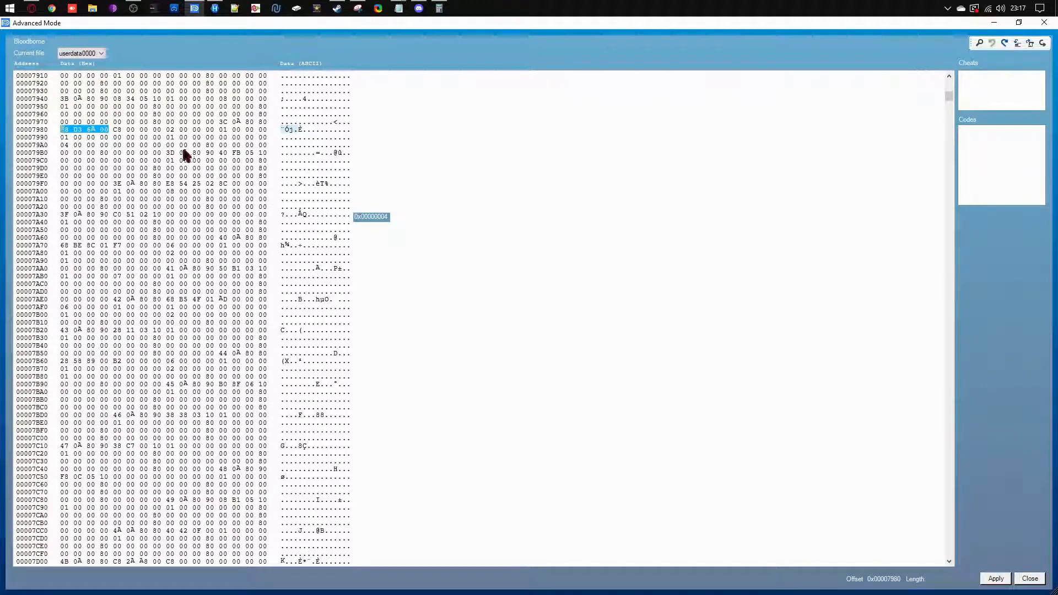
pyautogui.click(979, 43)
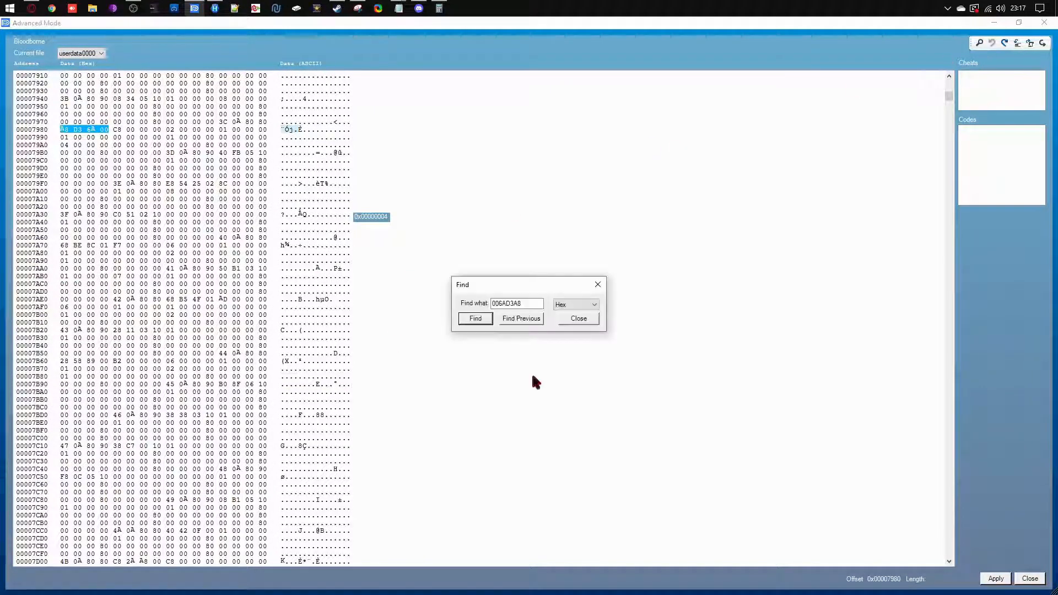
pyautogui.click(522, 321)
pyautogui.click(597, 284)
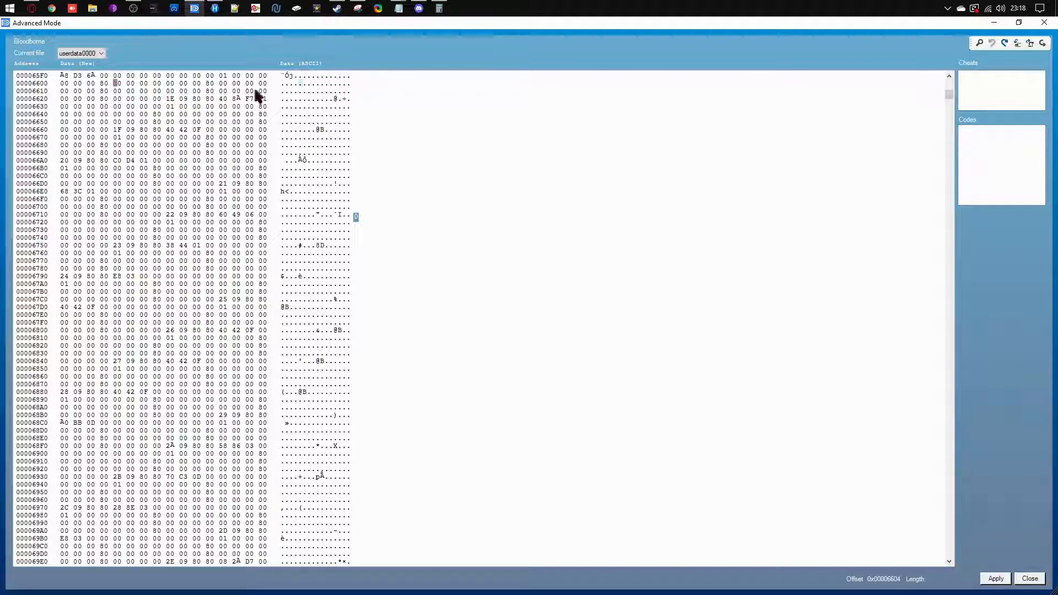
pyautogui.click(63, 83)
pyautogui.click(408, 63)
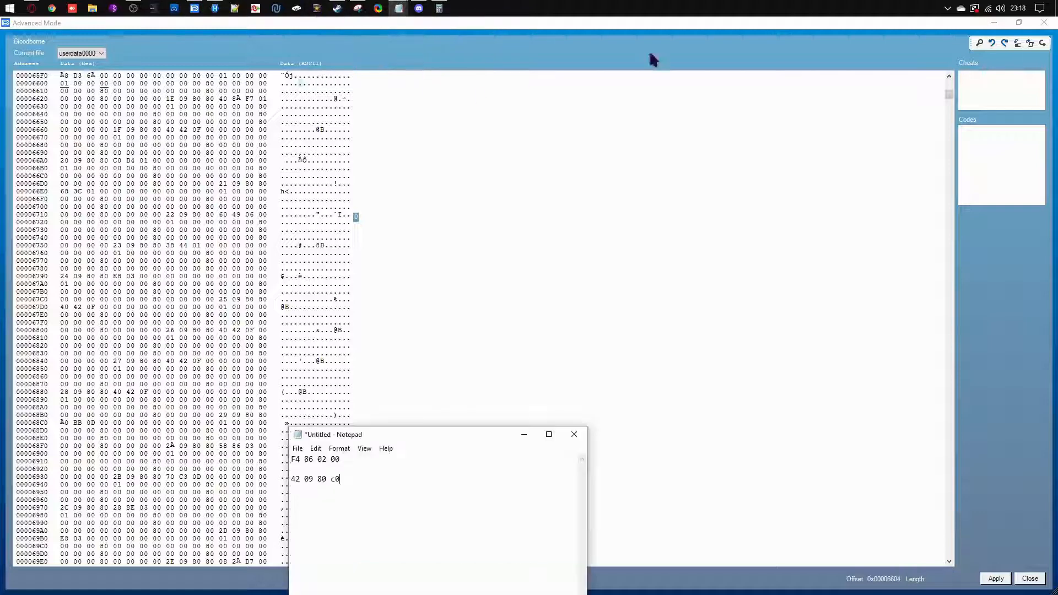
pyautogui.click(1020, 22)
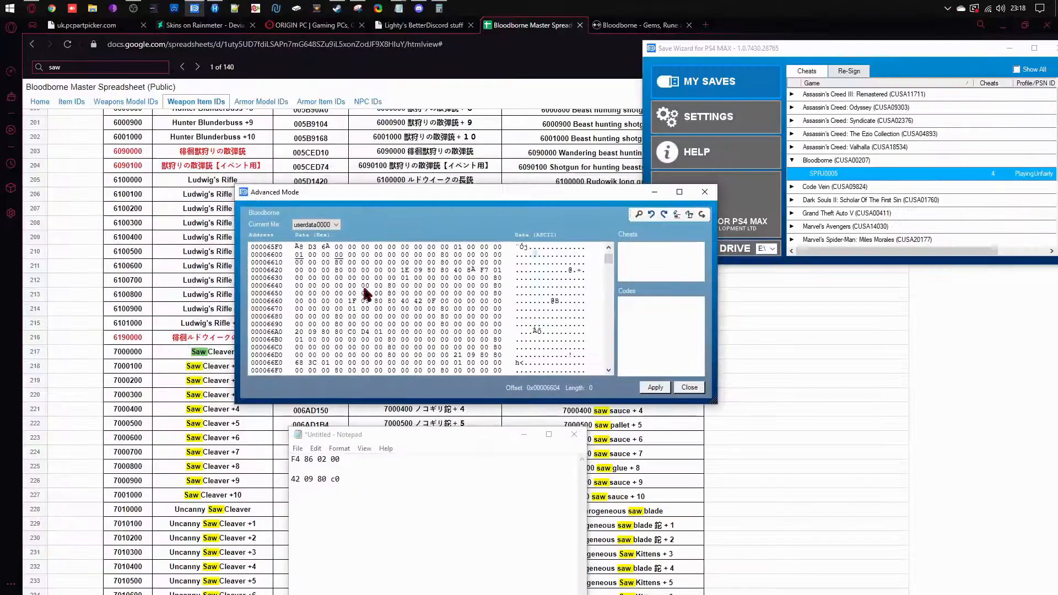
pyautogui.click(1003, 25)
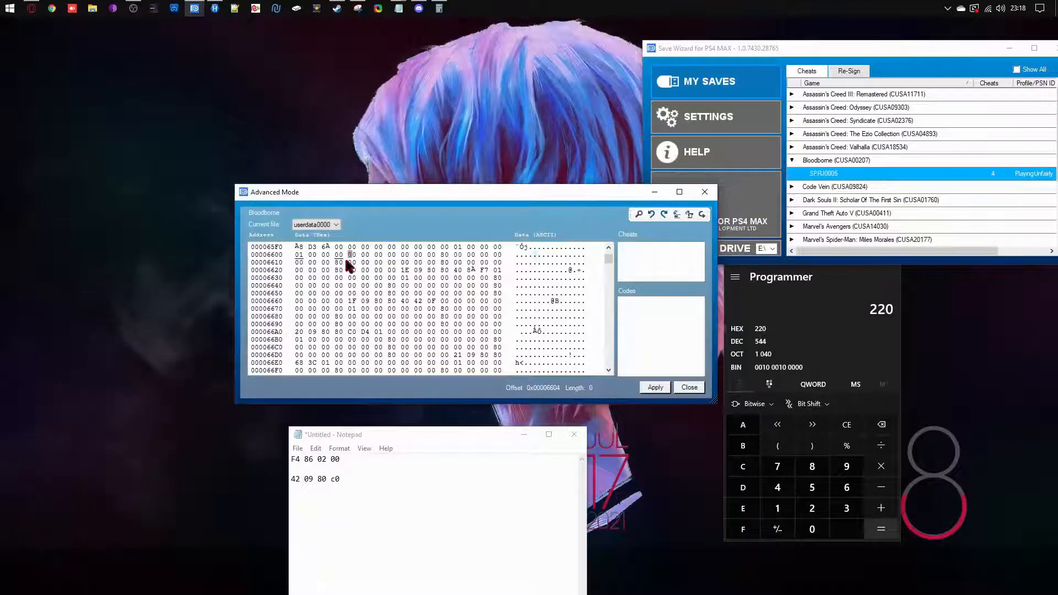
pyautogui.write('42 09 80 c0')
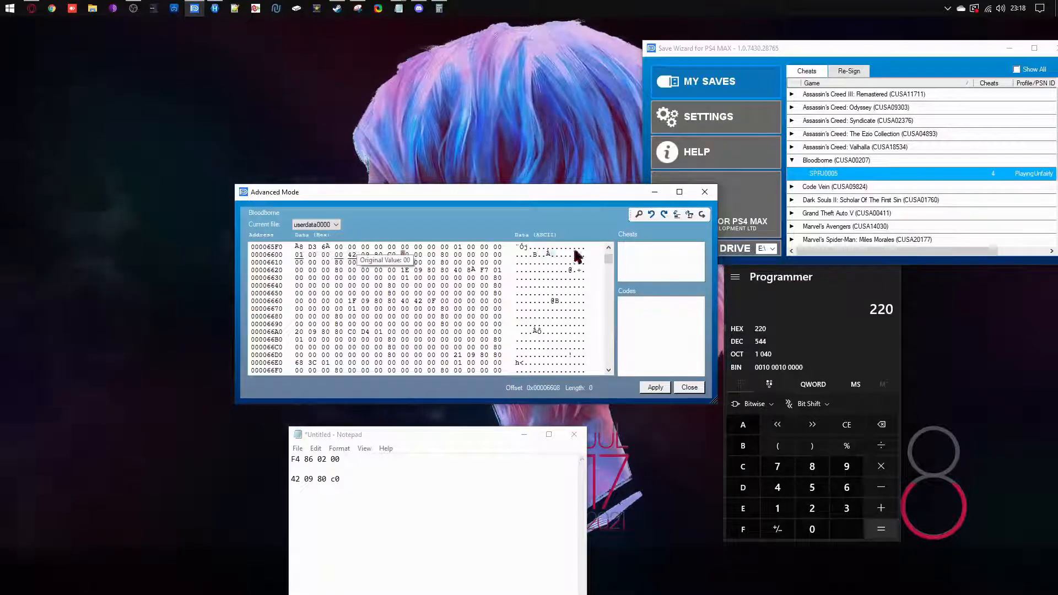
# Search again for the hex value 006AD3A8 and return to the edited weapon entry at offset 000065F0
pyautogui.click(639, 214)
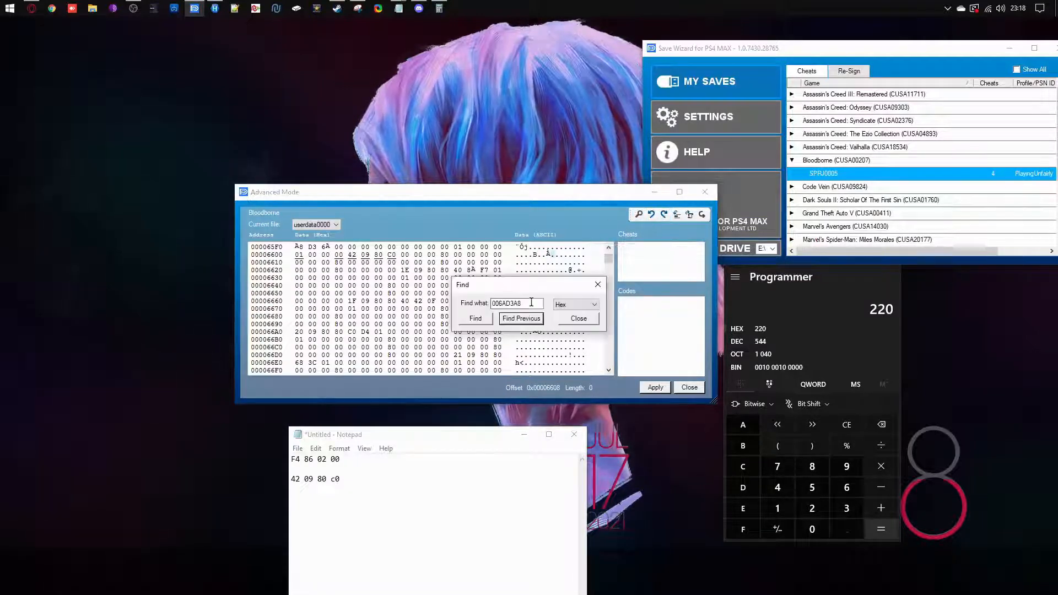
pyautogui.click(476, 319)
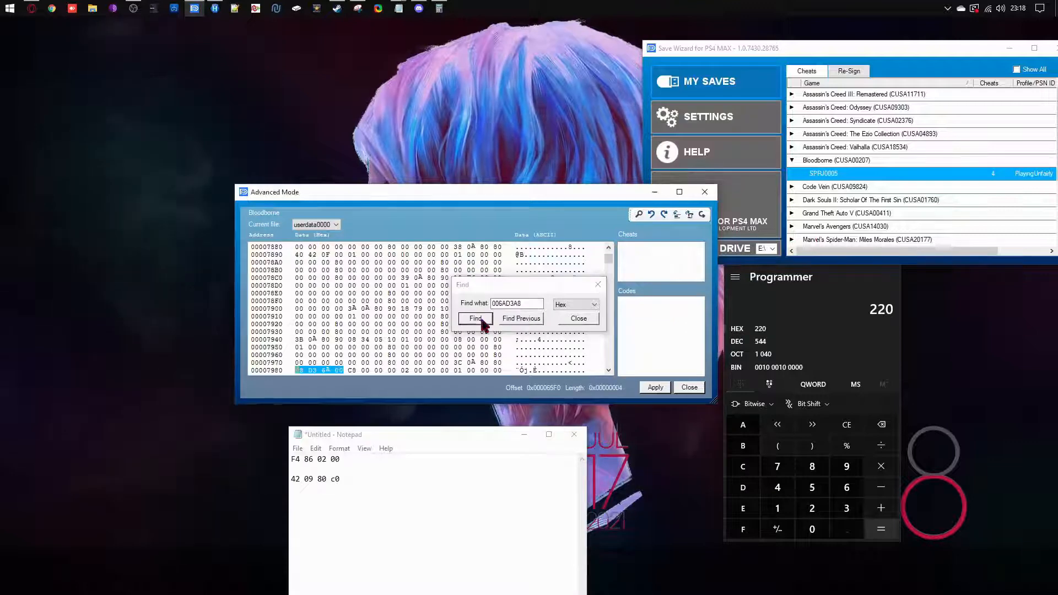
pyautogui.click(506, 318)
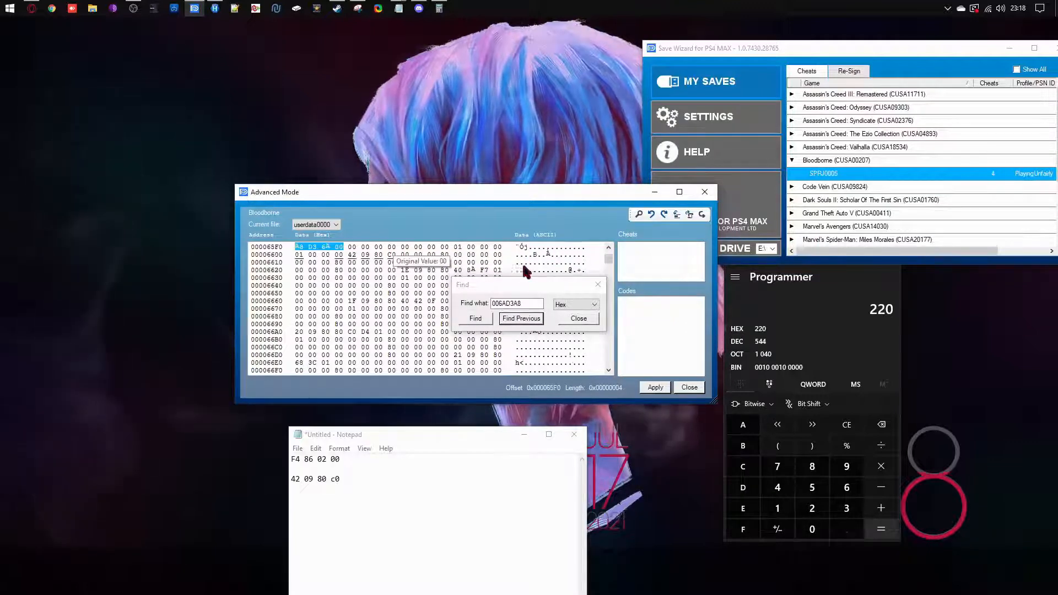
pyautogui.click(598, 284)
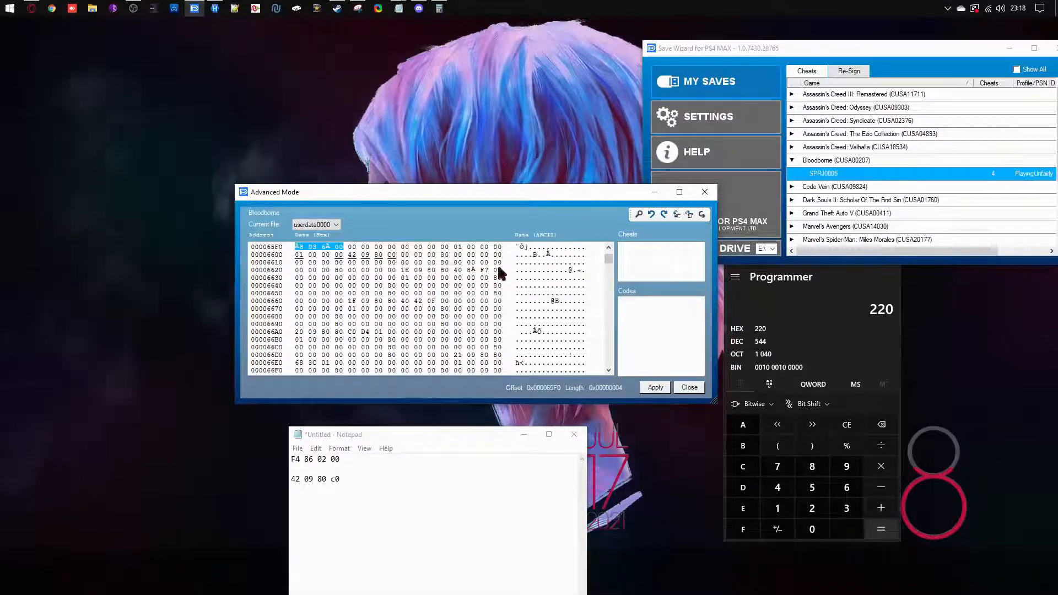
pyautogui.click(458, 246)
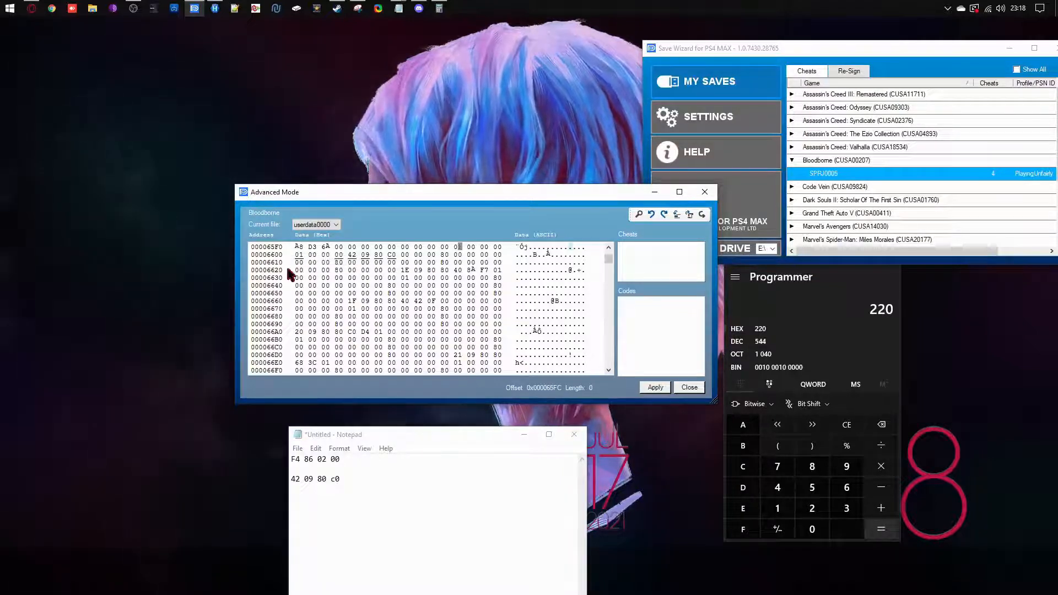
# Switch to the browser and examine the gem shape and effect IDs at the start of the Gems, Rune and Armor HEX ID's thread
pyautogui.click(32, 8)
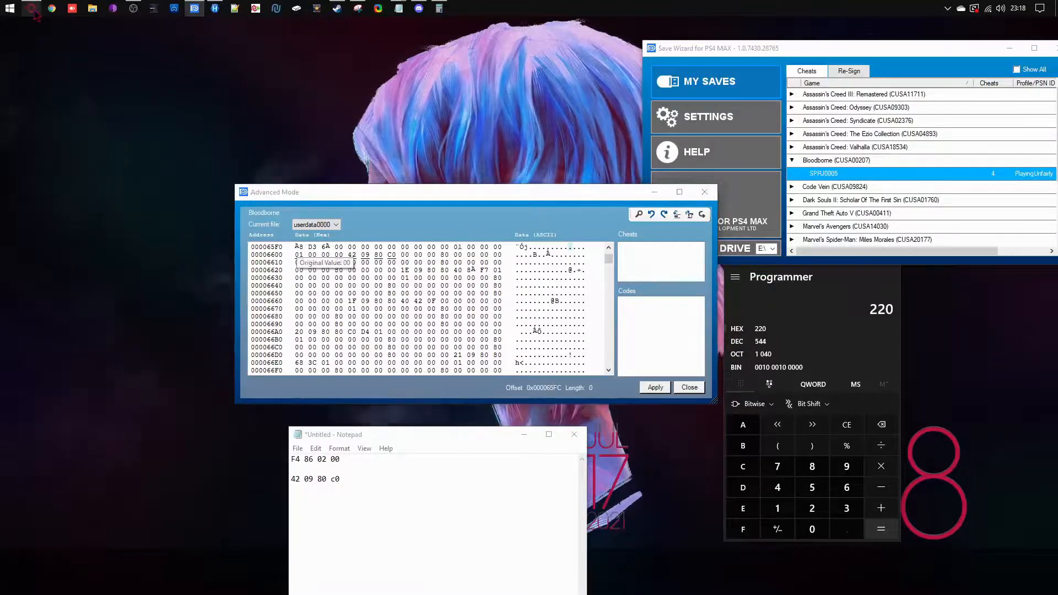
pyautogui.click(638, 30)
pyautogui.scroll(20, 274, 216)
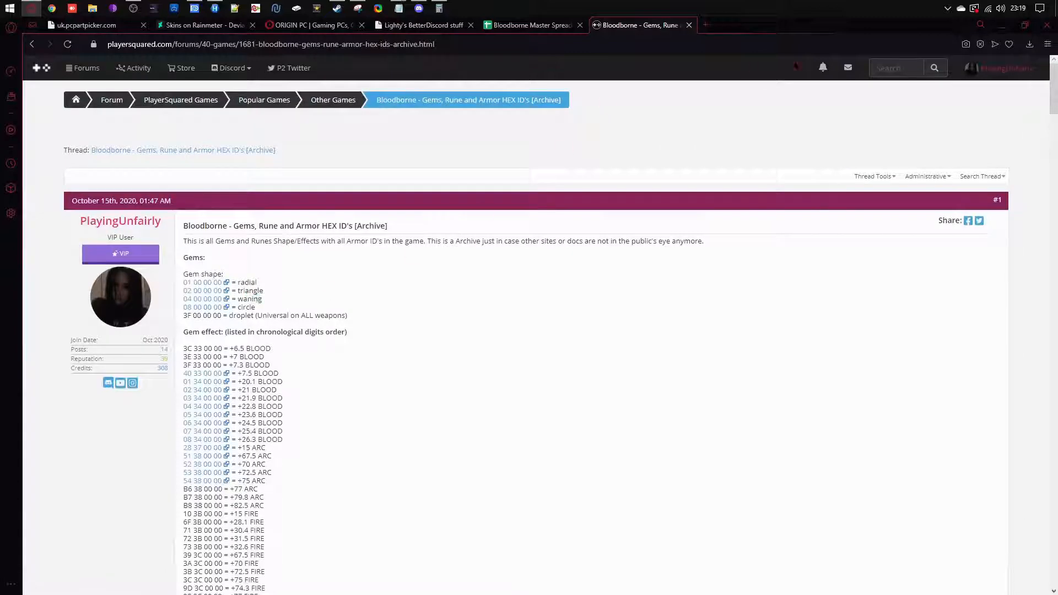
pyautogui.click(1002, 26)
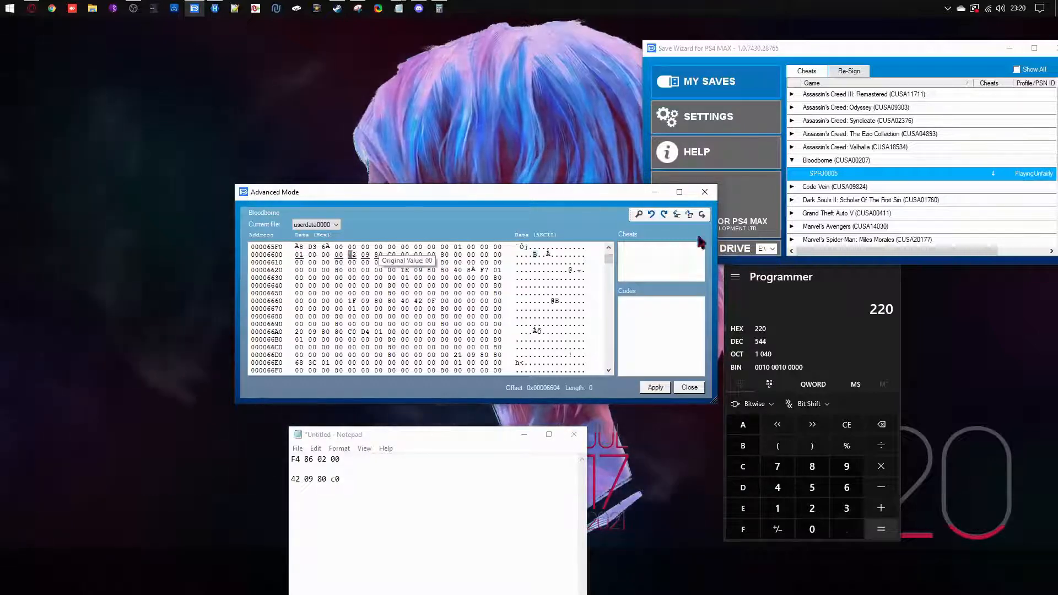
# Undo all the byte edits made to the weapon entry at offset 000065F0
pyautogui.click(652, 216)
pyautogui.click(652, 216)
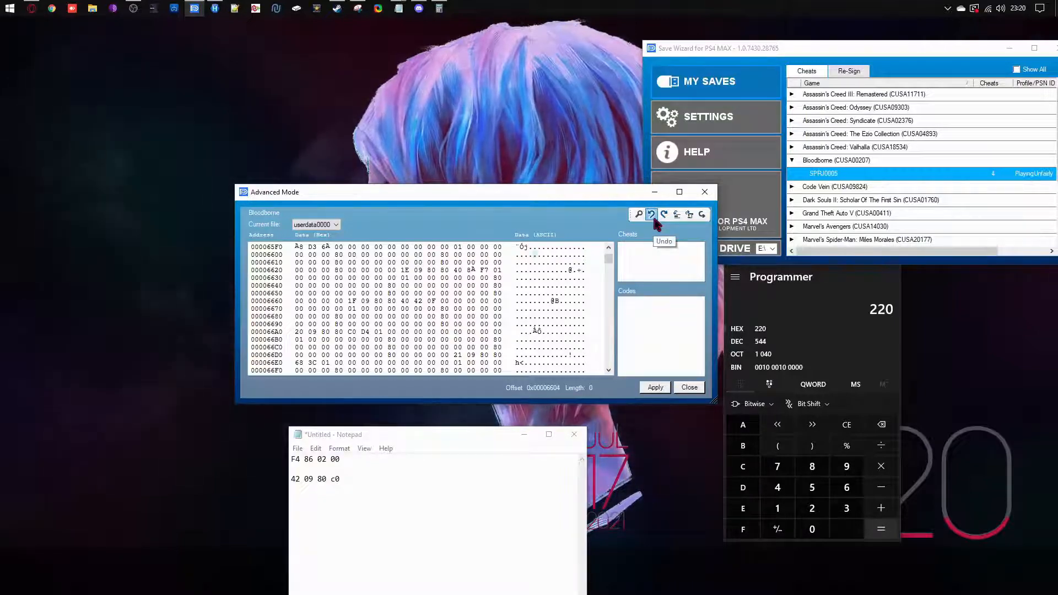
pyautogui.click(654, 220)
# Look through the Armor Item IDs sheet of the Bloodborne Master Spreadsheet in the browser
pyautogui.click(38, 8)
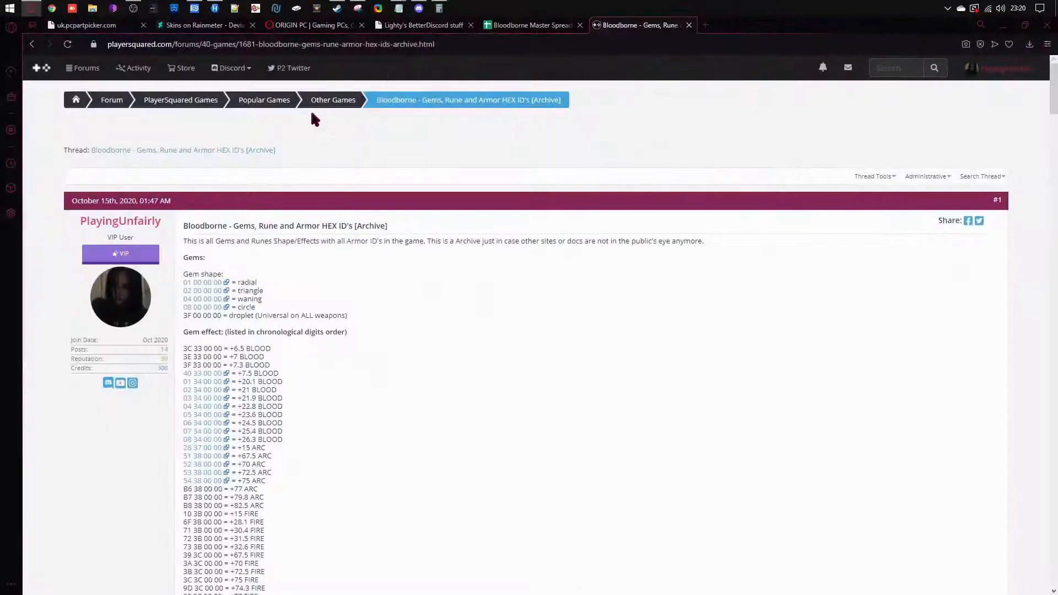
pyautogui.click(530, 25)
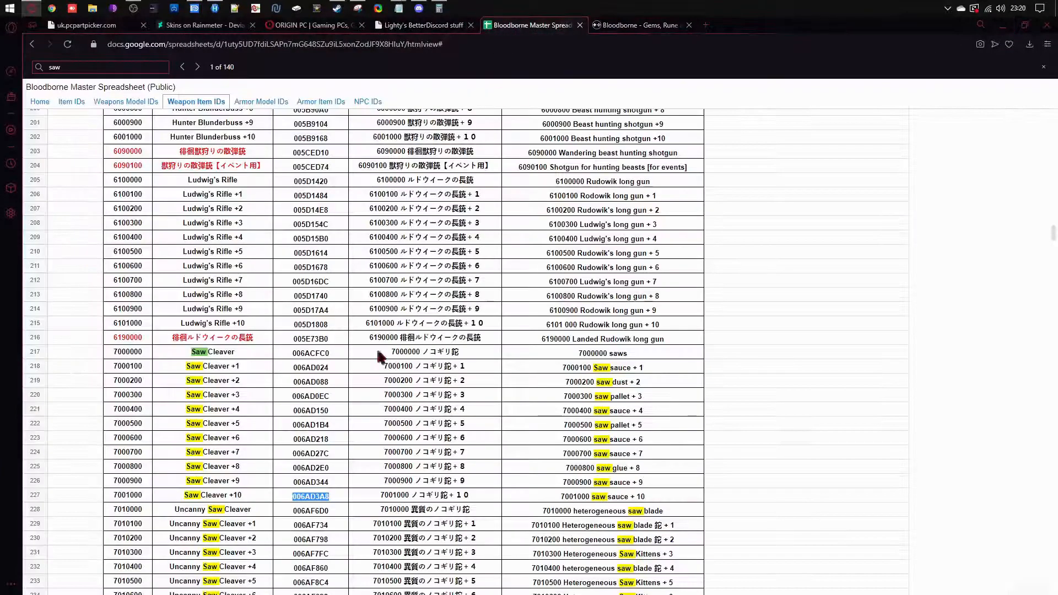
pyautogui.click(320, 101)
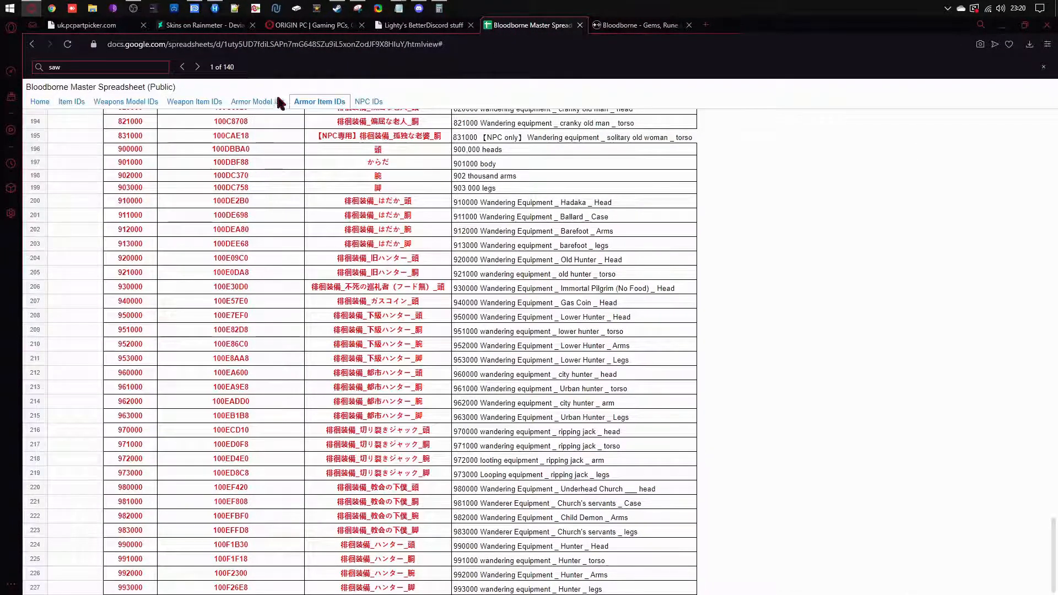
pyautogui.click(282, 102)
pyautogui.click(312, 104)
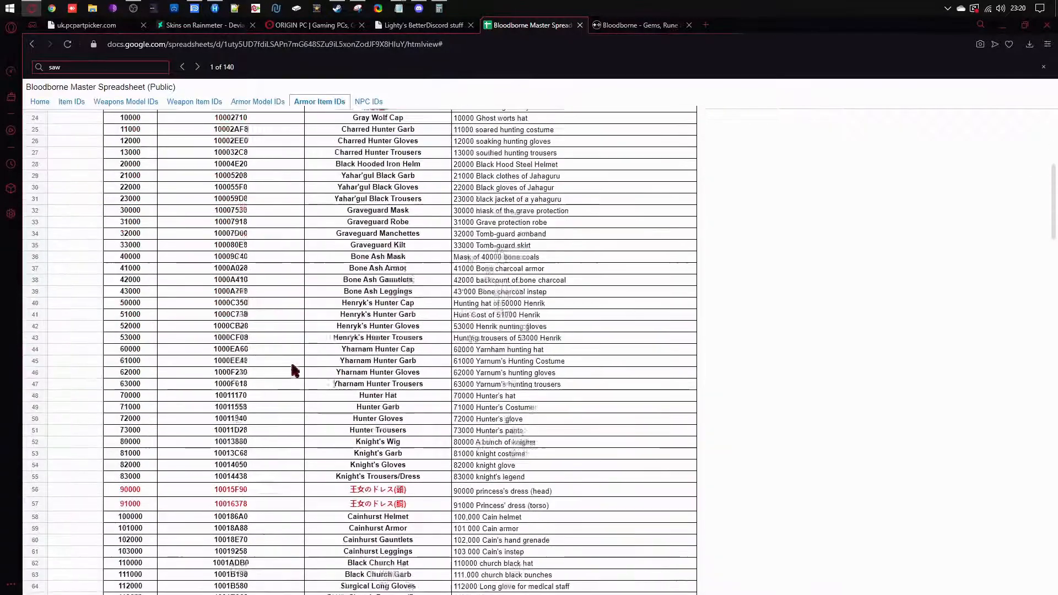
# Copy the Madman Hood ID 50340310 from the armor list in the Gems, Rune and Armor HEX ID's thread
pyautogui.click(631, 25)
pyautogui.scroll(-20, 273, 402)
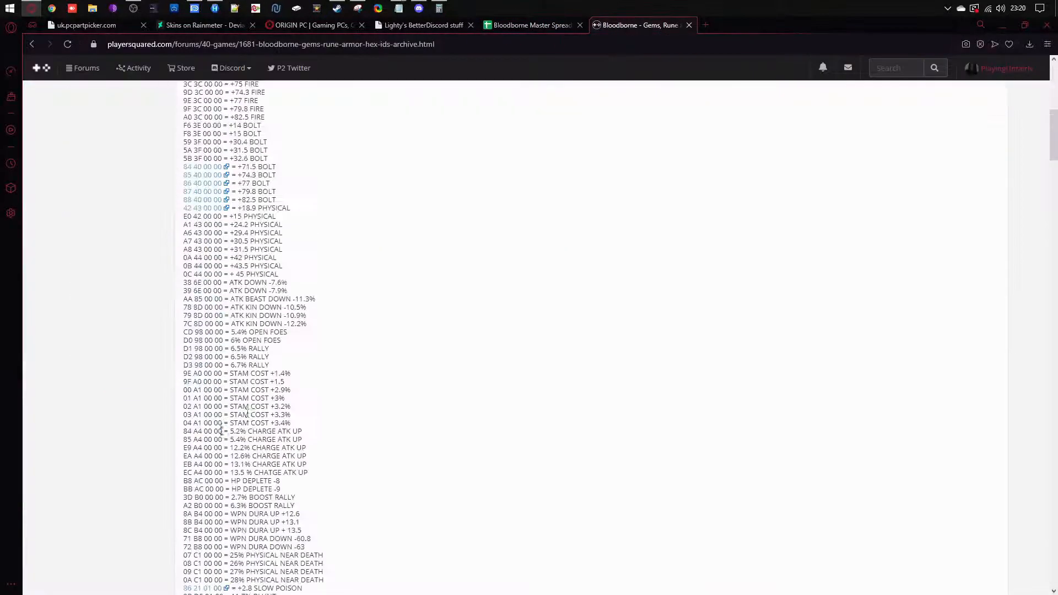
pyautogui.scroll(-15, 253, 379)
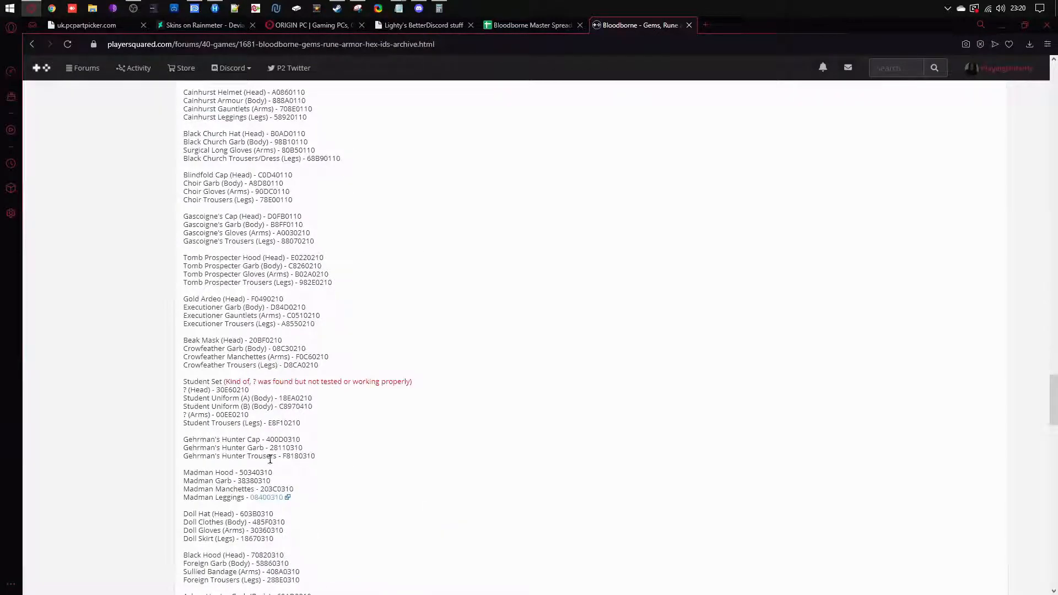
pyautogui.click(241, 470)
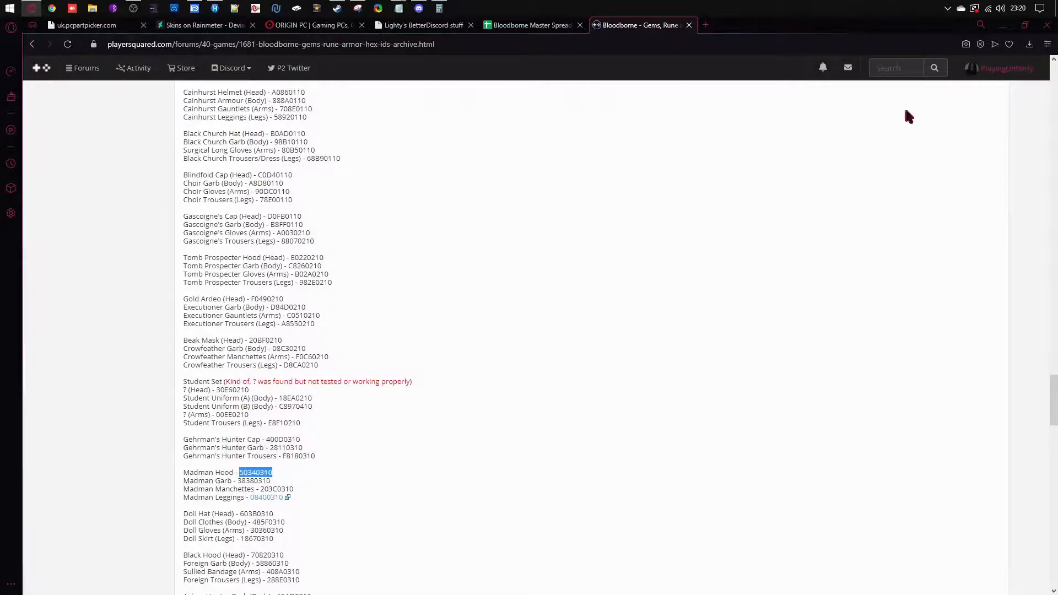
# Return to the hex editor, search for the hex value 50340310, and stop at the match at offset 000085EC
pyautogui.click(1002, 29)
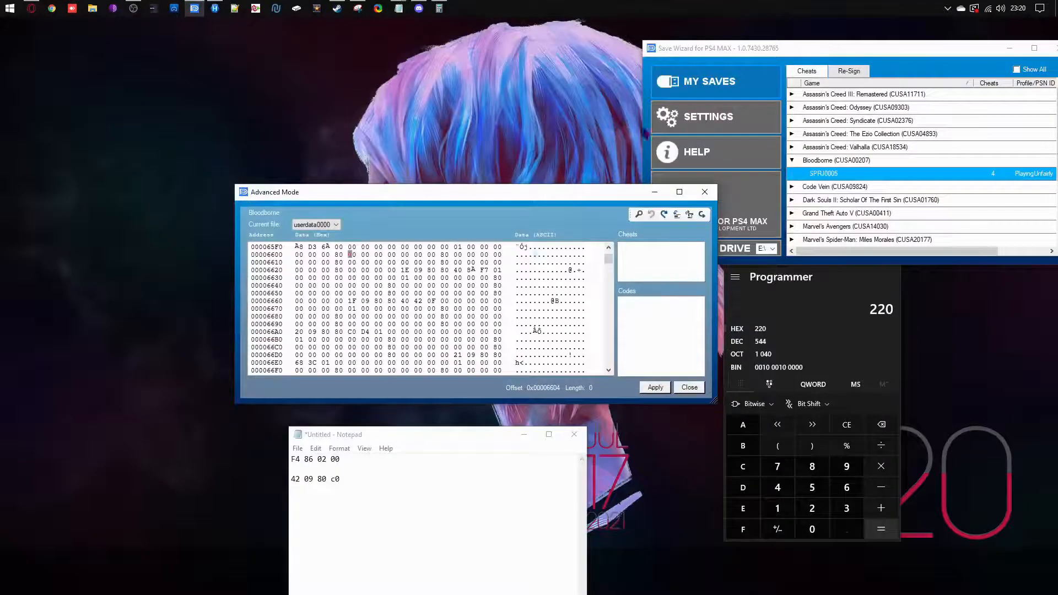
pyautogui.click(639, 215)
pyautogui.doubleClick(503, 303)
pyautogui.hotkey('ctrl', 'v')
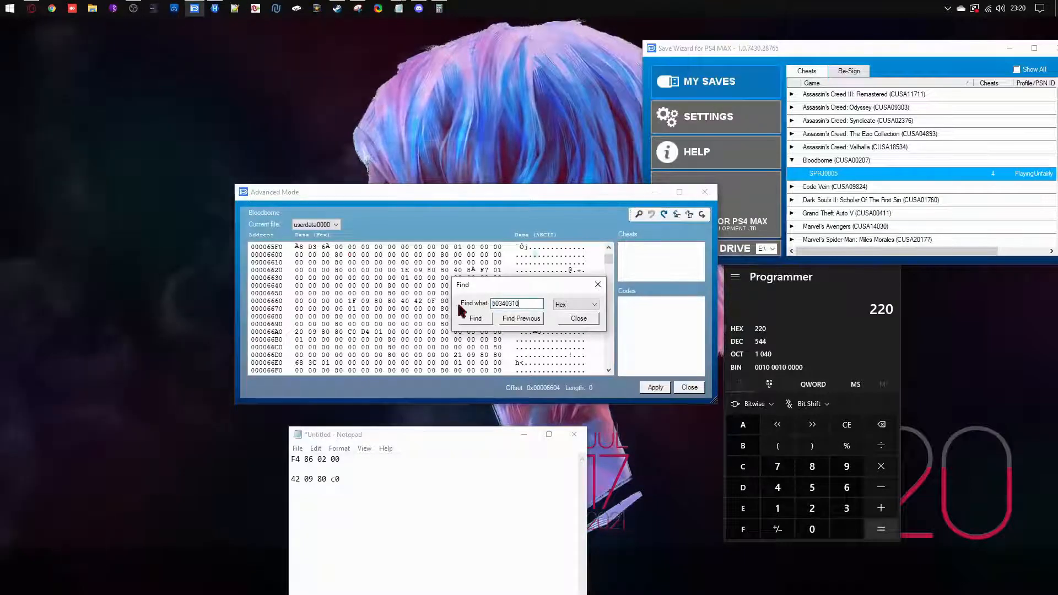
pyautogui.click(481, 320)
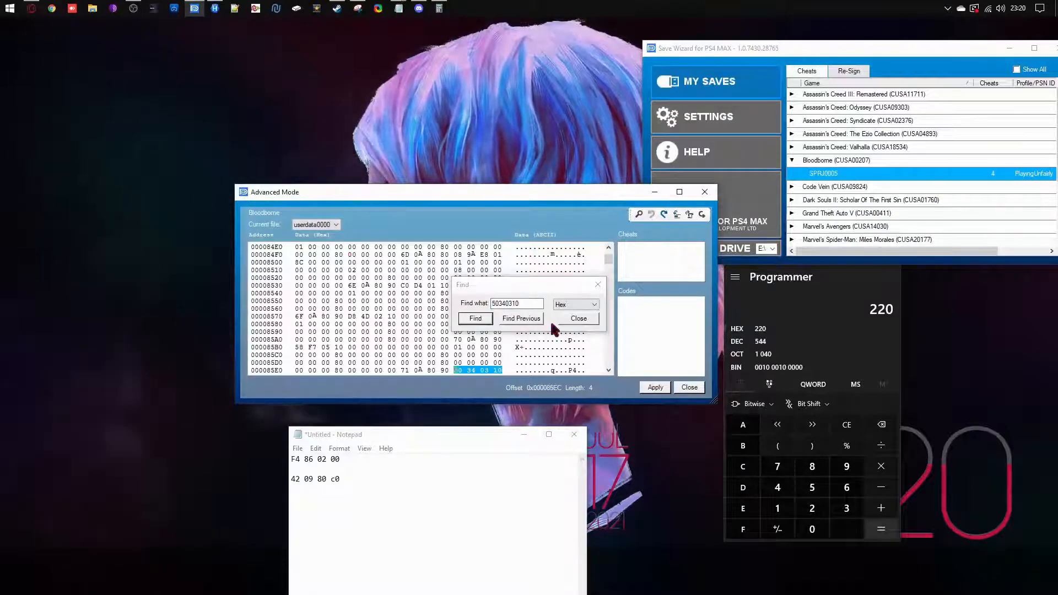
pyautogui.click(529, 320)
pyautogui.click(475, 319)
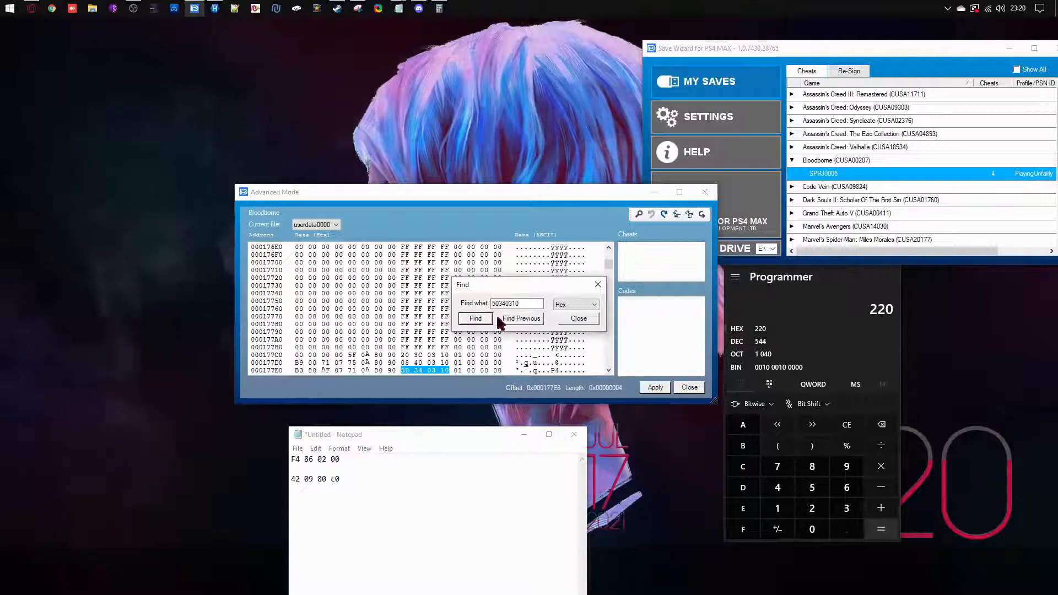
pyautogui.click(533, 319)
pyautogui.click(598, 284)
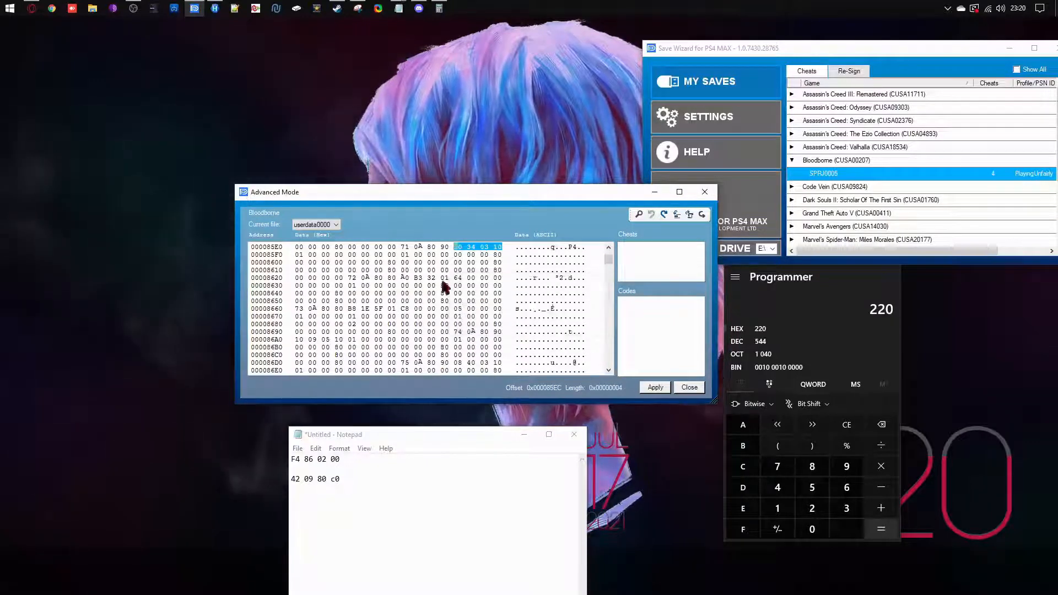
pyautogui.click(419, 255)
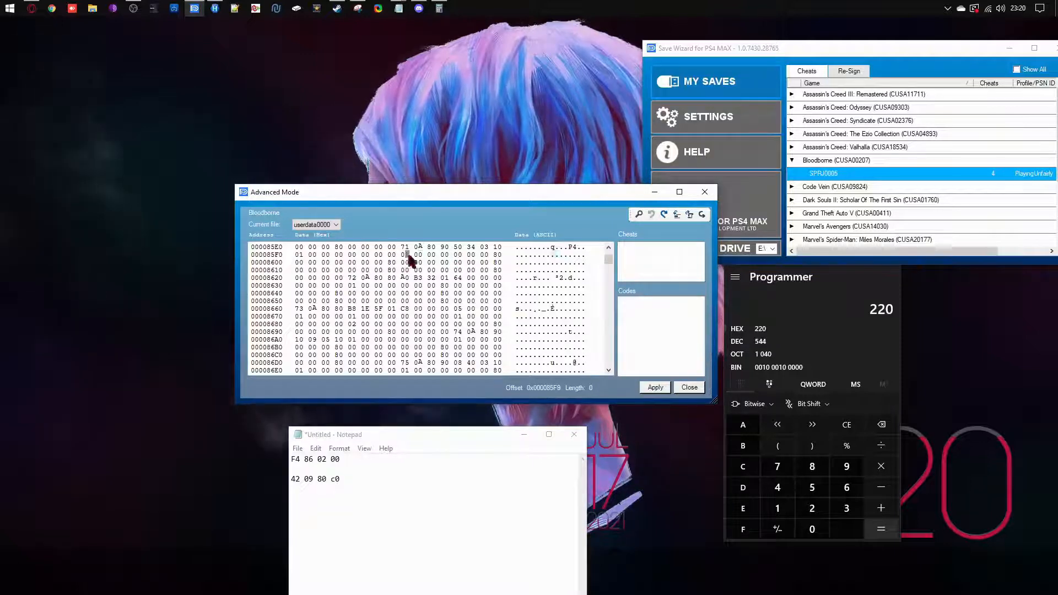
# Maximize the Advanced Mode window and search again for 50340310 to select the match at offset 000085EC
pyautogui.click(680, 192)
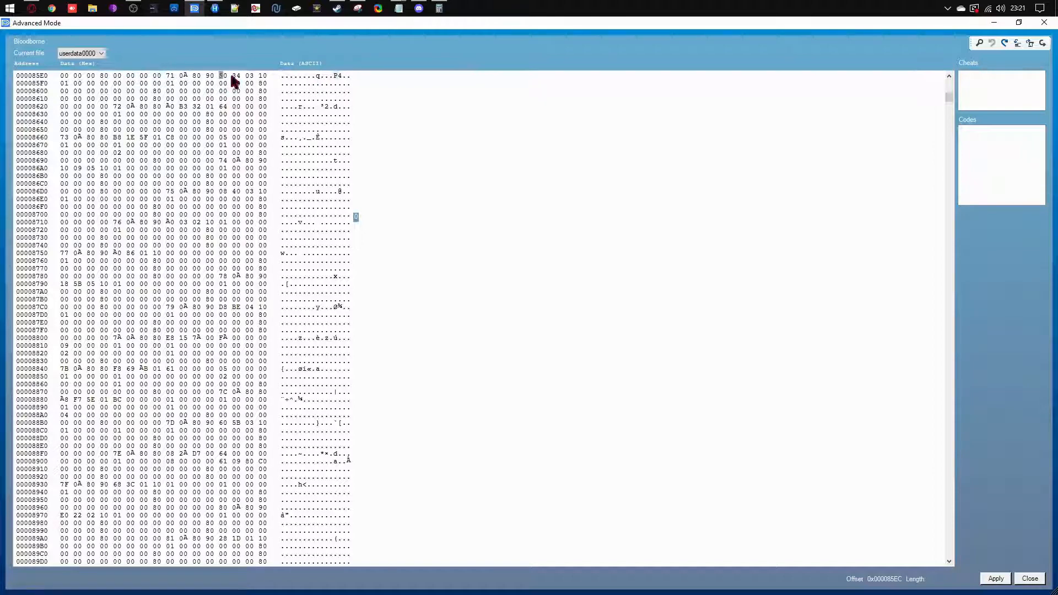
pyautogui.click(979, 43)
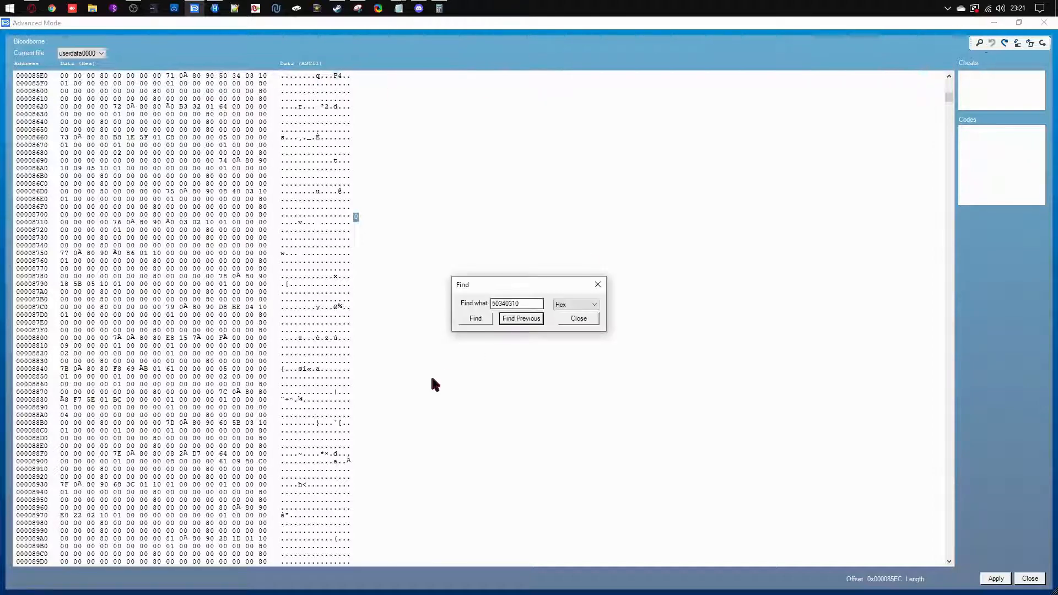
pyautogui.click(477, 320)
pyautogui.click(508, 320)
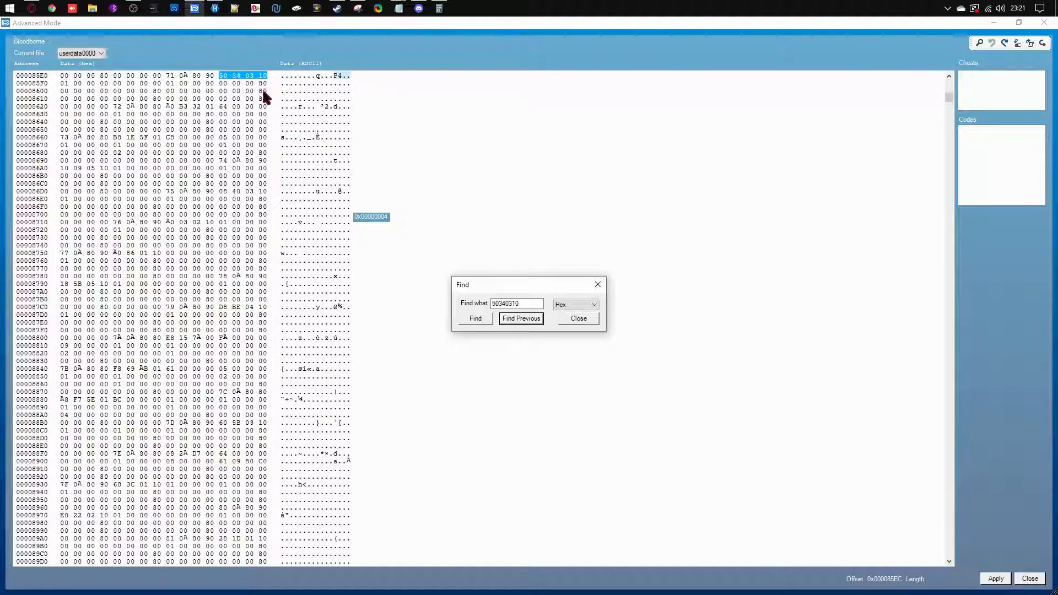
# Set the last four bytes of rows 000085F0, 00008600 and 00008610 to 01 00 00 00, and byte 00008607 to 00
pyautogui.click(222, 84)
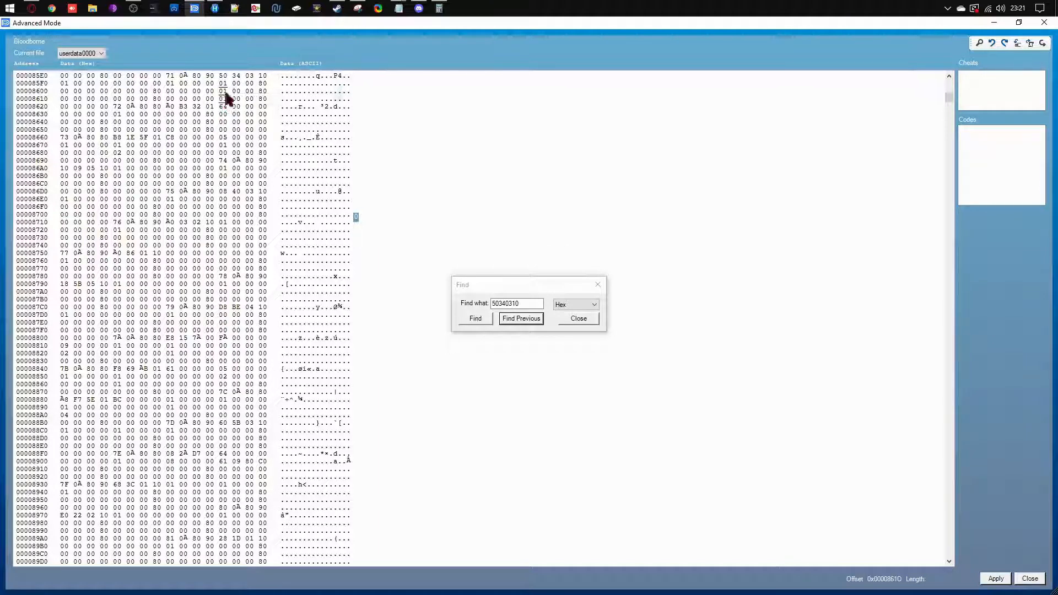
pyautogui.click(262, 92)
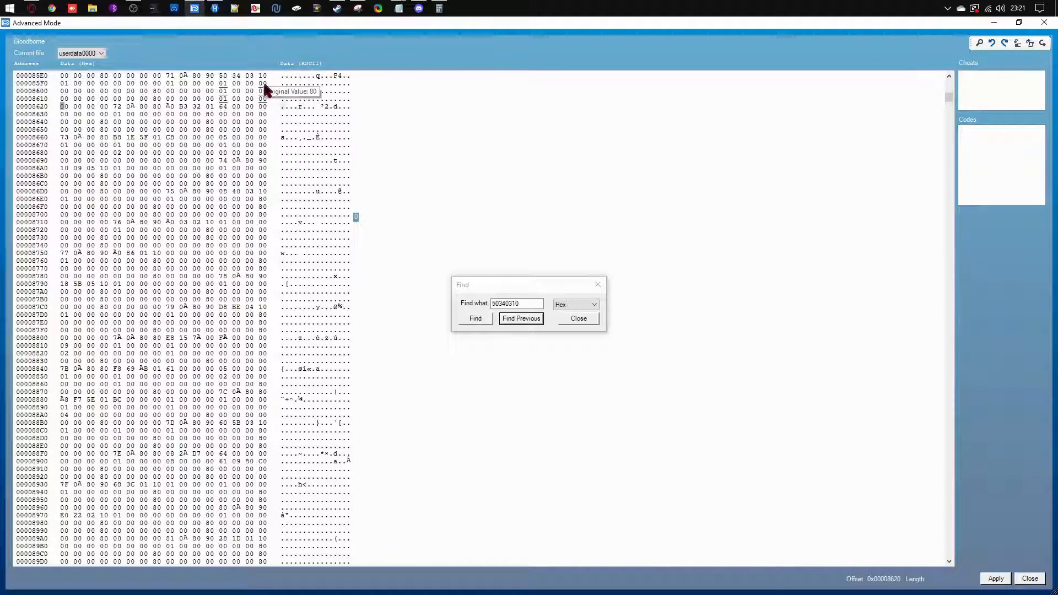
pyautogui.click(265, 82)
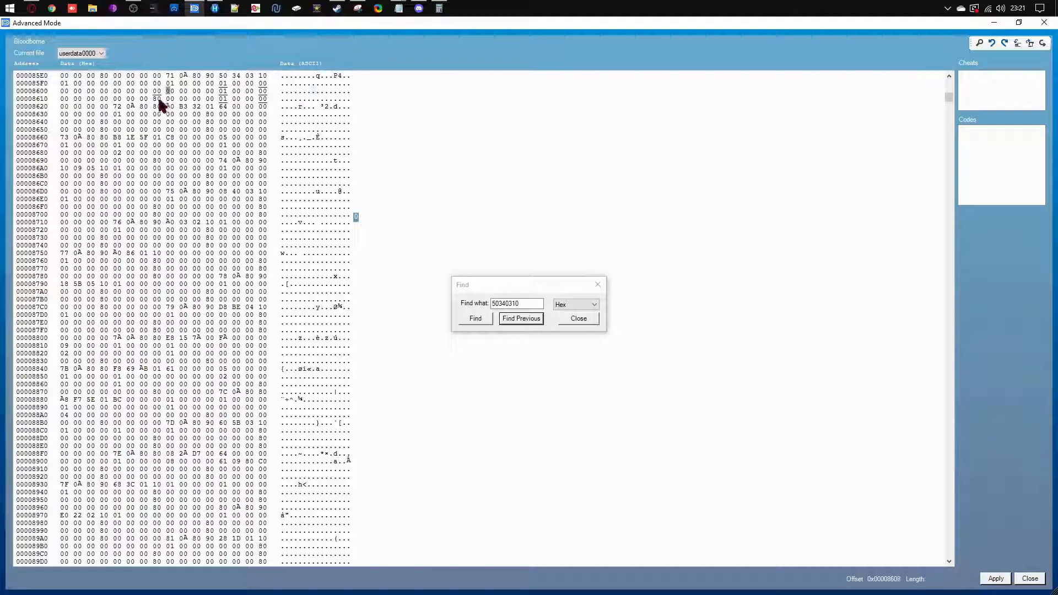
pyautogui.write('00')
pyautogui.click(118, 92)
# Look up the gem shape IDs at the start of the Gems, Rune and Armor HEX ID's thread, and return to the hex editor
pyautogui.click(32, 8)
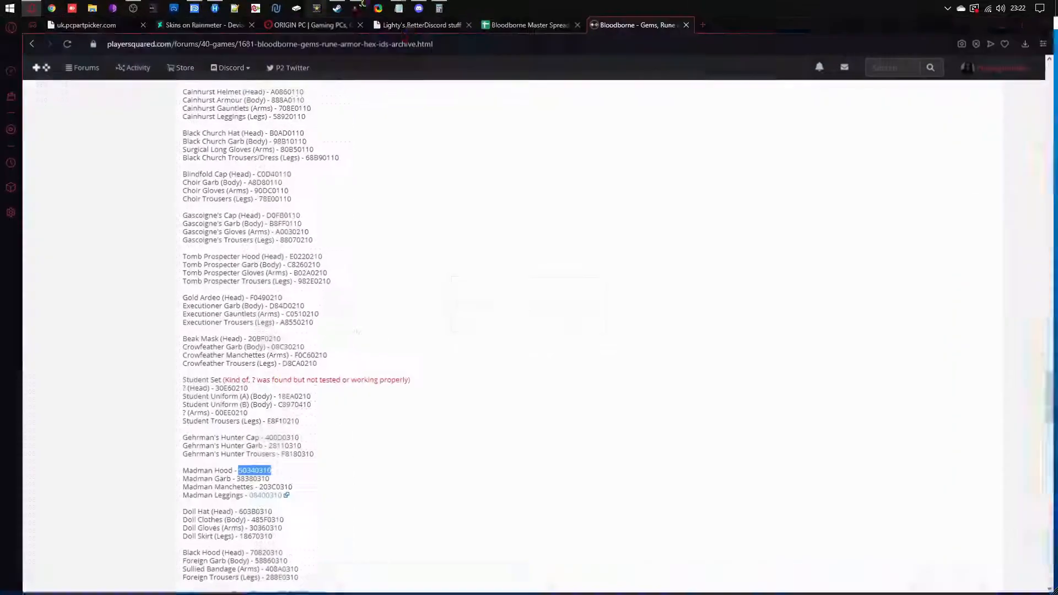
pyautogui.scroll(20, 254, 145)
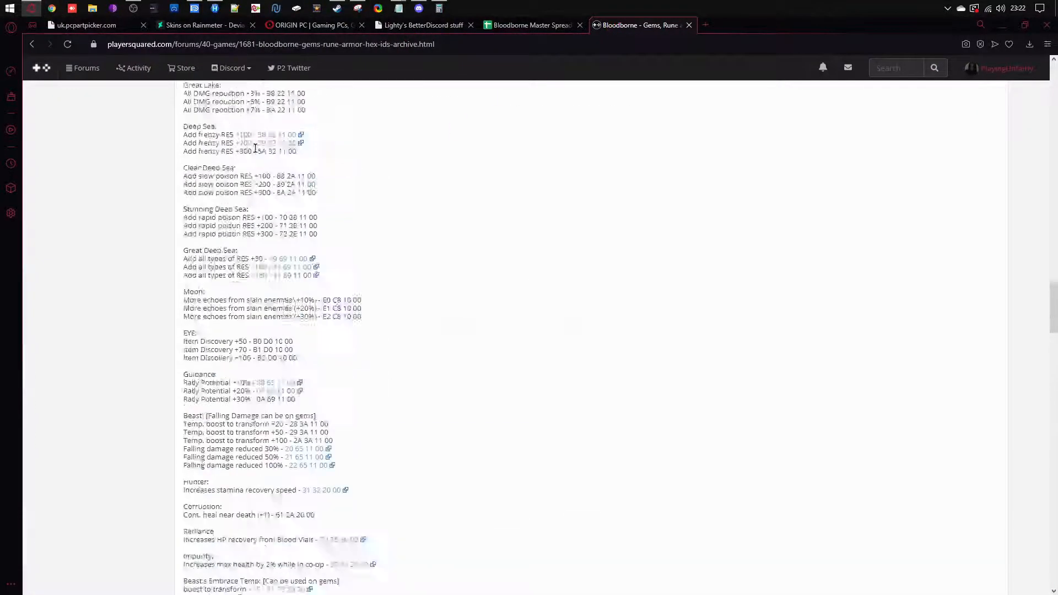
pyautogui.scroll(15, 253, 145)
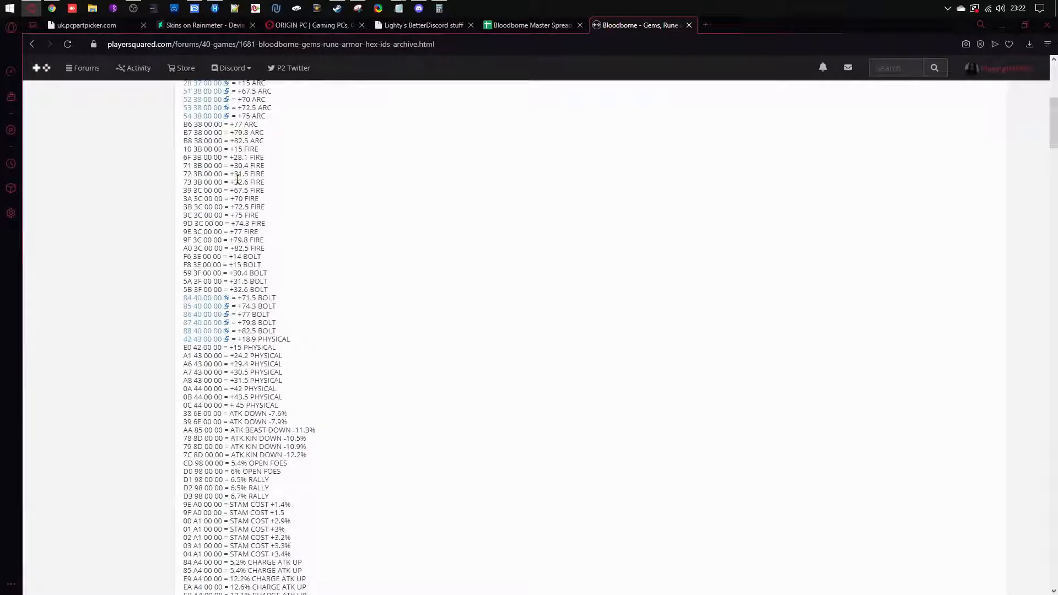
pyautogui.scroll(7, 238, 178)
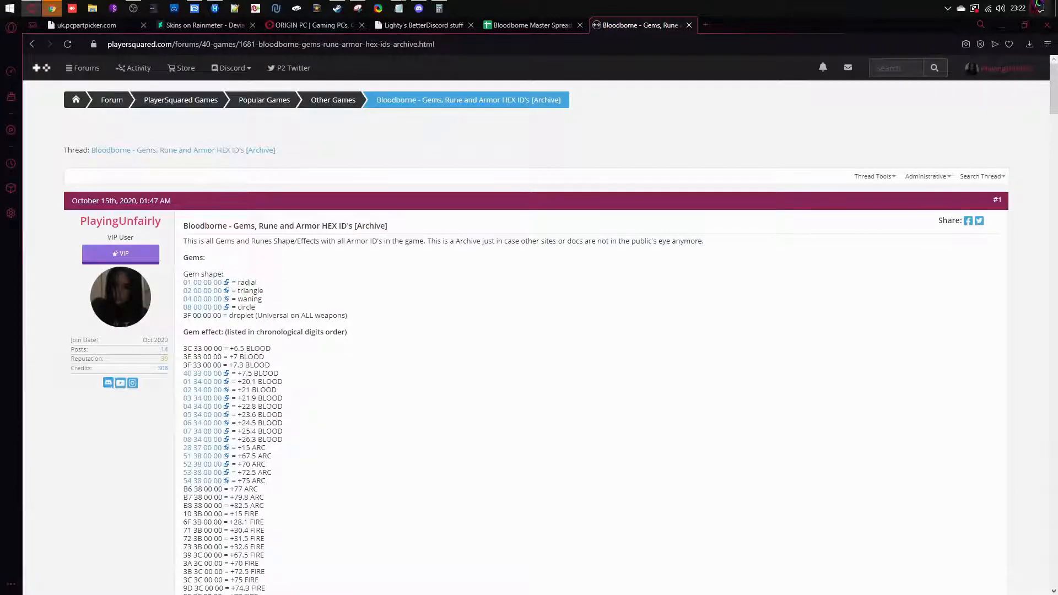
pyautogui.click(1002, 24)
pyautogui.click(53, 10)
pyautogui.click(52, 10)
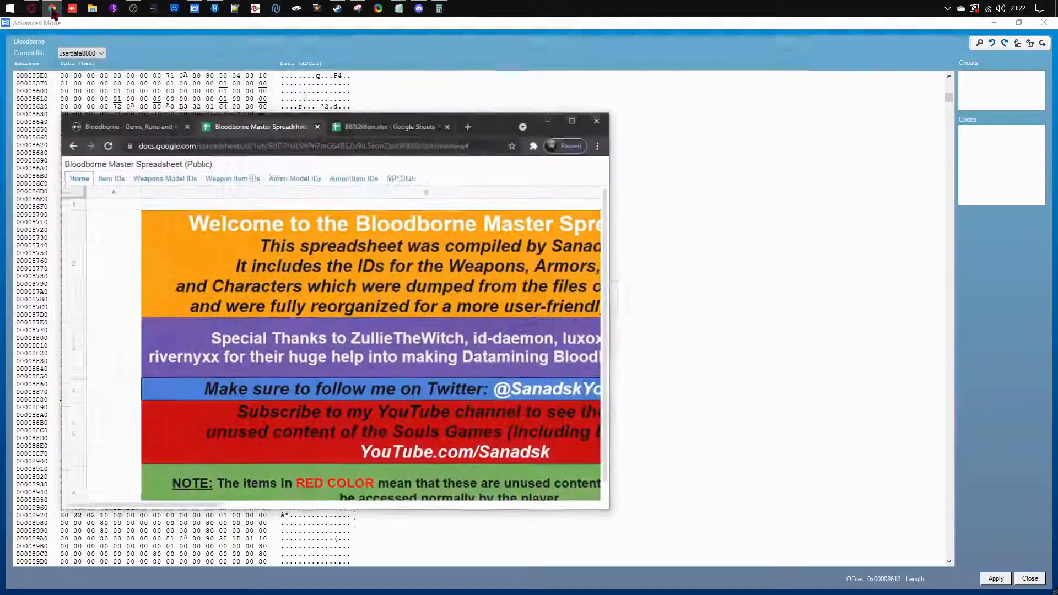
pyautogui.click(53, 10)
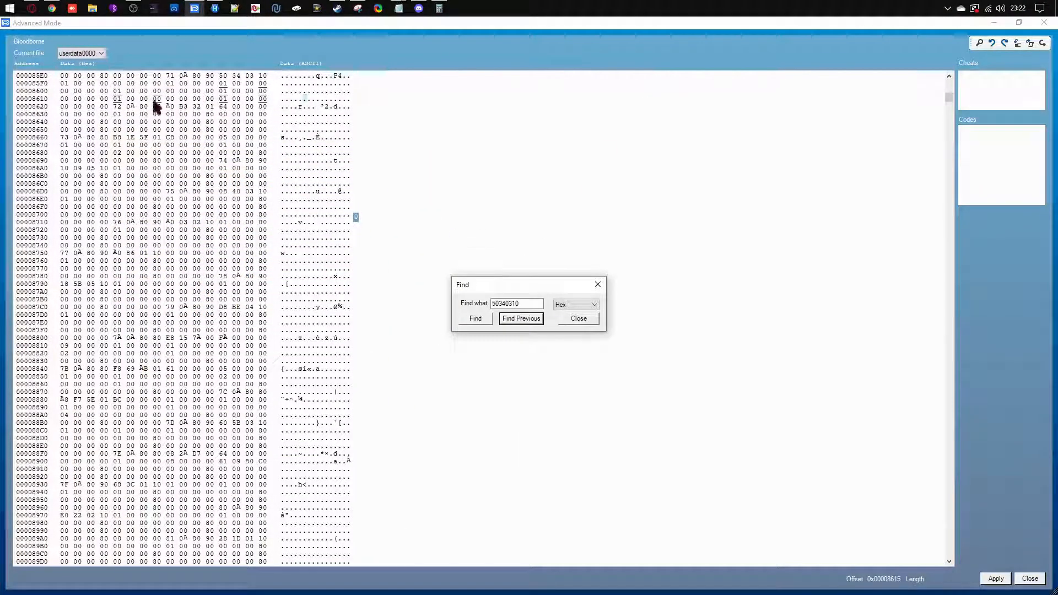
# Set the gem shape bytes at offsets 000085FC, 00008604, 0000860C, 00008614 and 0000861C to 3F for the droplet shape
pyautogui.click(222, 83)
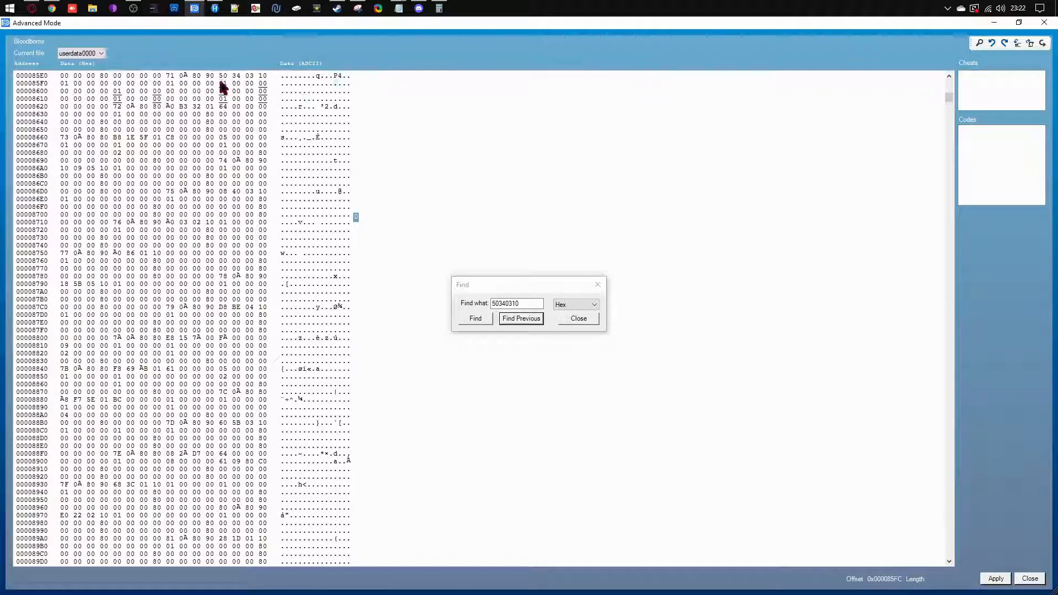
pyautogui.click(223, 91)
pyautogui.write('3F')
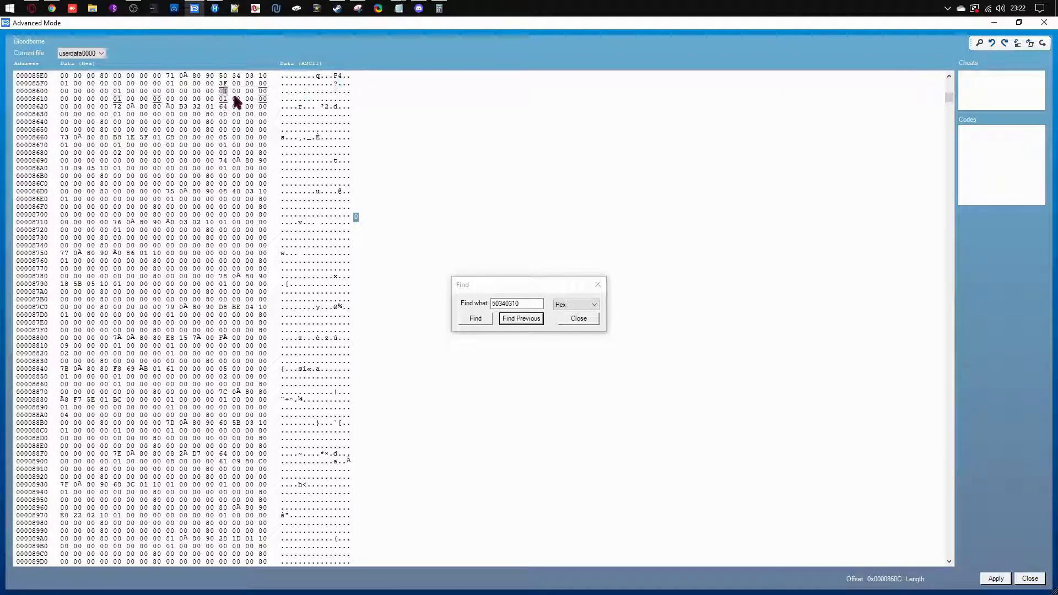
pyautogui.click(116, 91)
pyautogui.write('3F')
pyautogui.click(117, 99)
pyautogui.write('3F')
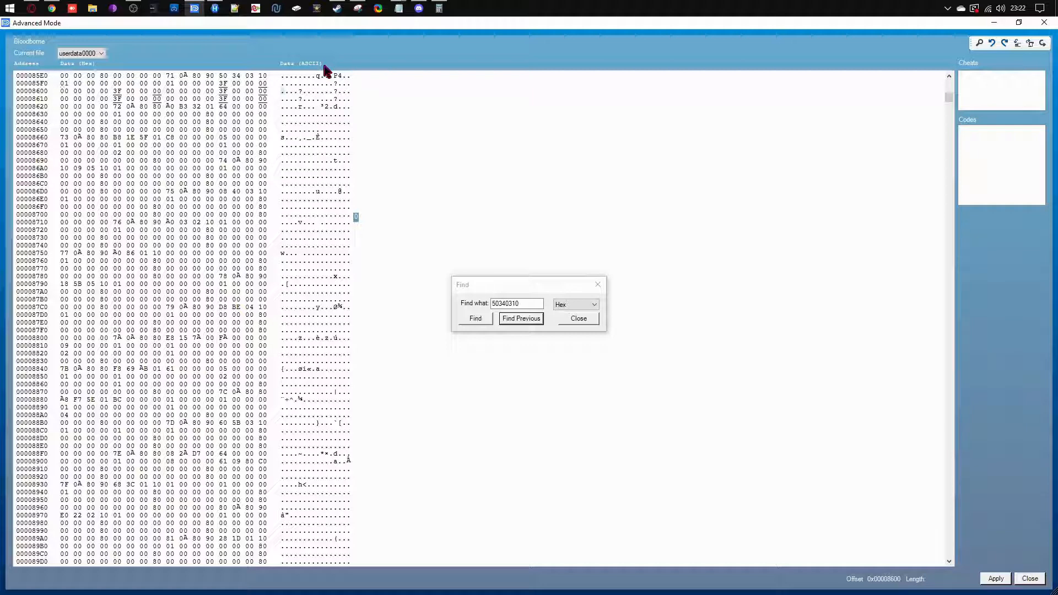
# Restore the Advanced Mode window to its smaller size and remove the F4 86 02 00 line and the blank line below it from the Notepad note
pyautogui.click(1019, 23)
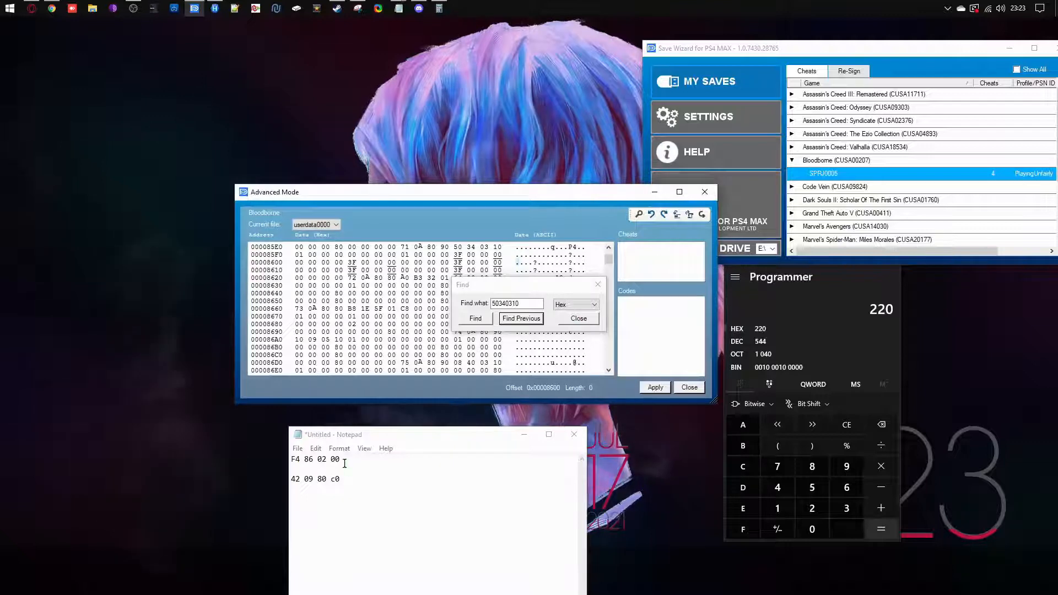
pyautogui.moveTo(345, 461); pyautogui.dragTo(191, 437)
pyautogui.press('Delete')
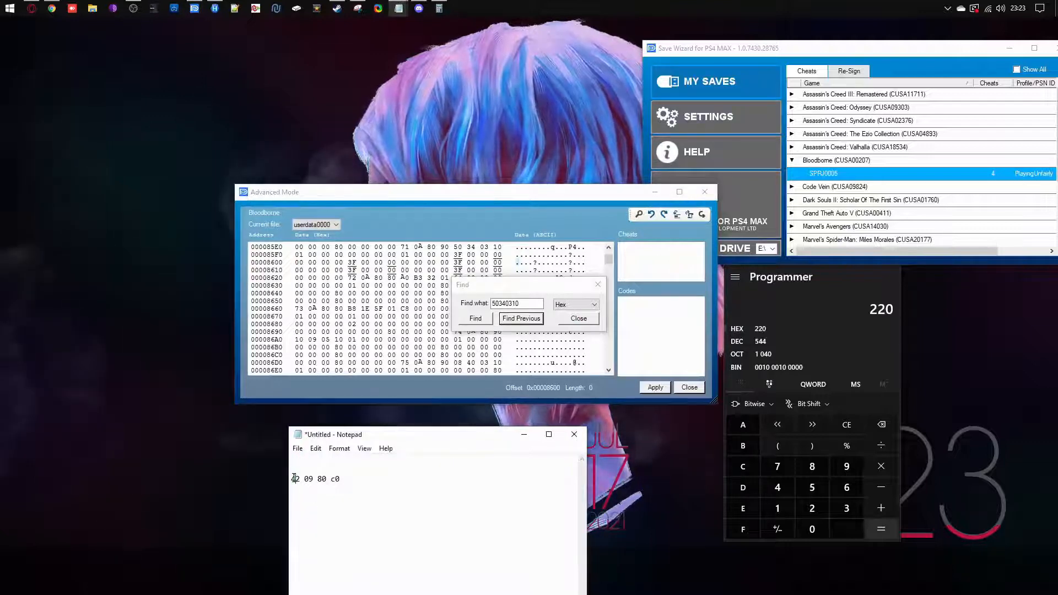
pyautogui.press('Delete')
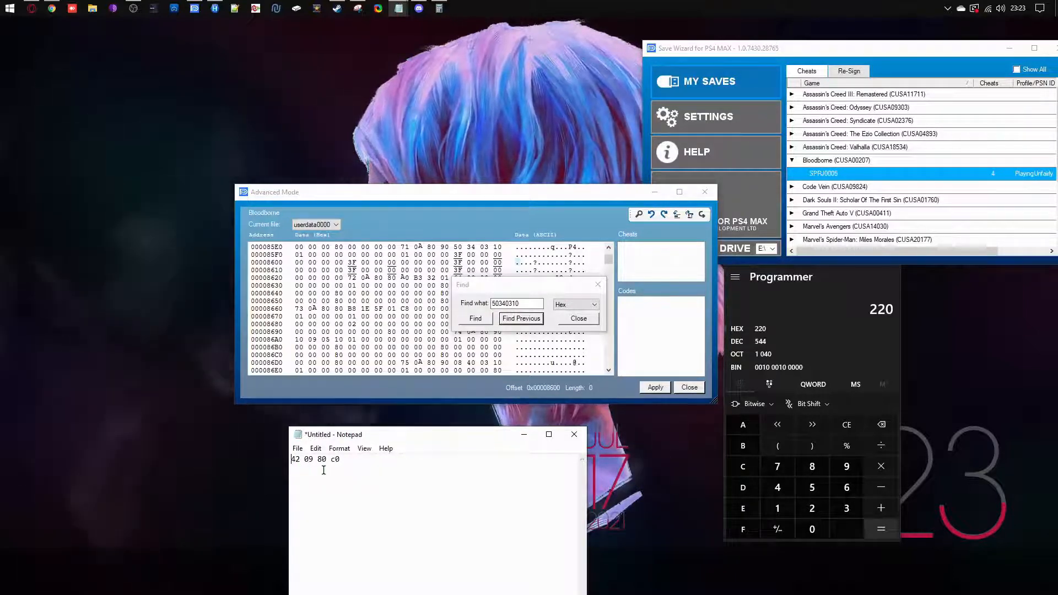
pyautogui.click(495, 255)
pyautogui.write('00')
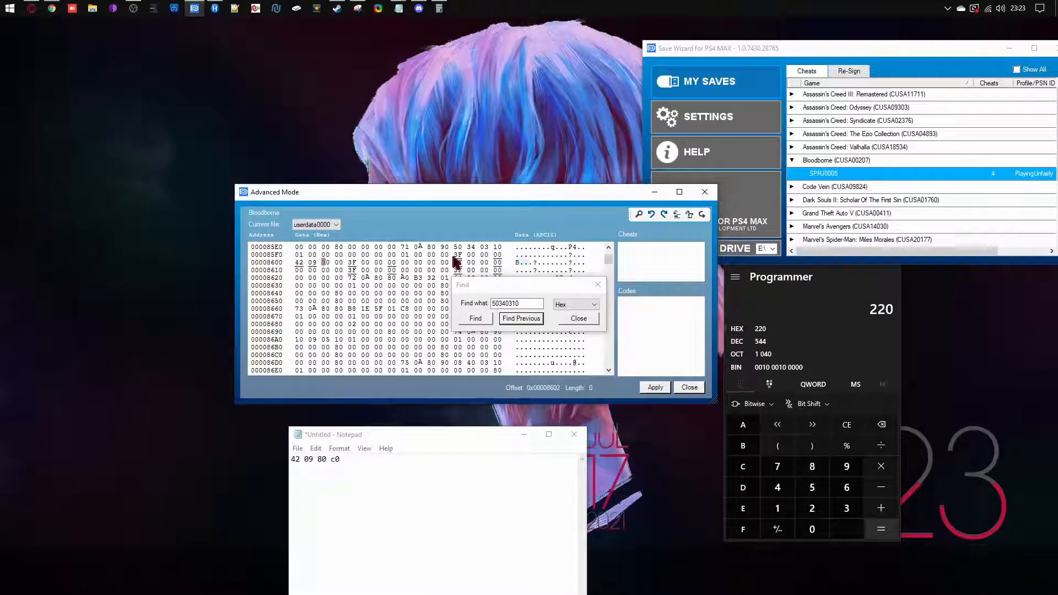
pyautogui.write('80c0')
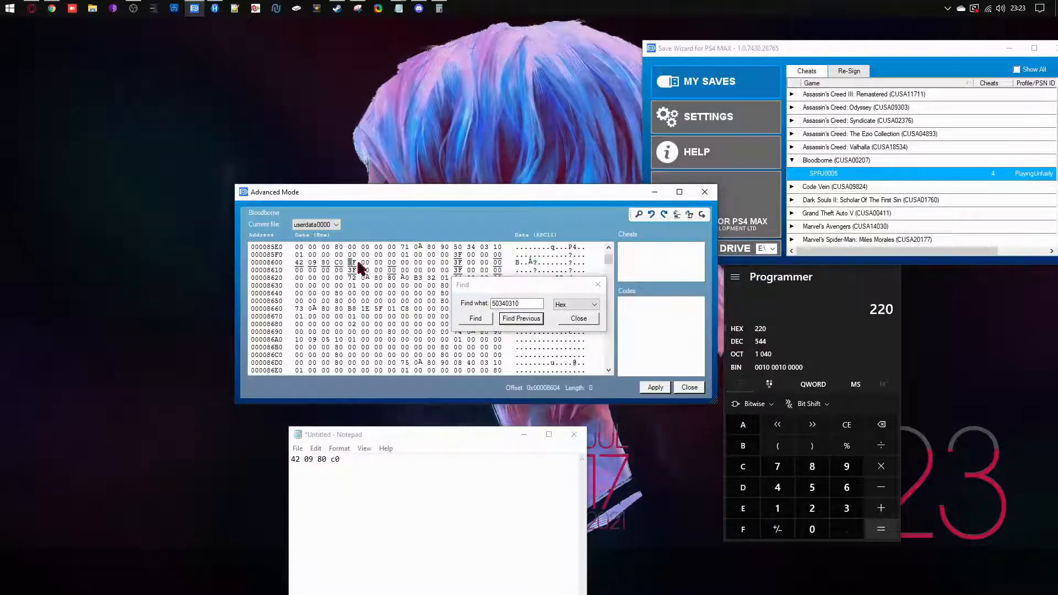
pyautogui.write('01')
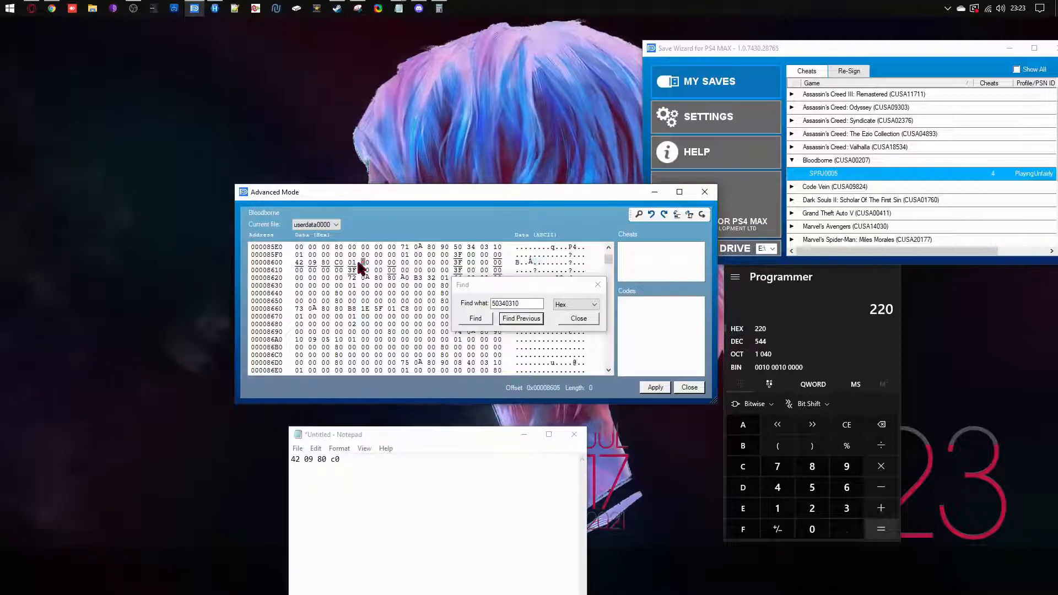
pyautogui.write('0000')
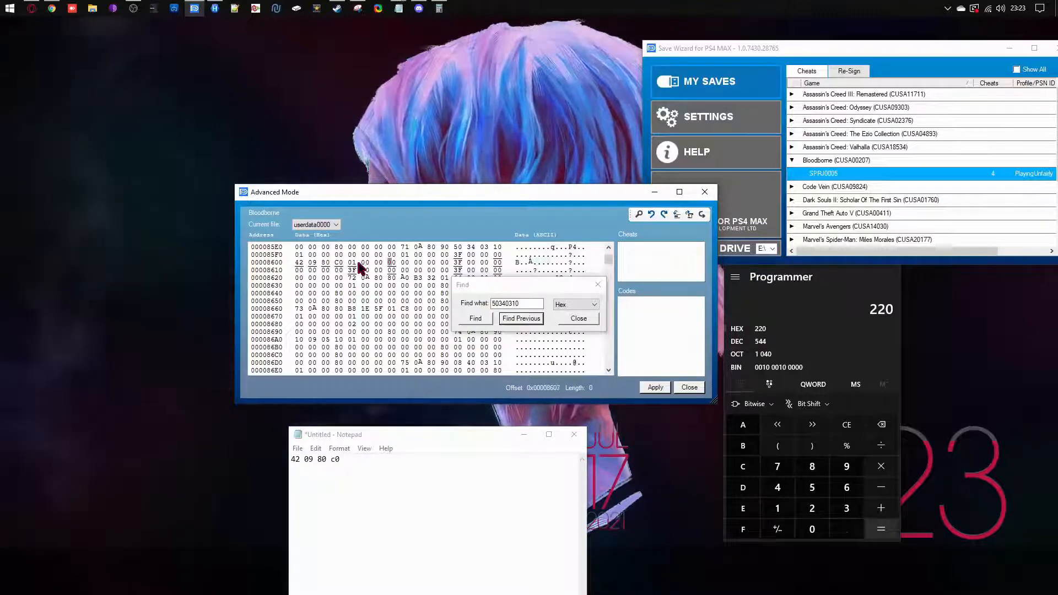
pyautogui.write('8')
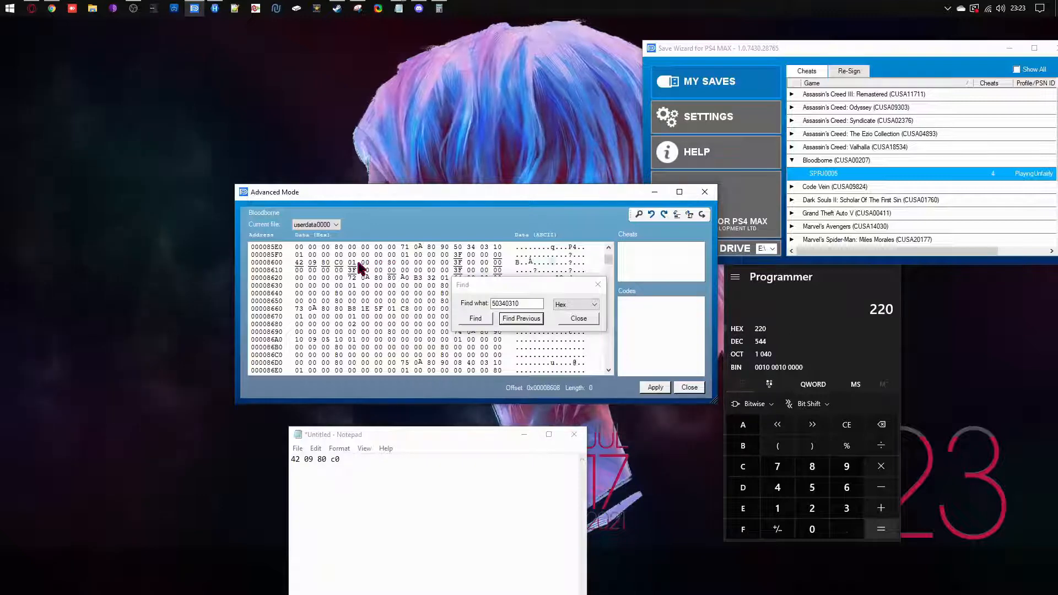
pyautogui.write('0')
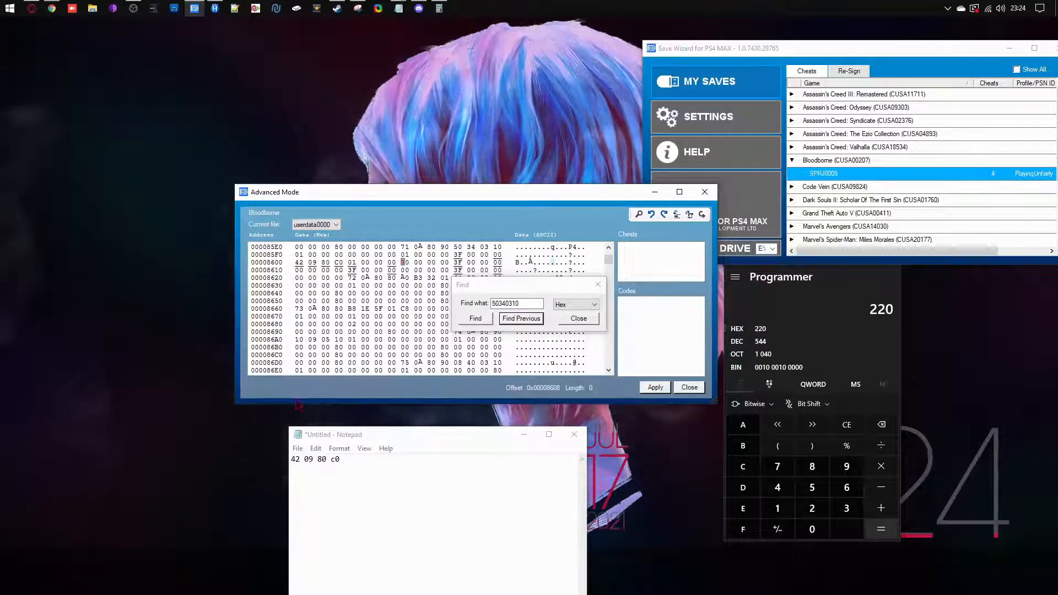
pyautogui.write('43')
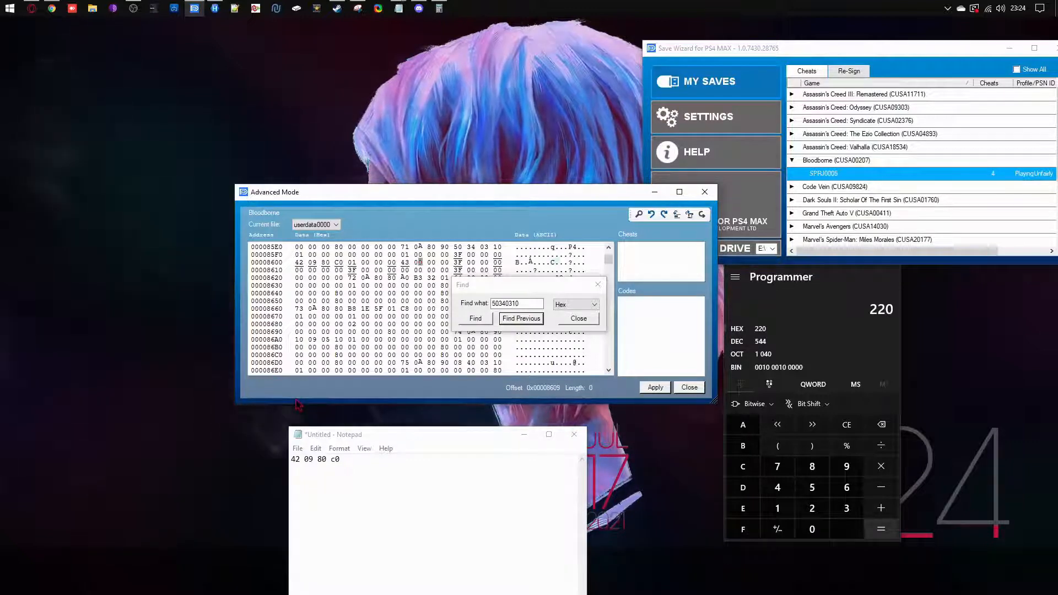
pyautogui.write('0980c0')
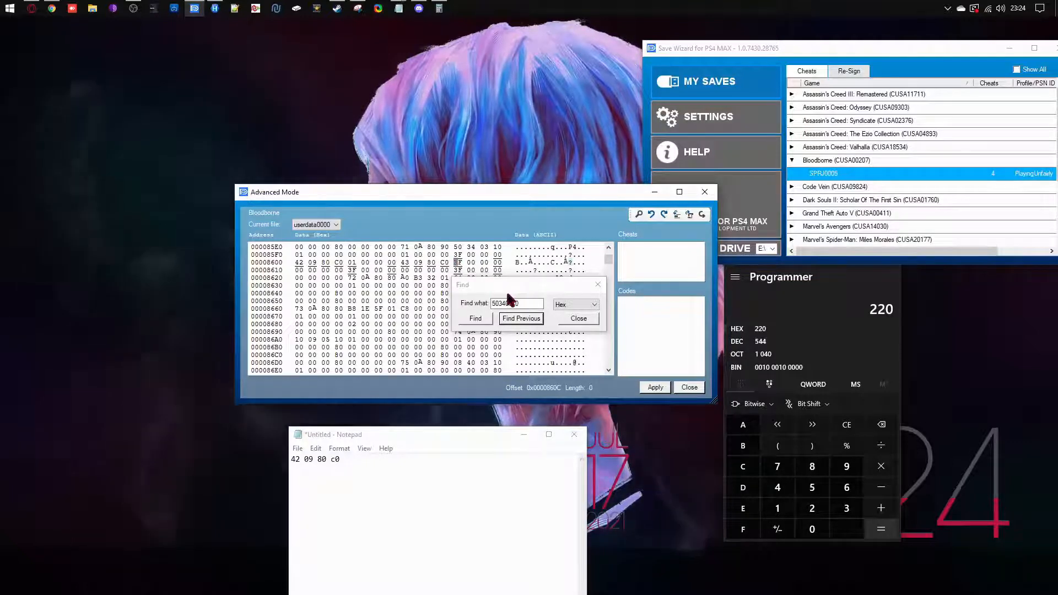
pyautogui.click(579, 319)
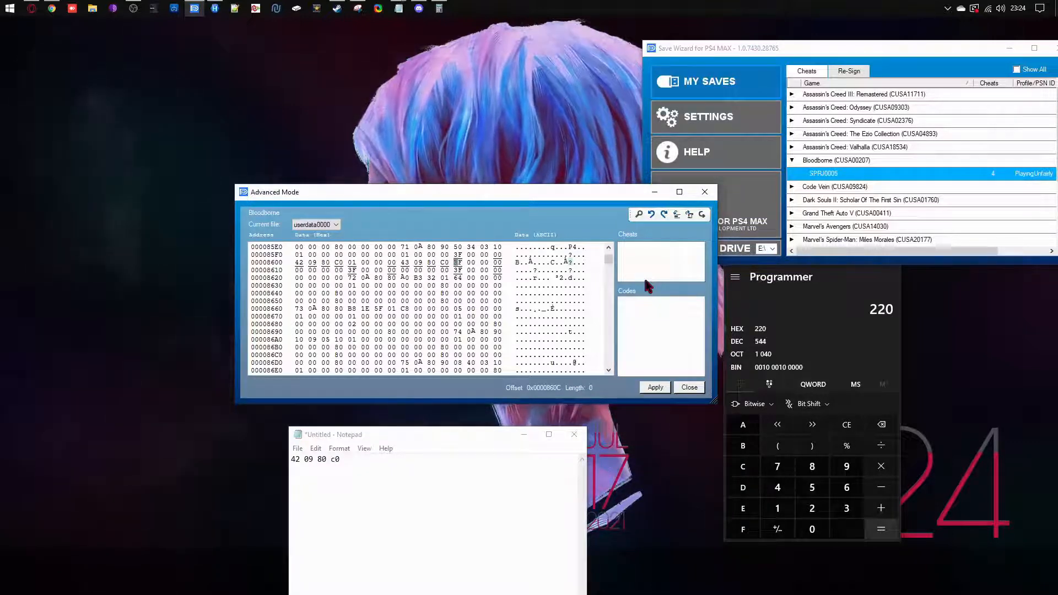
# Copy the Crown of Illusions ID 90D00310 from the armor list in the Gems, Rune and Armor HEX ID's thread
pyautogui.click(32, 9)
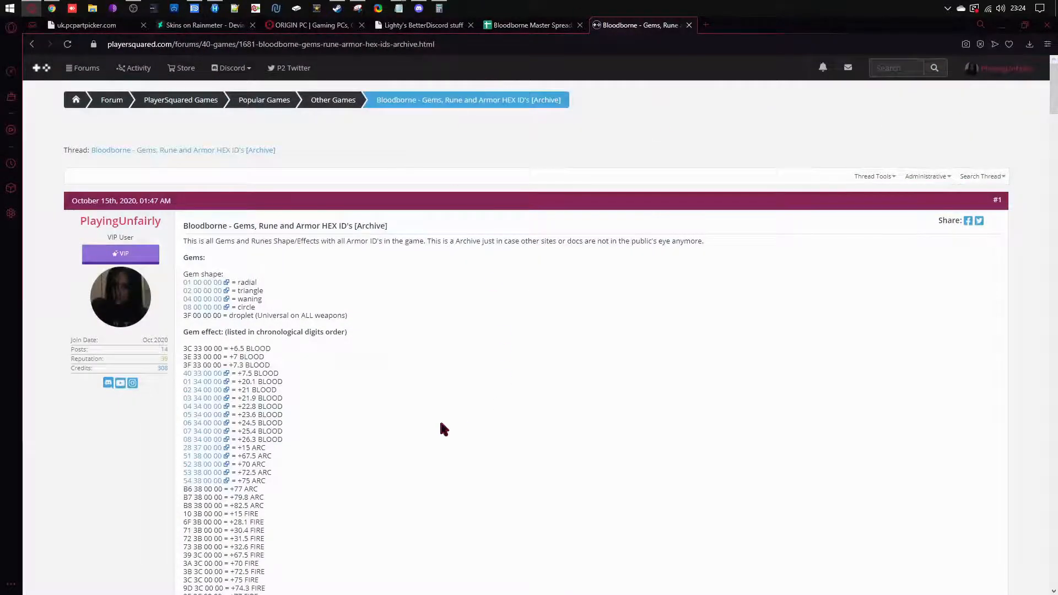
pyautogui.scroll(-20, 303, 402)
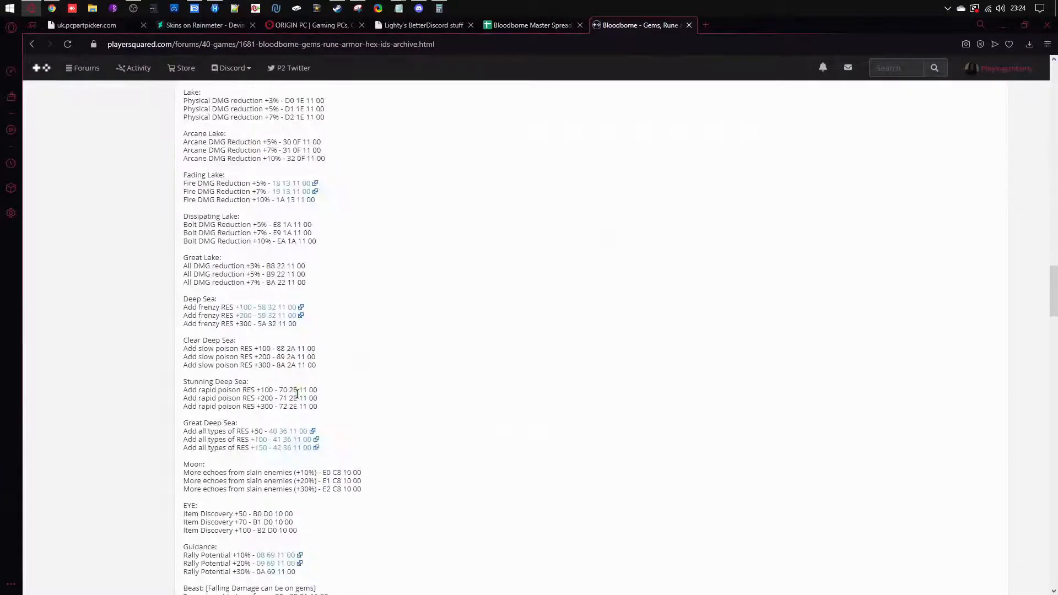
pyautogui.scroll(-20, 297, 393)
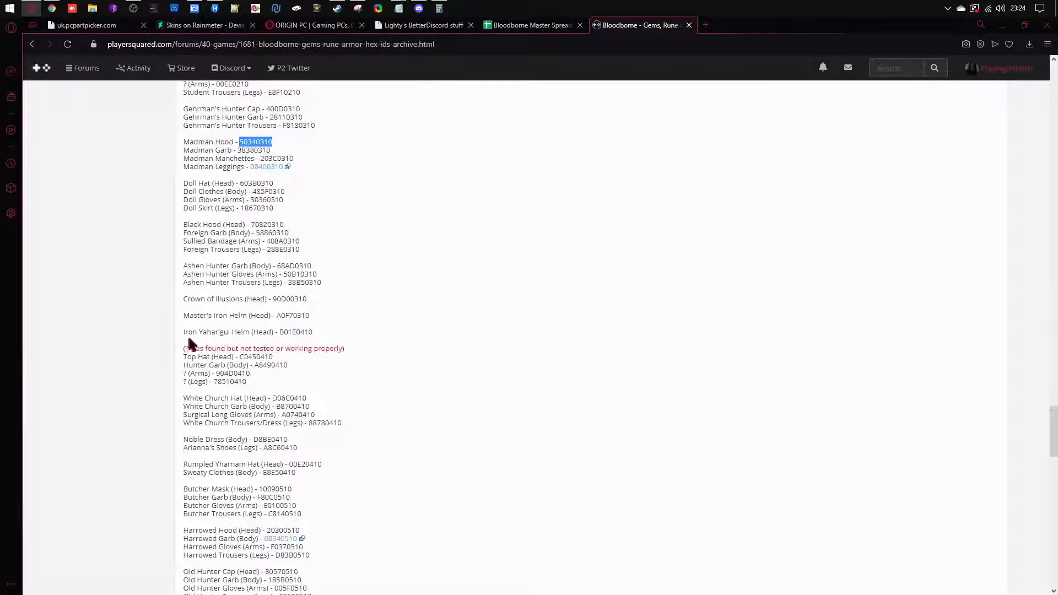
pyautogui.scroll(-3, 224, 297)
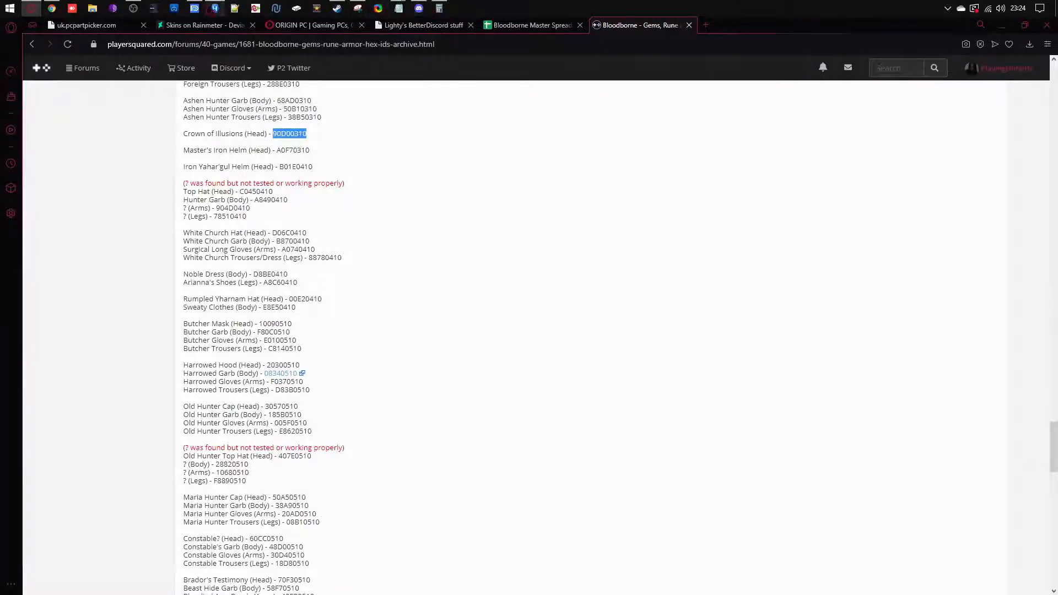
# Return to the hex editor, search for the hex value 90D00310, and stop at the match at offset 00007F5C
pyautogui.hotkey('alt', 'Tab')
pyautogui.click(639, 215)
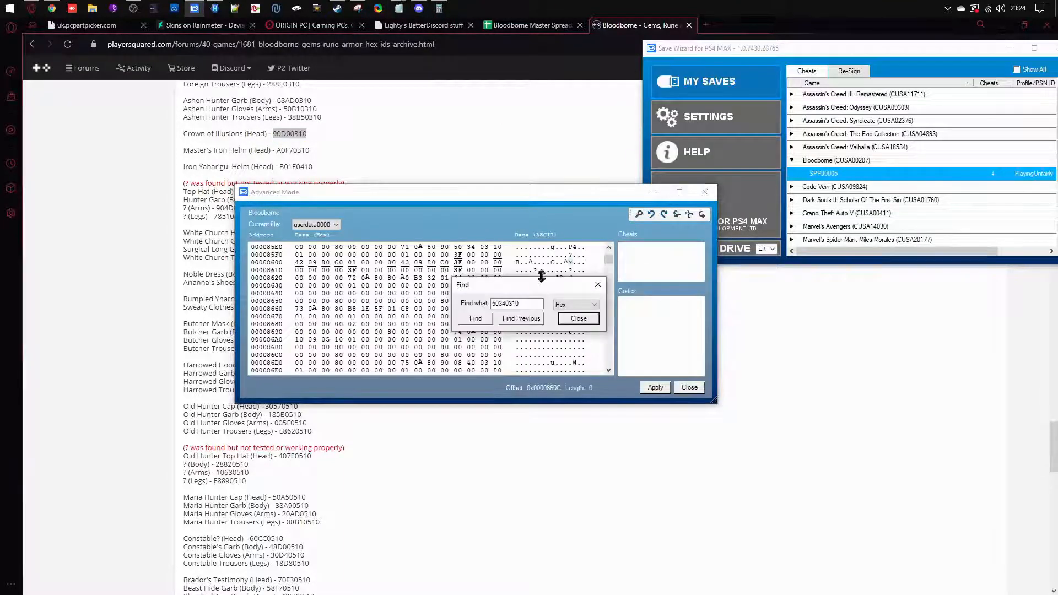
pyautogui.click(484, 319)
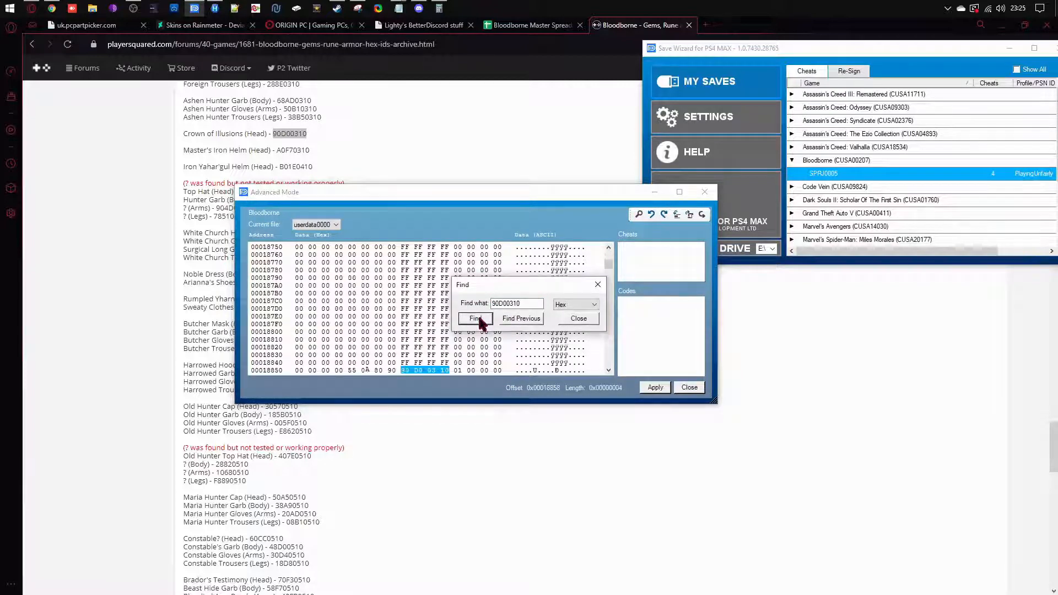
pyautogui.click(530, 319)
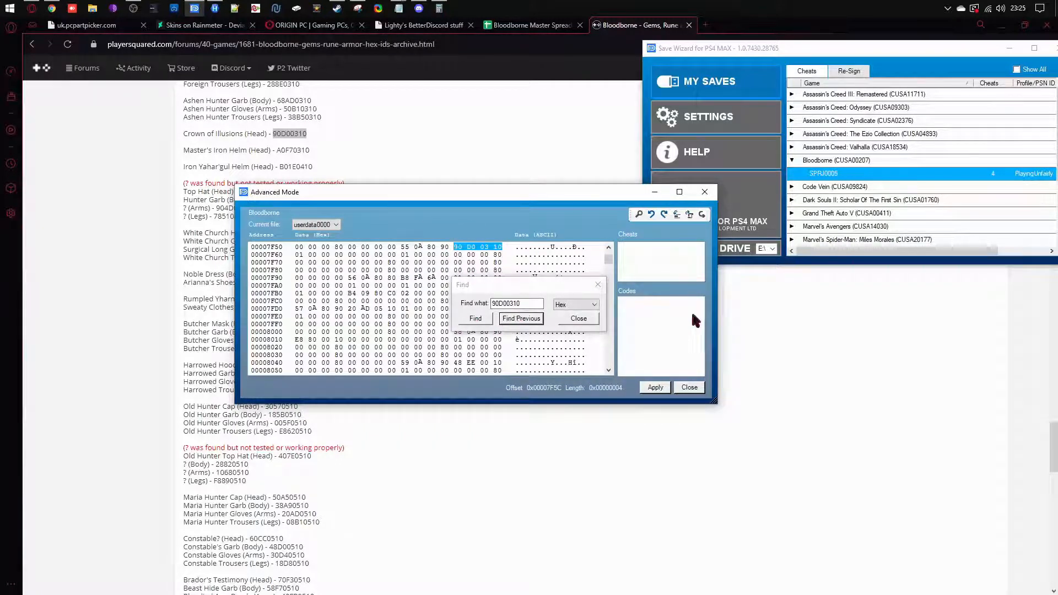
pyautogui.click(504, 288)
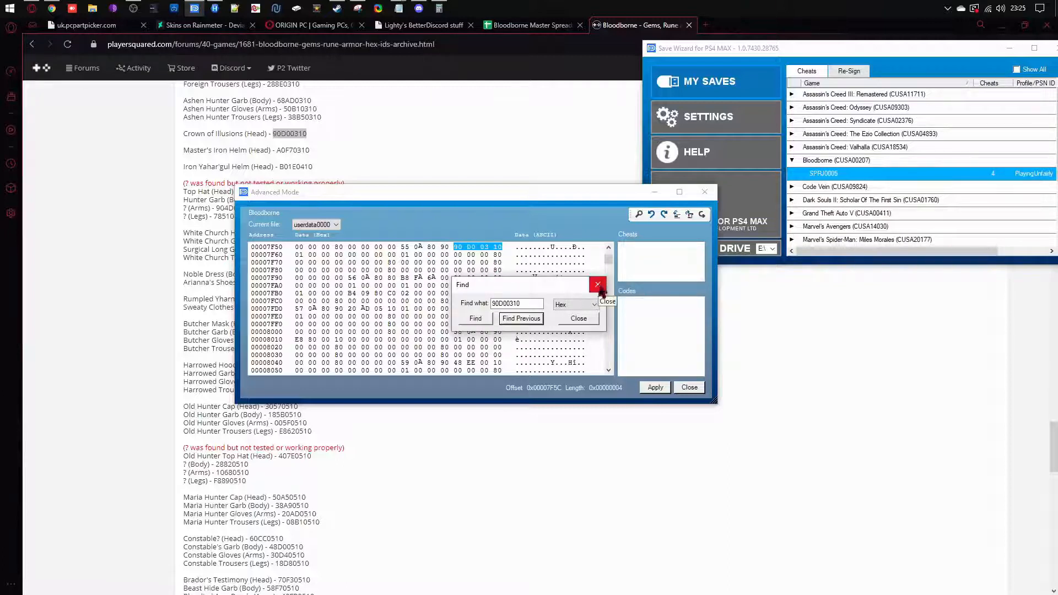
pyautogui.click(475, 324)
pyautogui.click(509, 324)
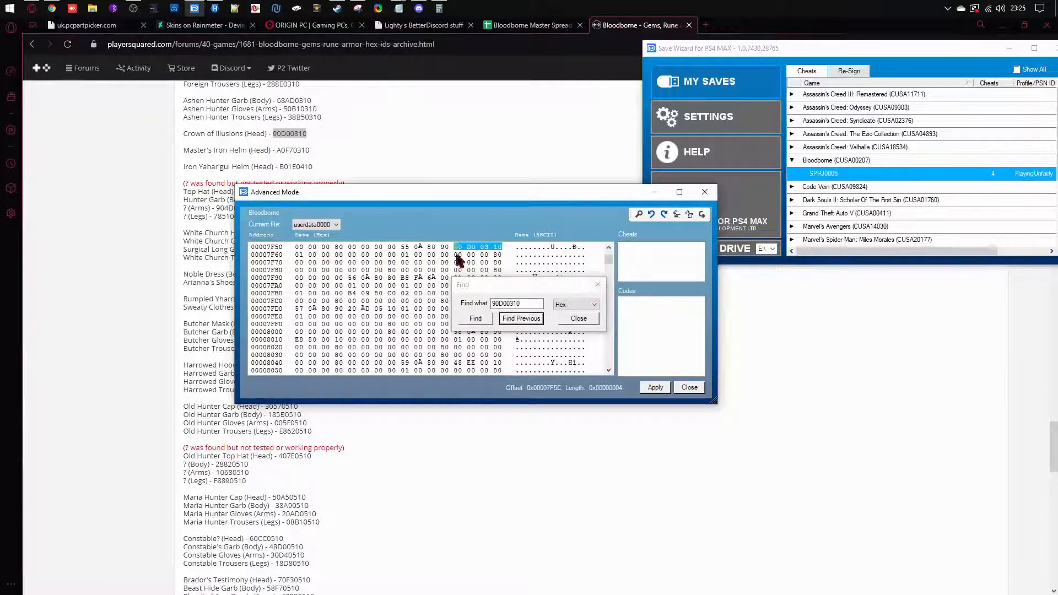
# Restore the thread's browser window to a smaller size and add the ID 90D00310 below the 42 09 80 c0 line in Notepad
pyautogui.click(132, 298)
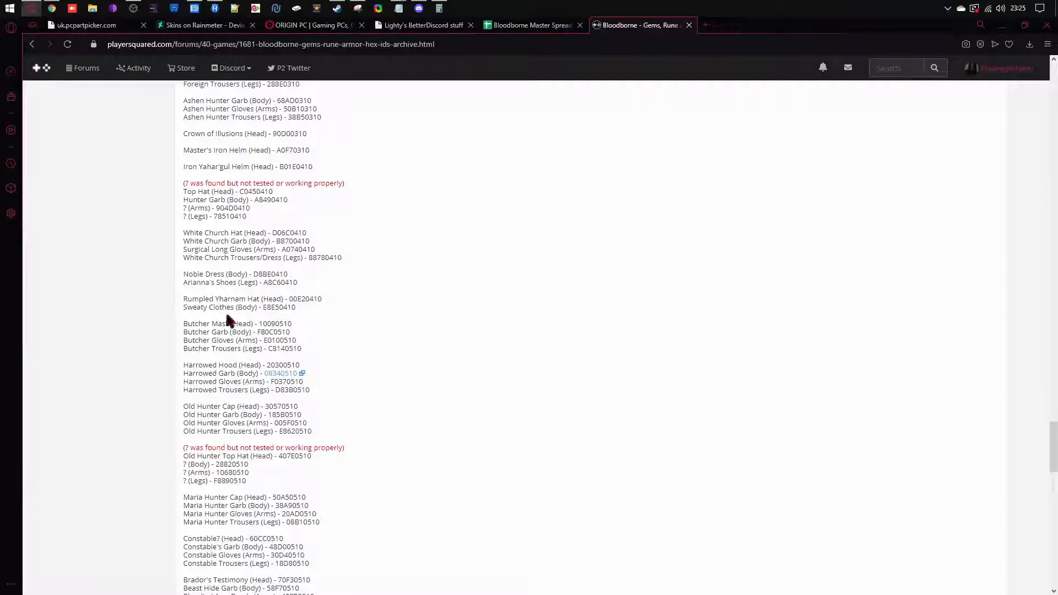
pyautogui.click(1024, 25)
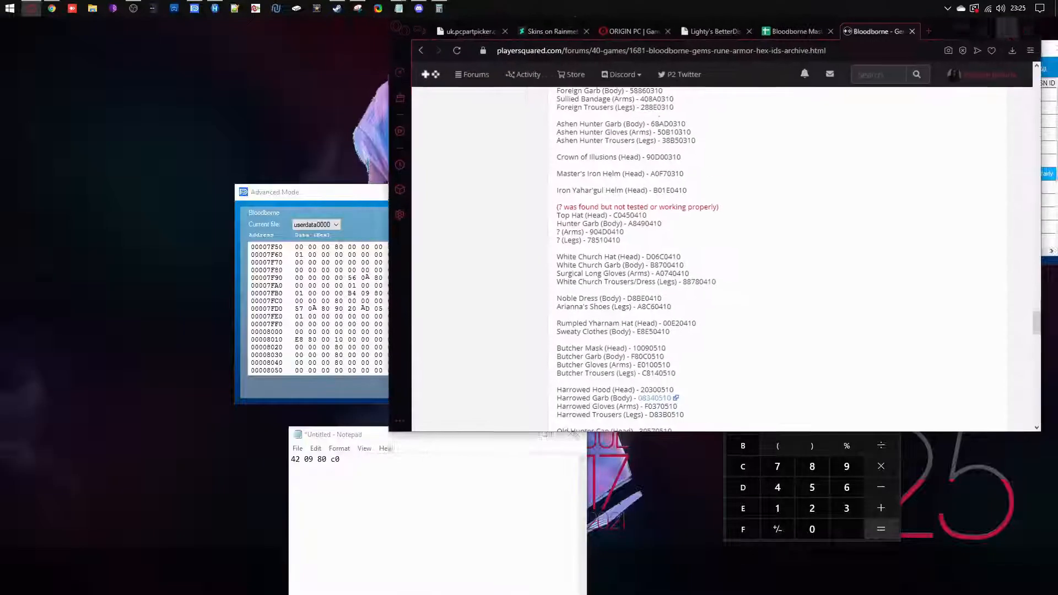
pyautogui.click(411, 477)
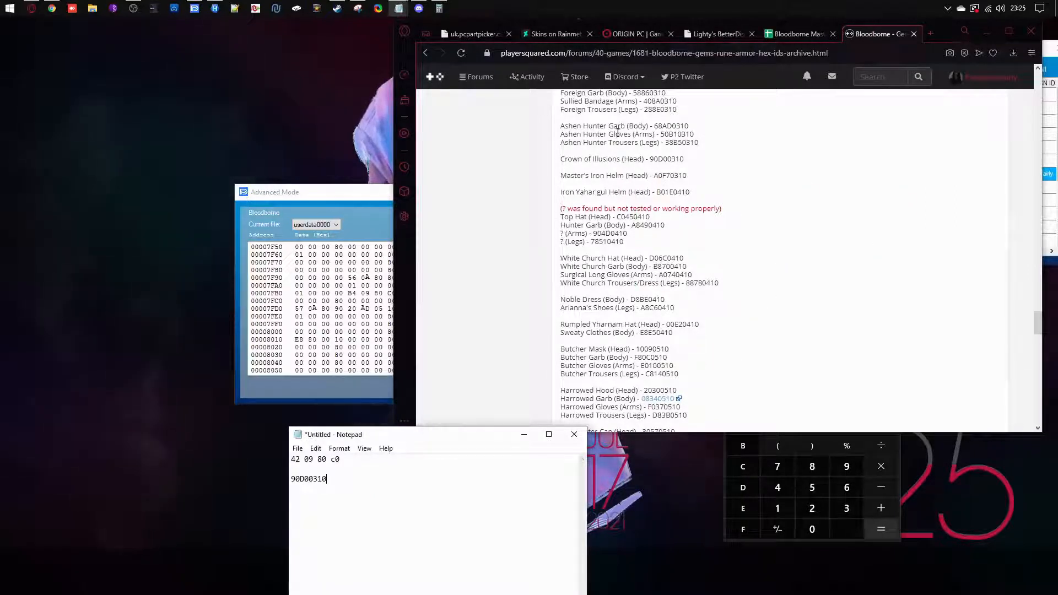
# Copy the normal Annalise head ID 905F0110 from the thread's unused armor list and add it below 90D00310 in Notepad
pyautogui.scroll(-15, 611, 169)
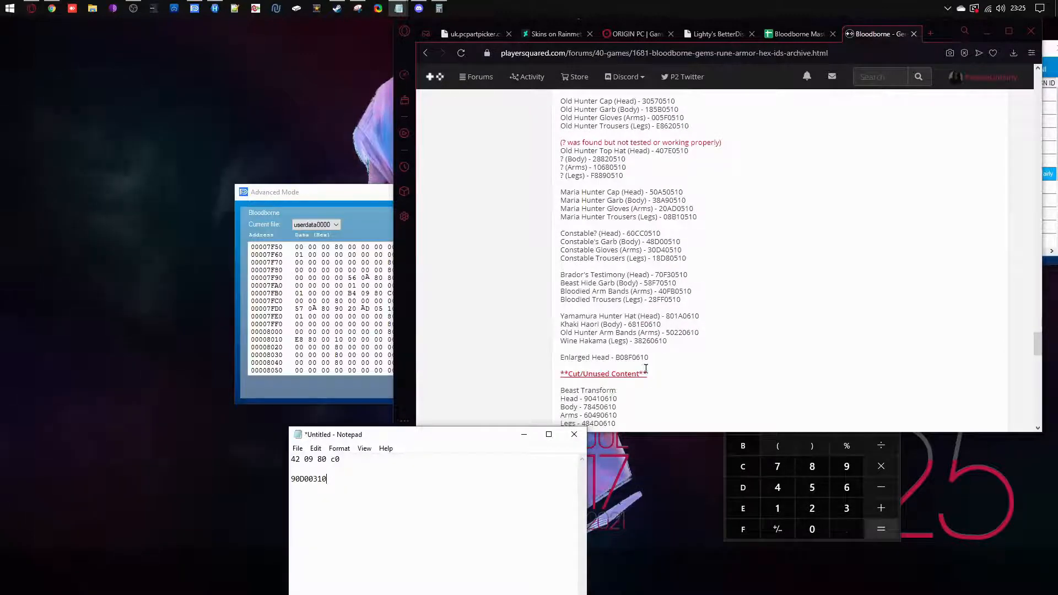
pyautogui.scroll(-8, 633, 279)
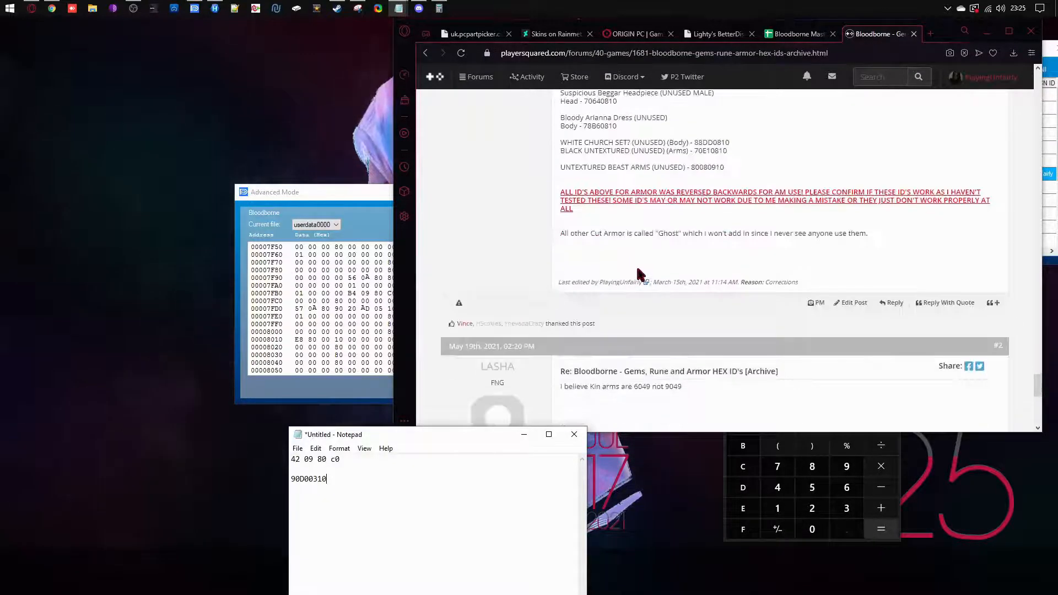
pyautogui.scroll(2, 636, 278)
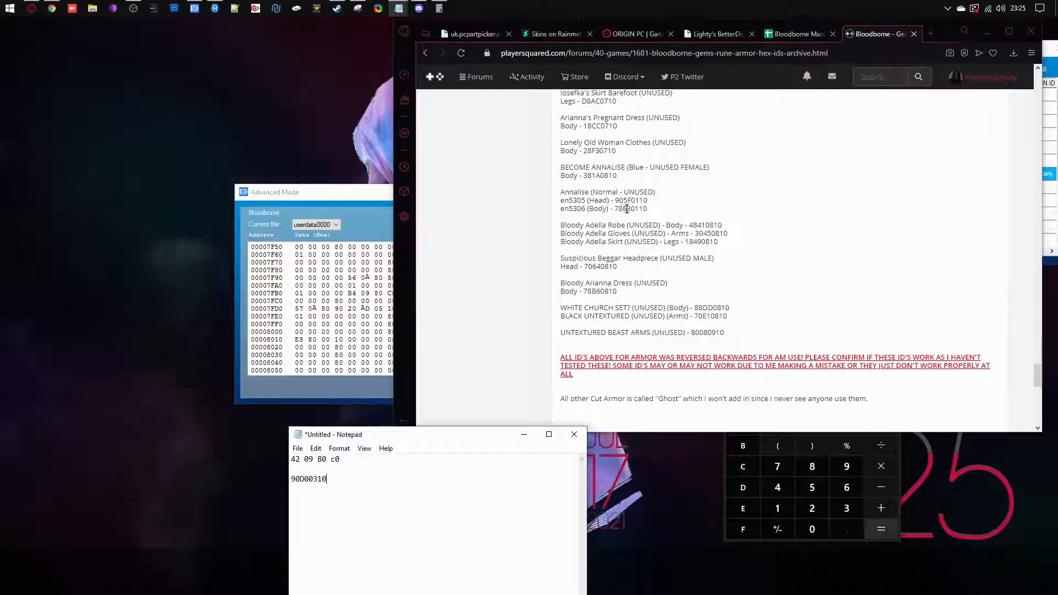
pyautogui.moveTo(616, 201); pyautogui.dragTo(647, 200)
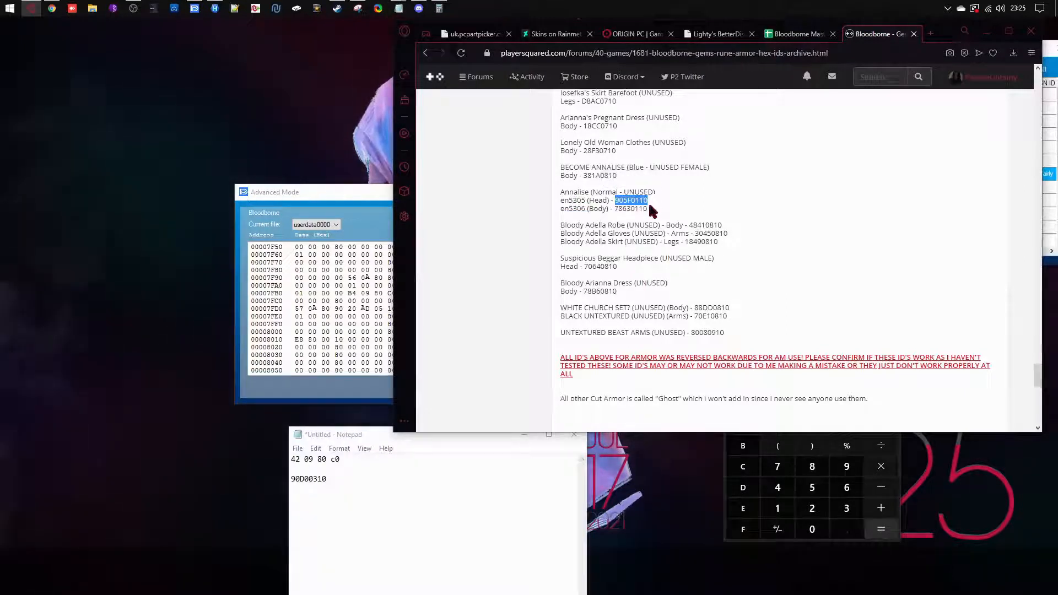
pyautogui.hotkey('ctrl', 'c')
pyautogui.click(366, 494)
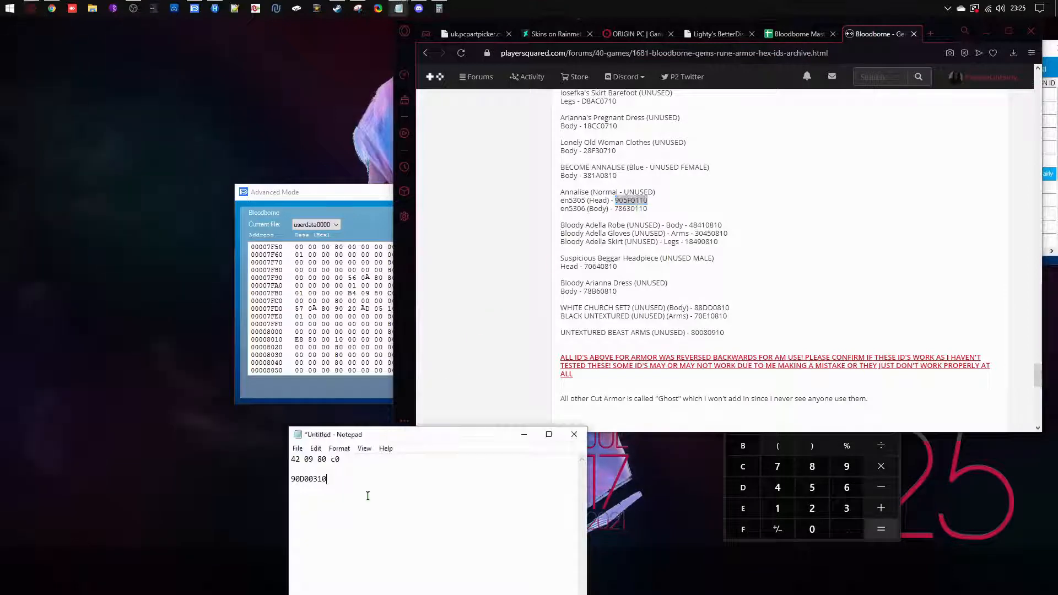
pyautogui.hotkey('ctrl', 'v')
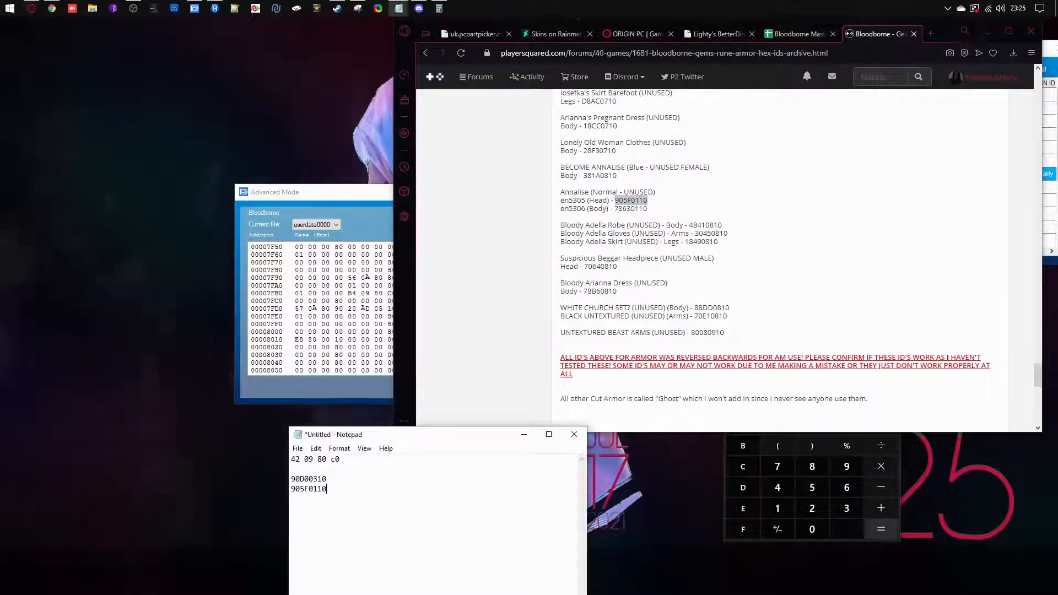
# Return to the hex editor and overwrite the Crown of Illusions ID at offset 00007F5C with 90 5F 01 10
pyautogui.click(986, 34)
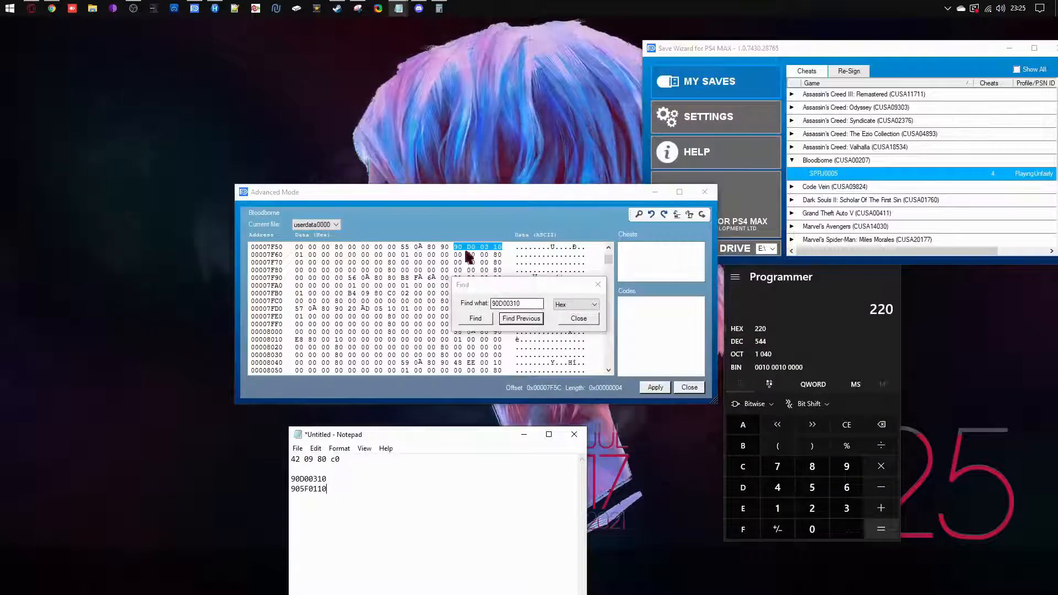
pyautogui.click(459, 267)
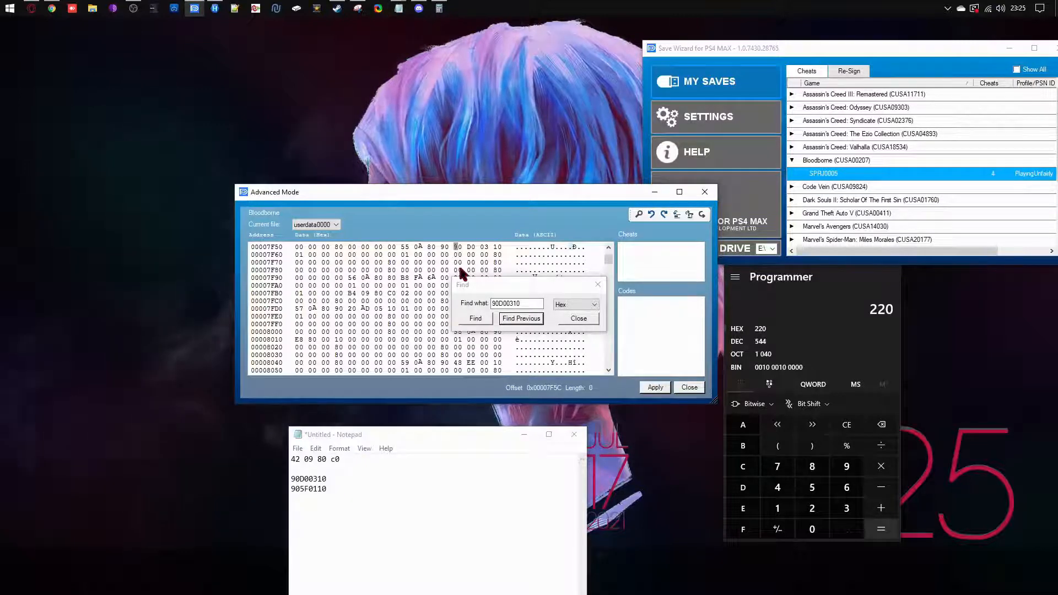
pyautogui.write('5f')
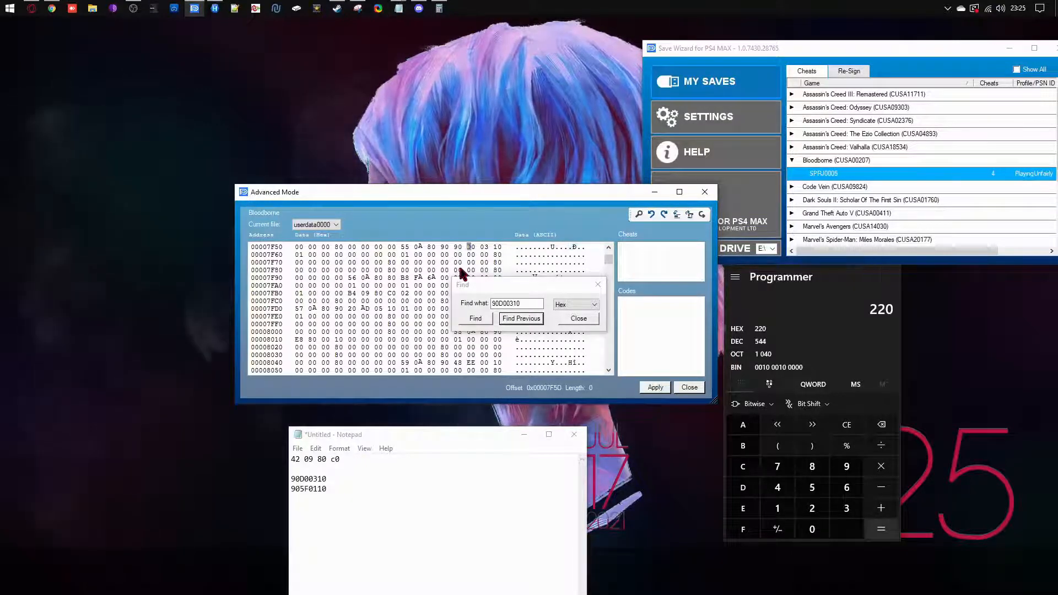
pyautogui.write('0110')
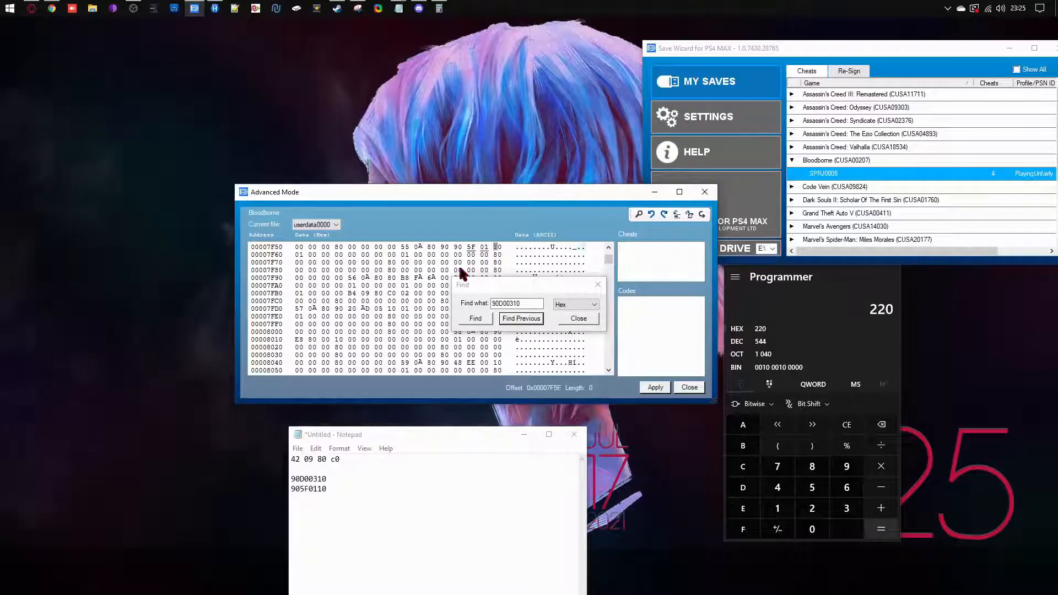
# Find the next match of 90D00310, overwrite it at offset 00018858 with 90 5F 01 10, and close the Find window
pyautogui.click(474, 319)
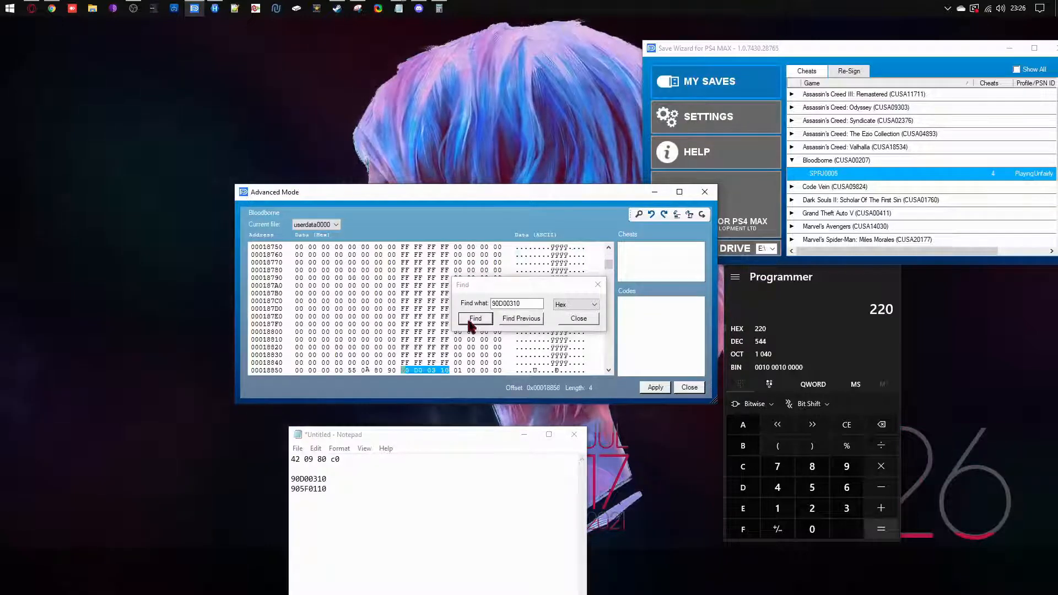
pyautogui.write('90')
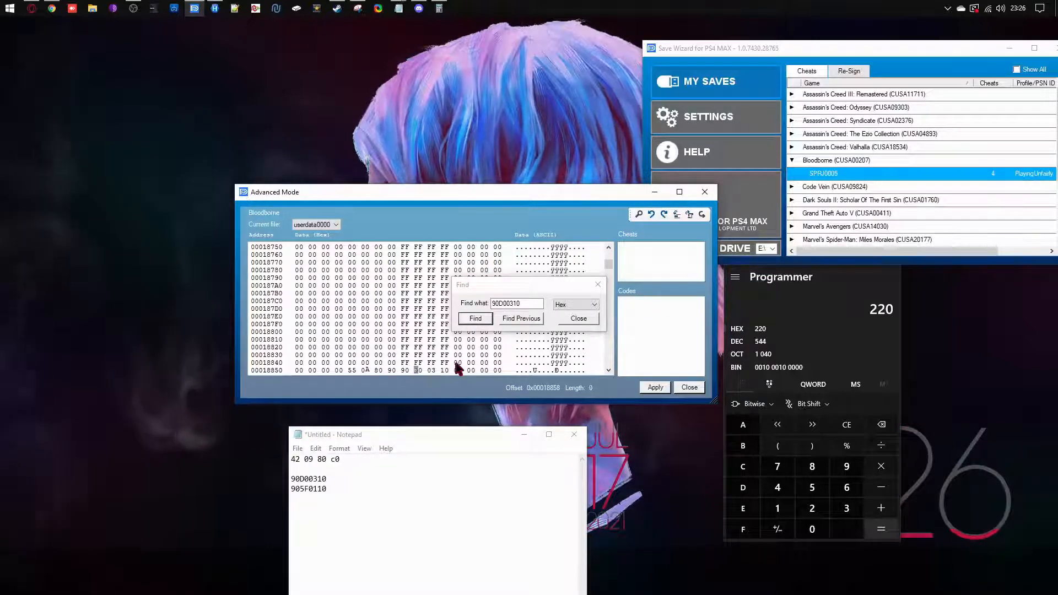
pyautogui.write('5F')
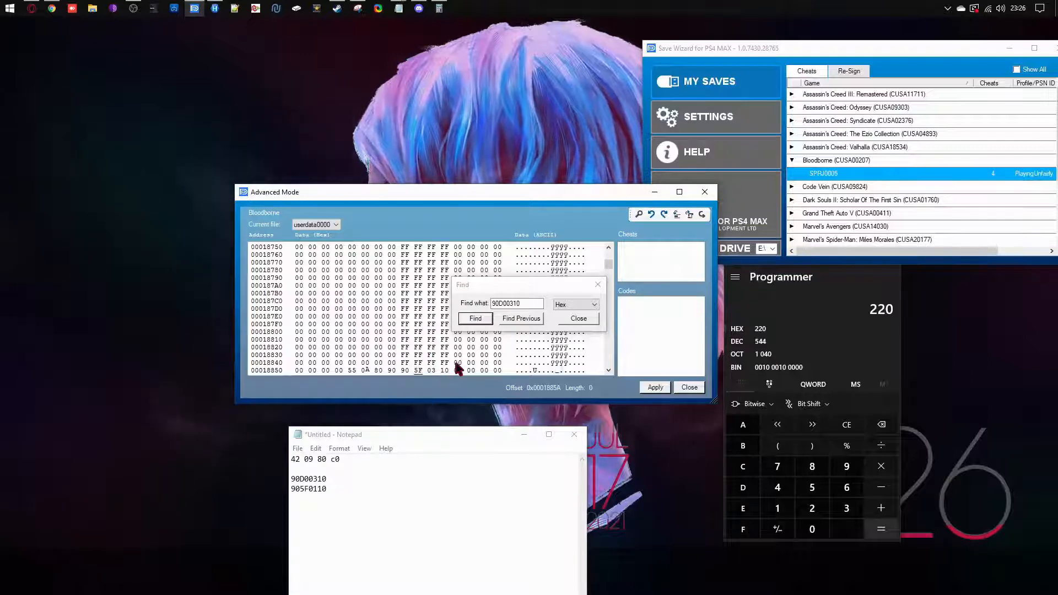
pyautogui.write('01')
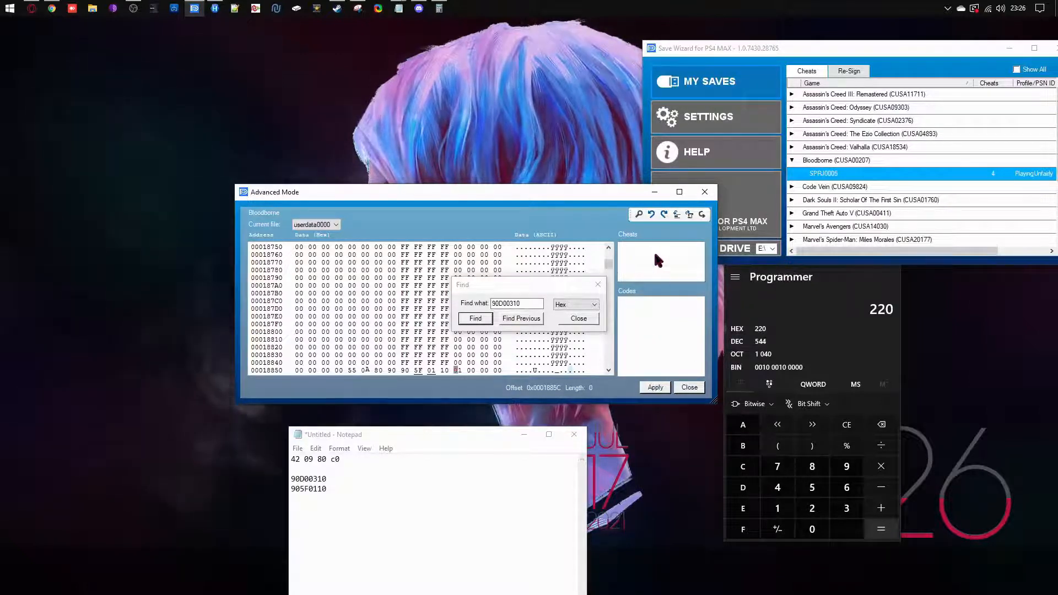
pyautogui.click(598, 284)
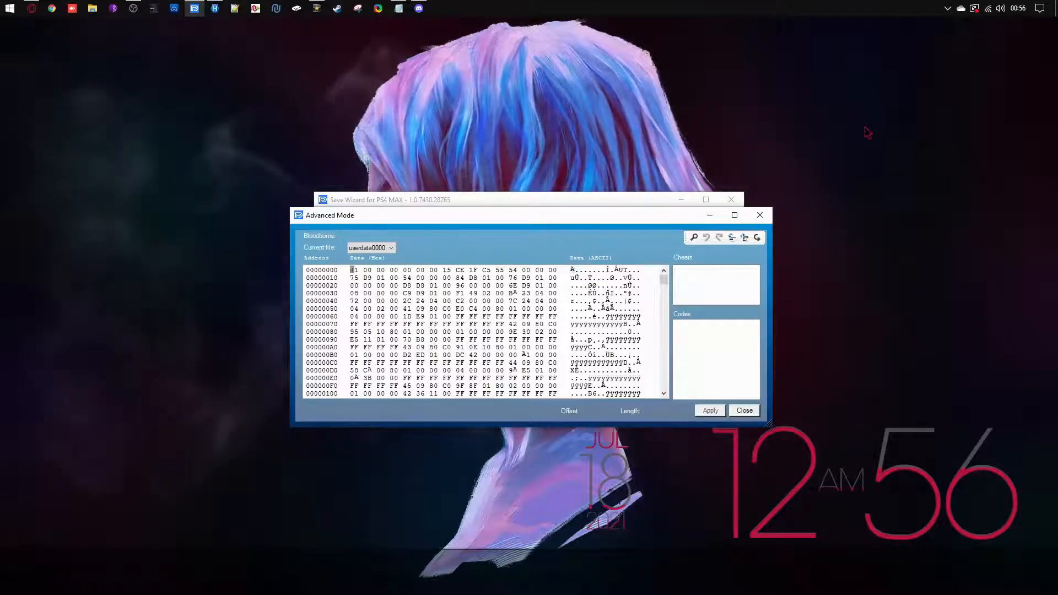
# Search the save data for the hex value 84030040 and stop at the match at offset 0000D01C
pyautogui.click(694, 238)
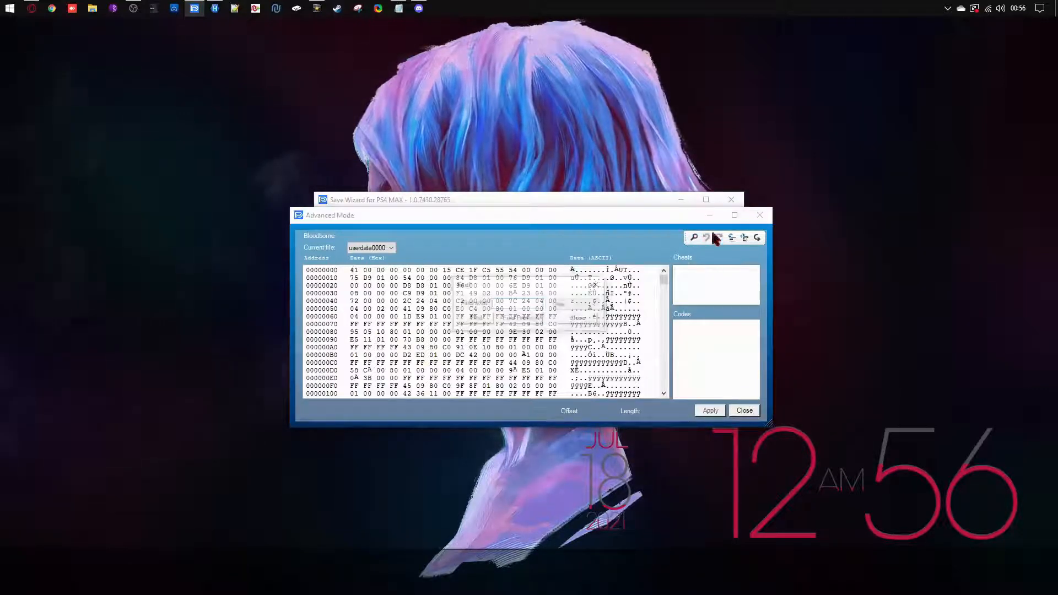
pyautogui.write('84')
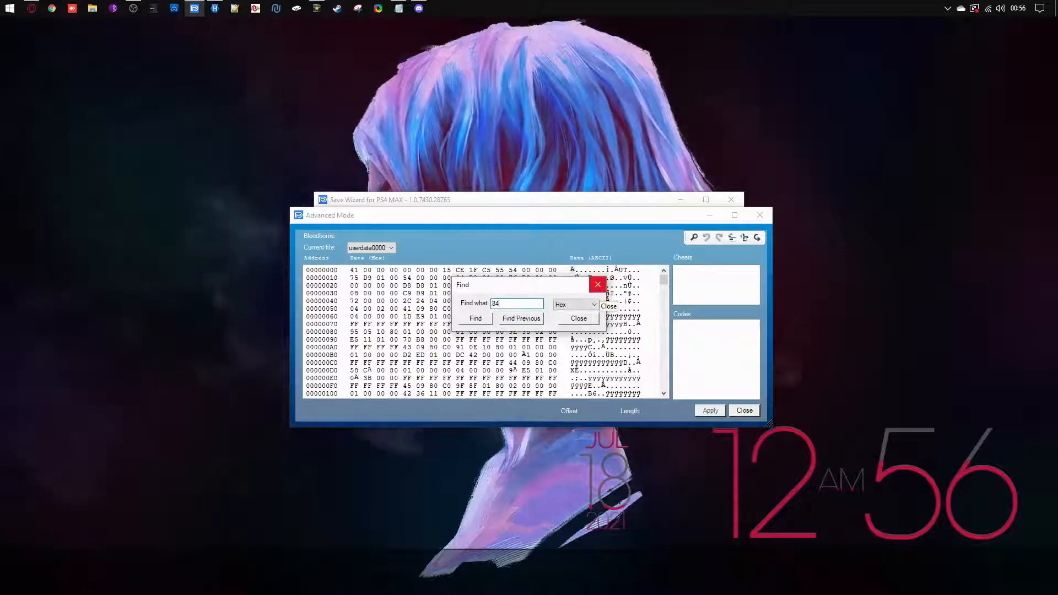
pyautogui.write('0')
pyautogui.write('3005')
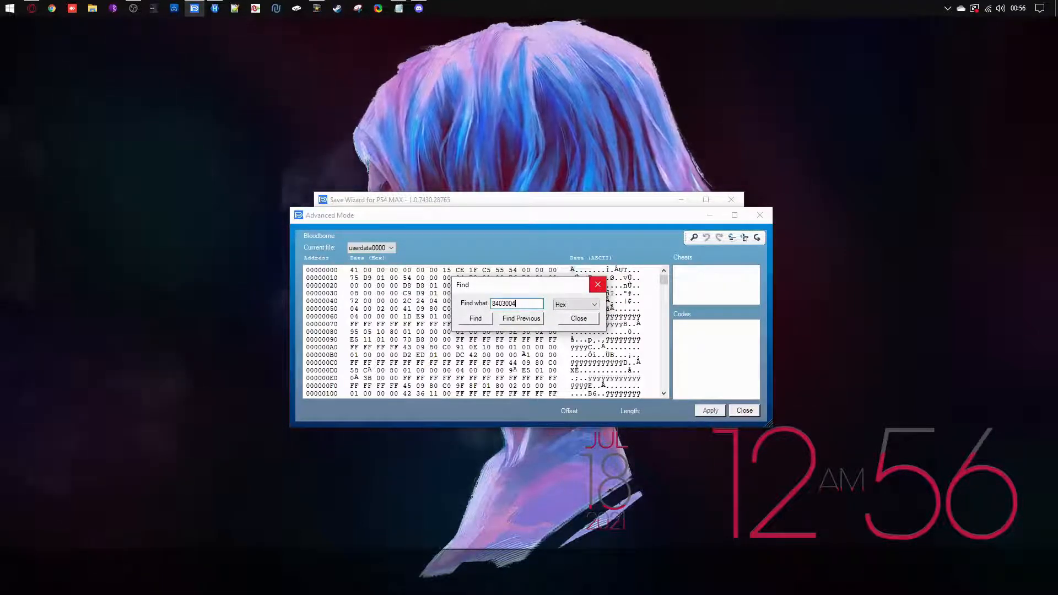
pyautogui.write('0')
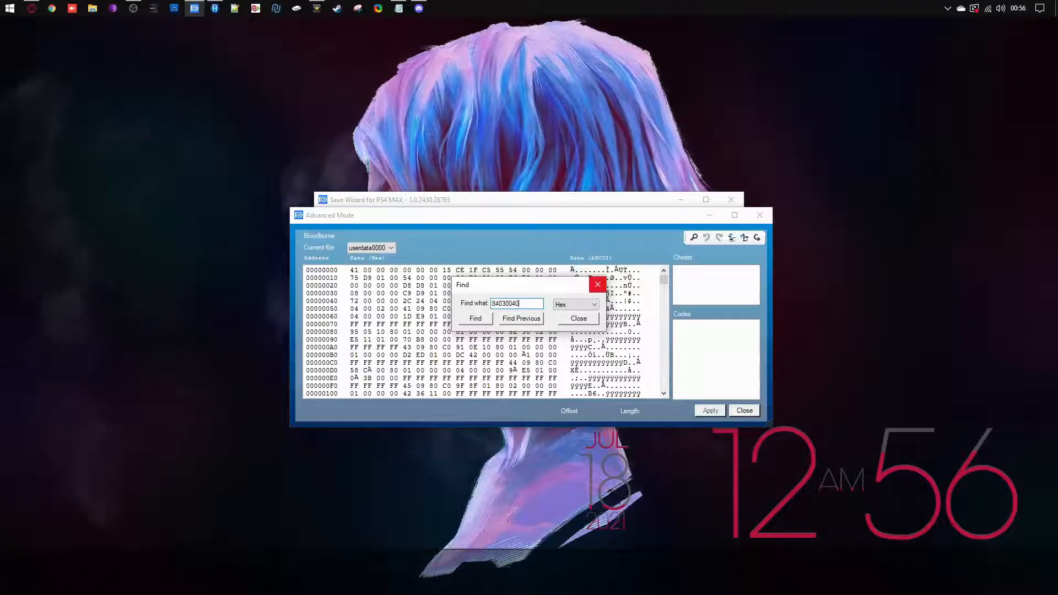
pyautogui.click(484, 320)
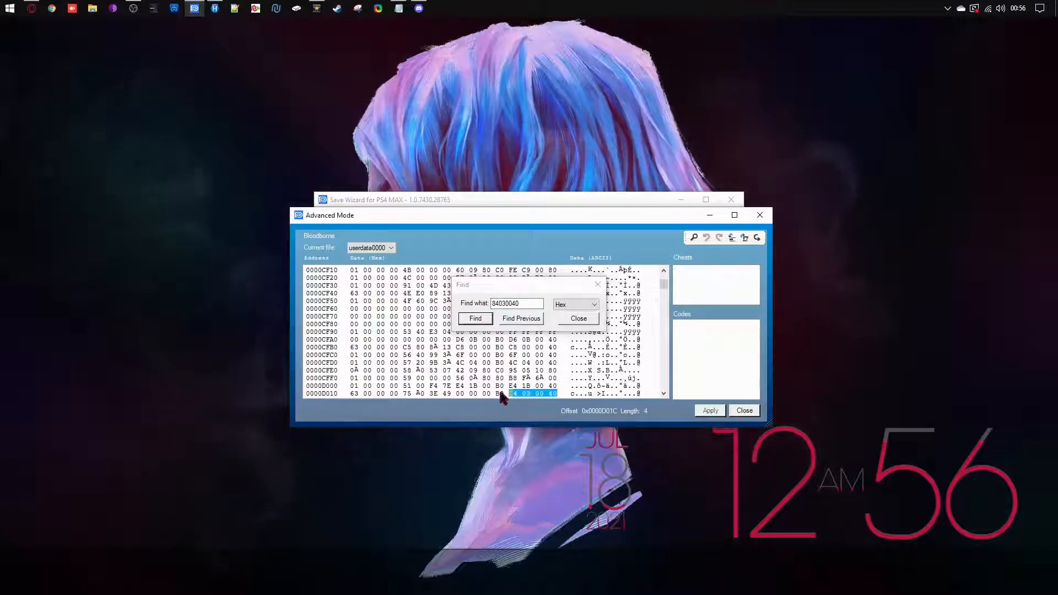
pyautogui.click(512, 319)
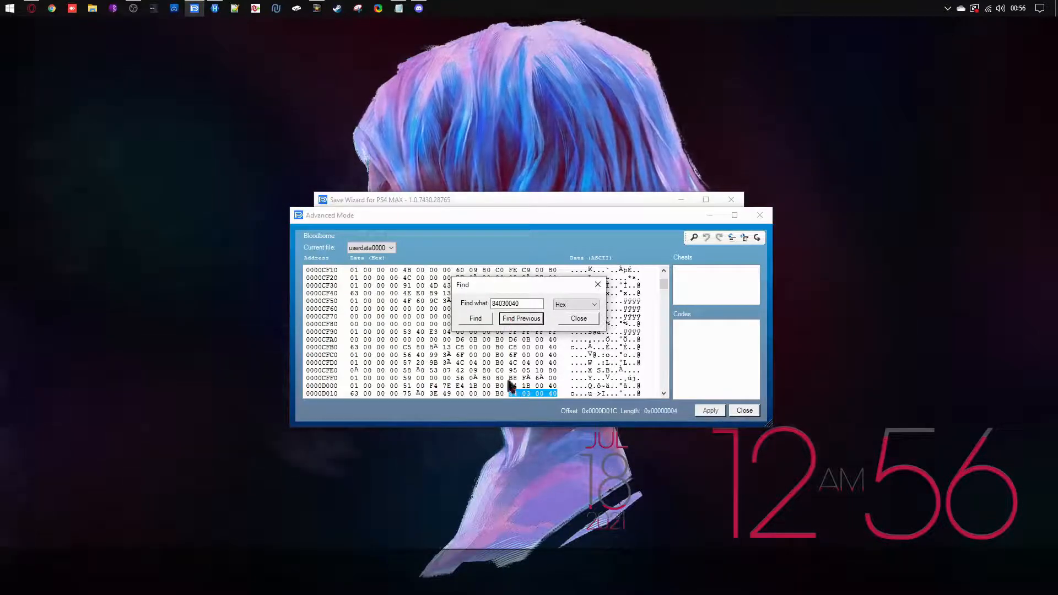
pyautogui.click(475, 319)
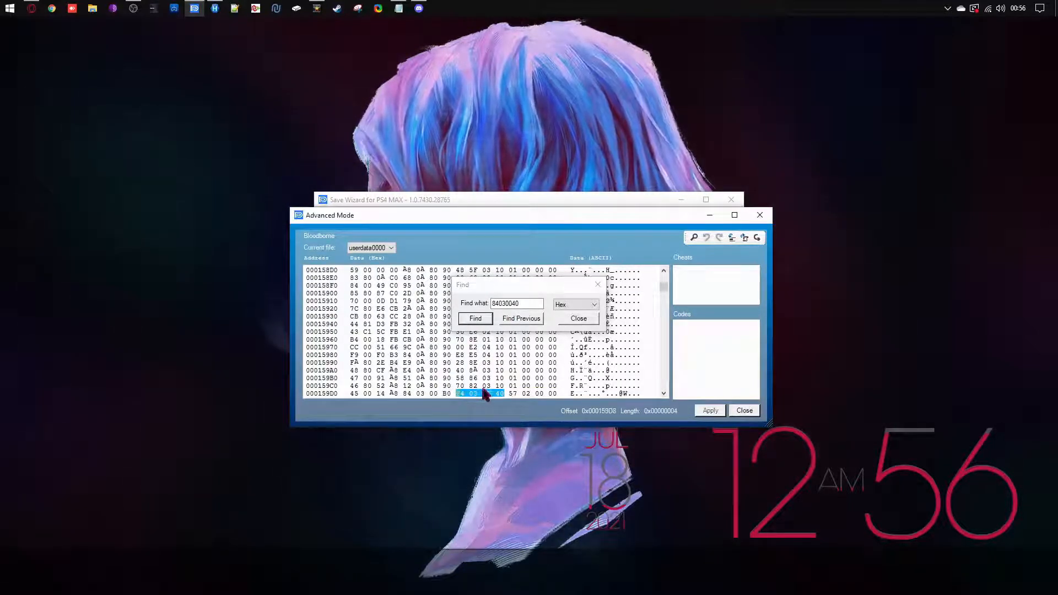
pyautogui.click(513, 320)
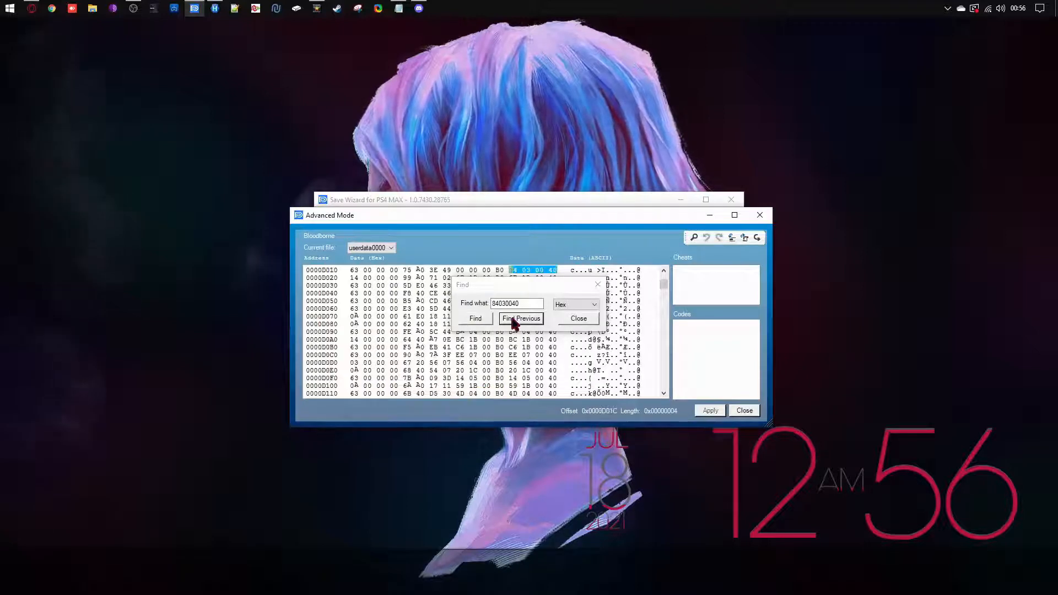
# Move the Find window clear of the hex data and overwrite the two bytes at offset 0000D018 with 84 03
pyautogui.moveTo(514, 285); pyautogui.dragTo(673, 297)
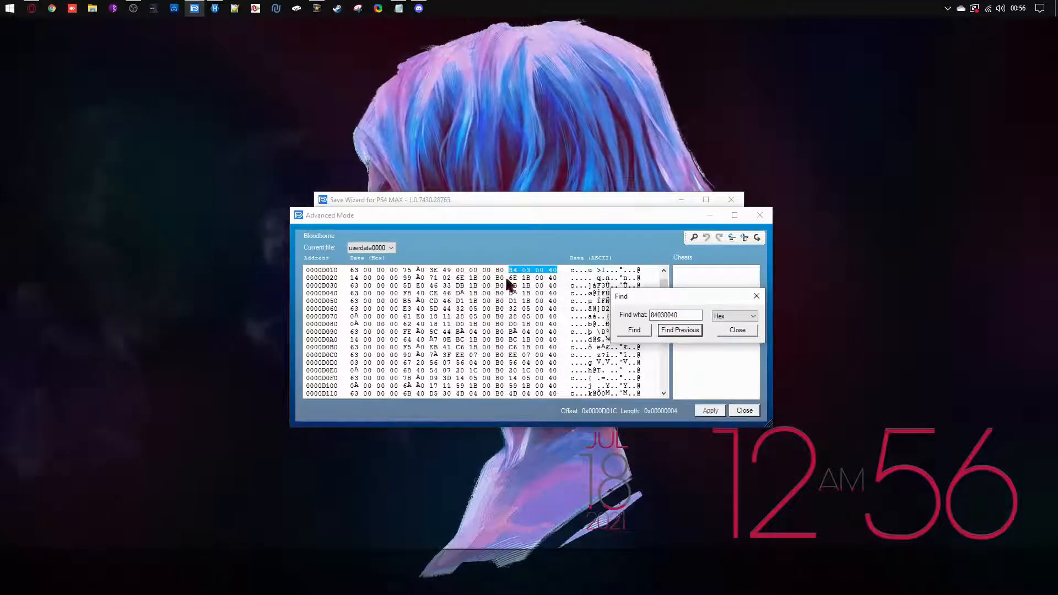
pyautogui.click(459, 271)
pyautogui.write('9')
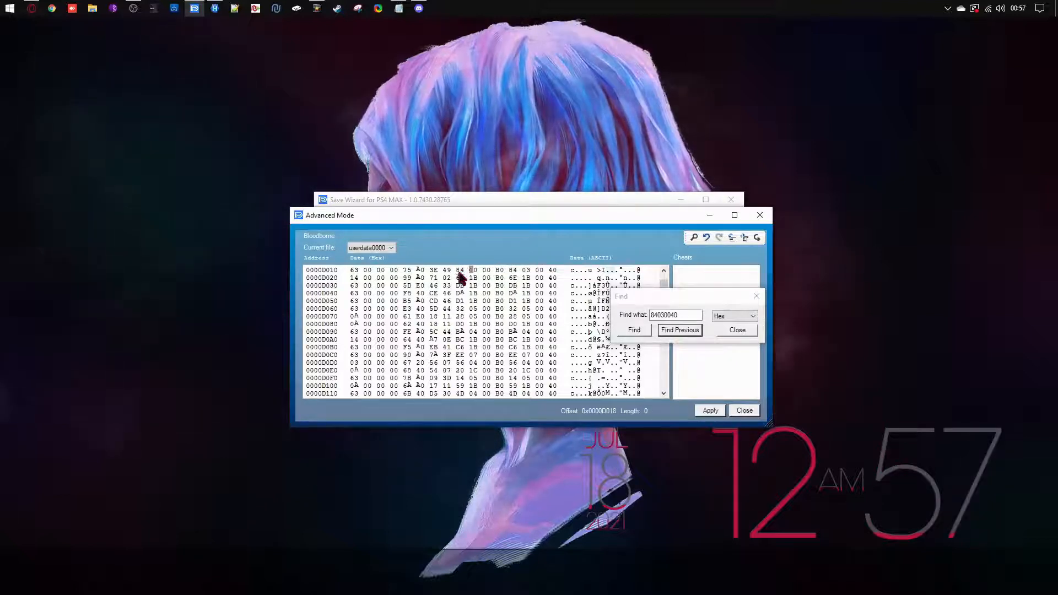
pyautogui.write('3')
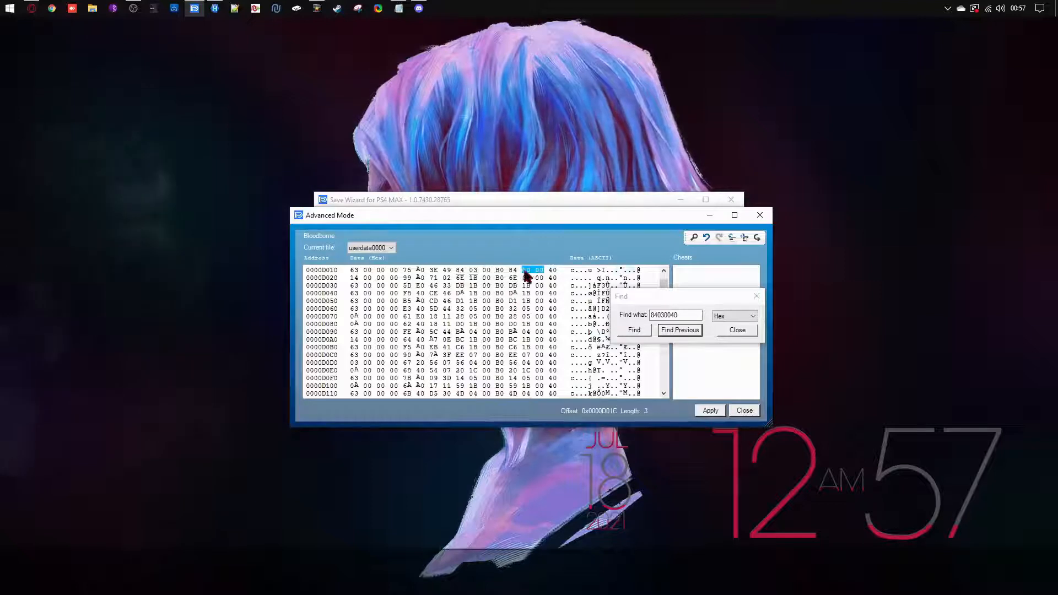
# Set the two bytes at offset 0000D018 back to 00 00 and close the Find window
pyautogui.moveTo(524, 270); pyautogui.dragTo(564, 270)
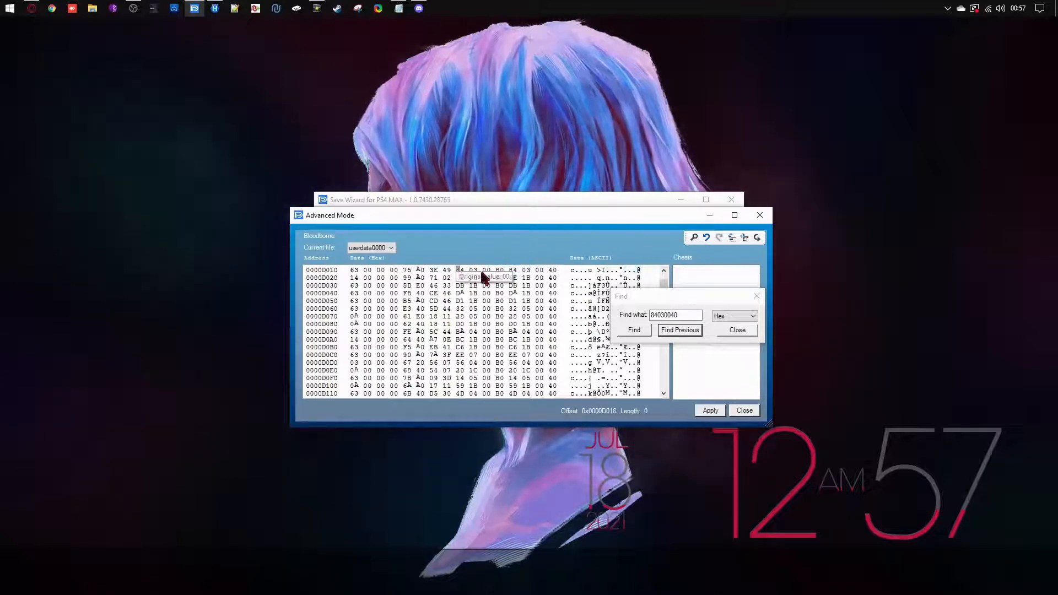
pyautogui.write('0000')
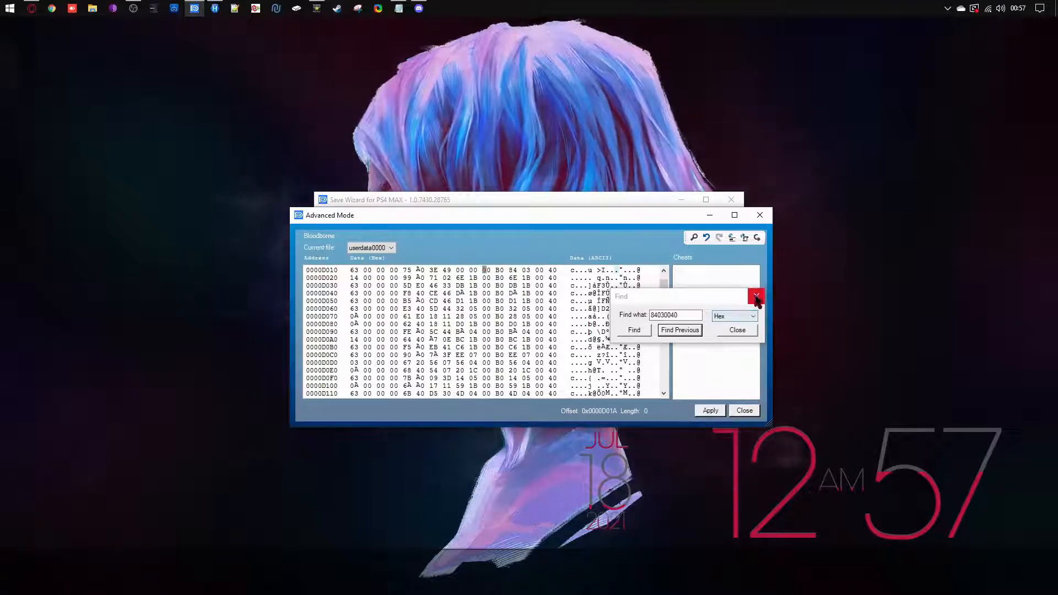
pyautogui.click(738, 329)
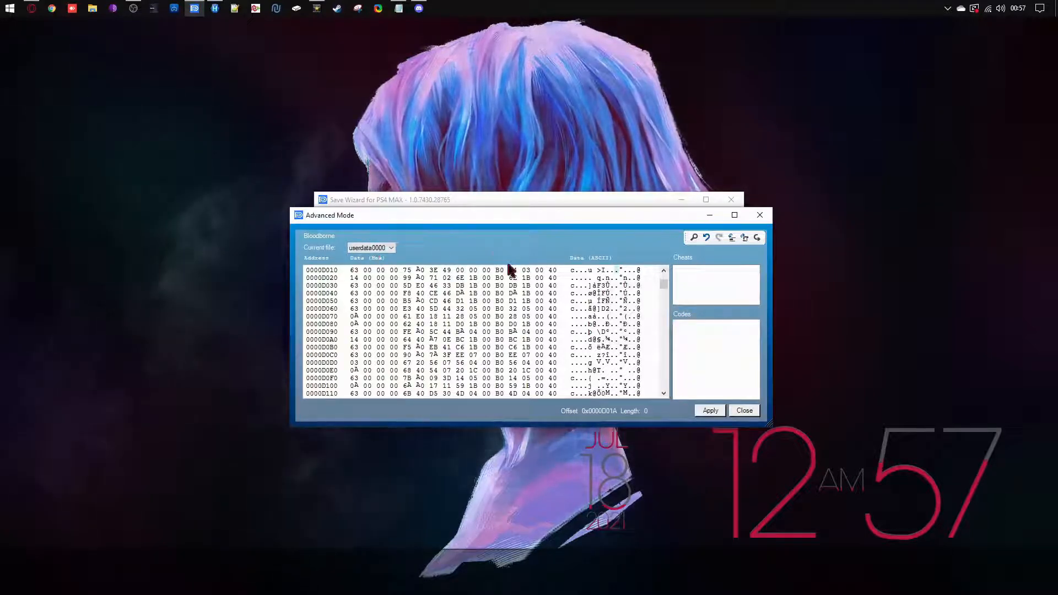
# Switch to the browser and copy the Blade of Mercy +10 ID 003D0CE8 from the Weapon Item IDs sheet
pyautogui.click(31, 8)
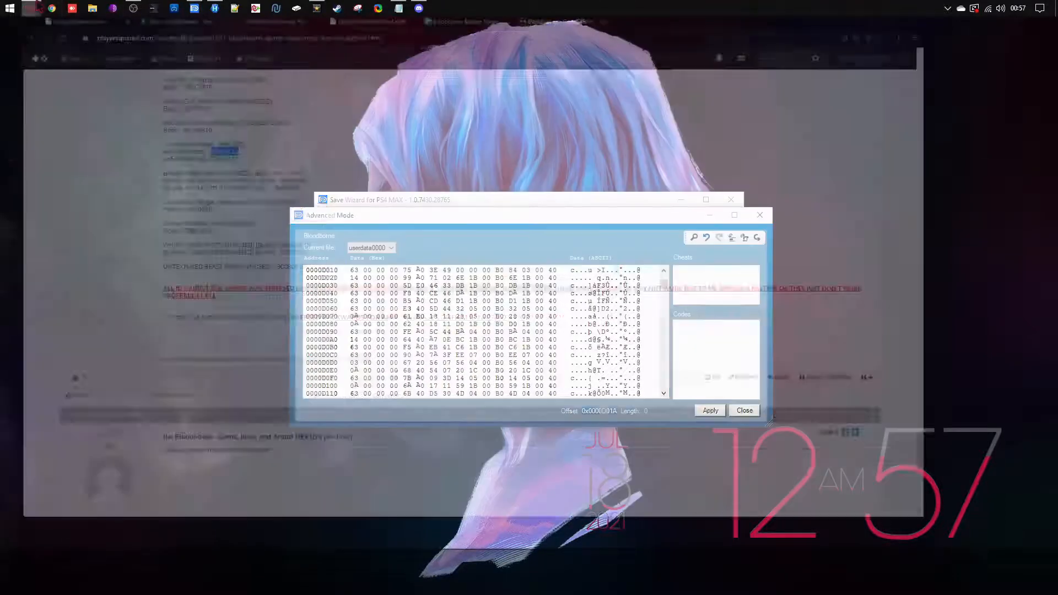
pyautogui.scroll(4, 363, 180)
pyautogui.scroll(5, 363, 180)
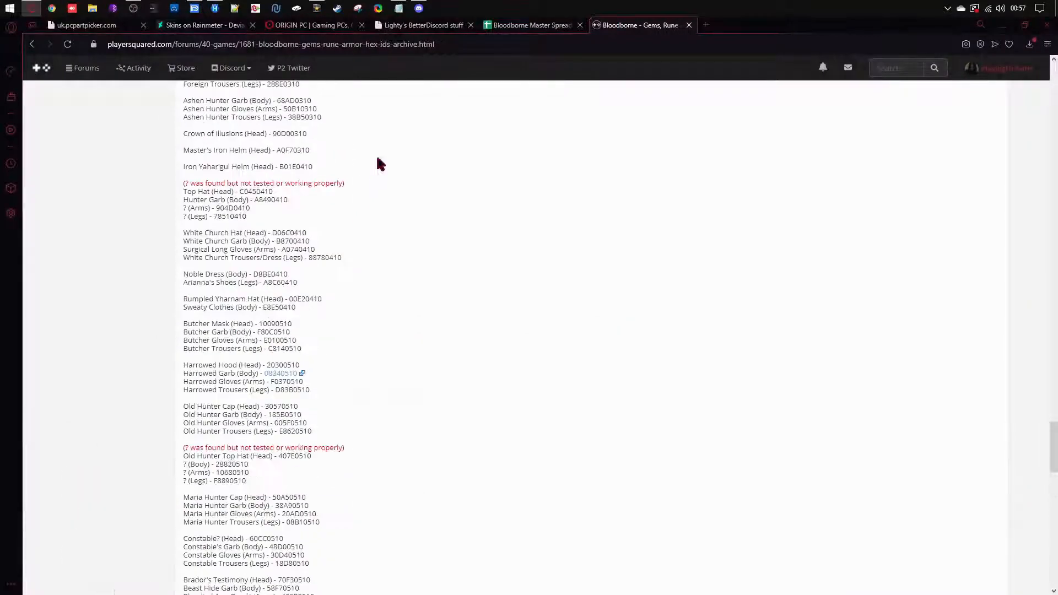
pyautogui.click(536, 26)
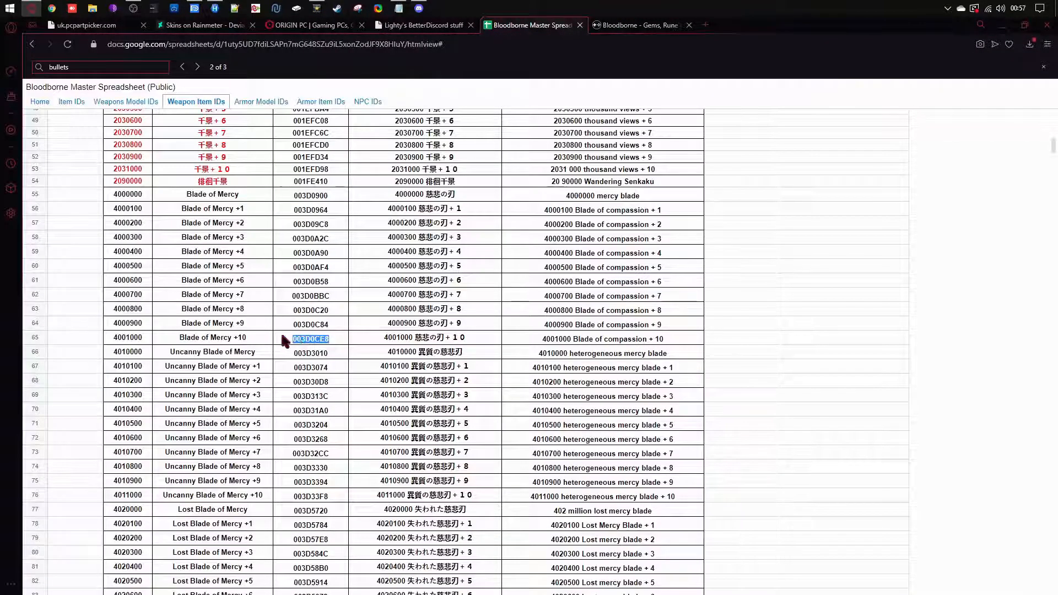
pyautogui.rightClick(295, 339)
pyautogui.click(321, 379)
# Return to the hex editor and search backwards for the hex value 003D0CE8, stopping at the match at offset 00009B40
pyautogui.click(1003, 25)
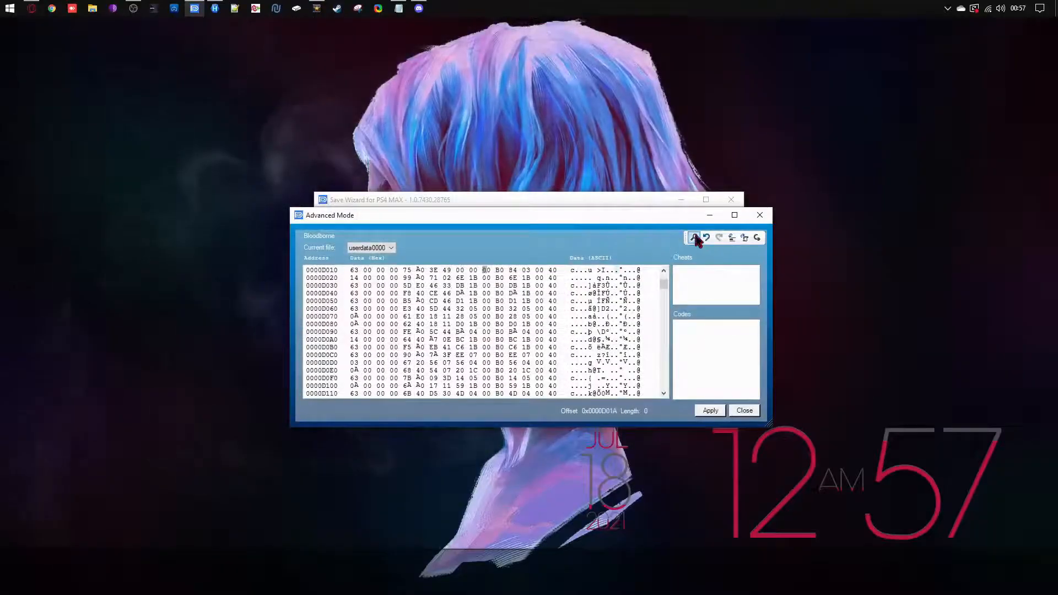
pyautogui.click(694, 237)
pyautogui.doubleClick(683, 315)
pyautogui.hotkey('ctrl', 'v')
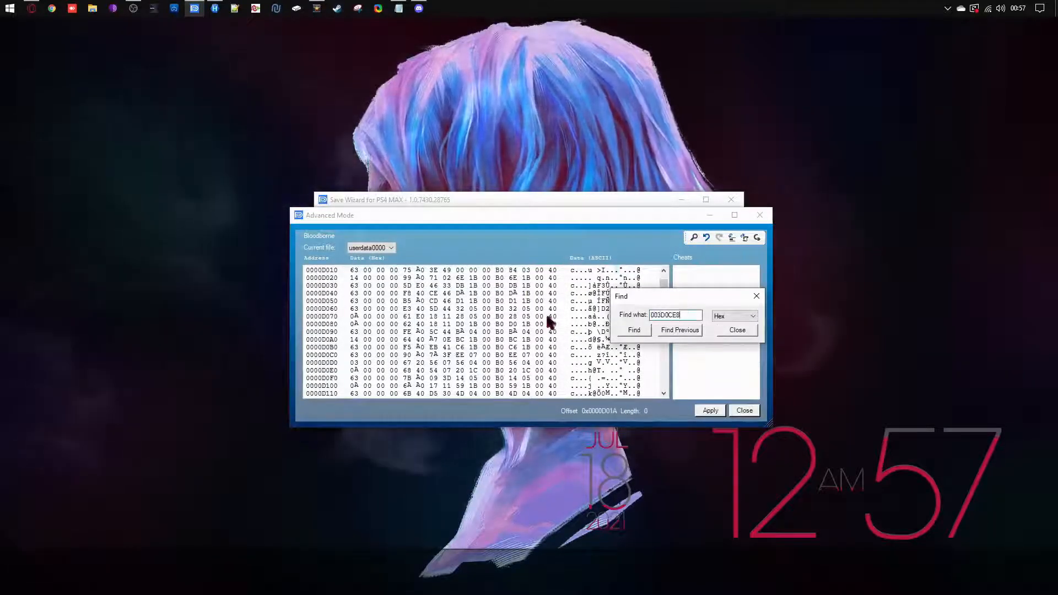
pyautogui.click(675, 330)
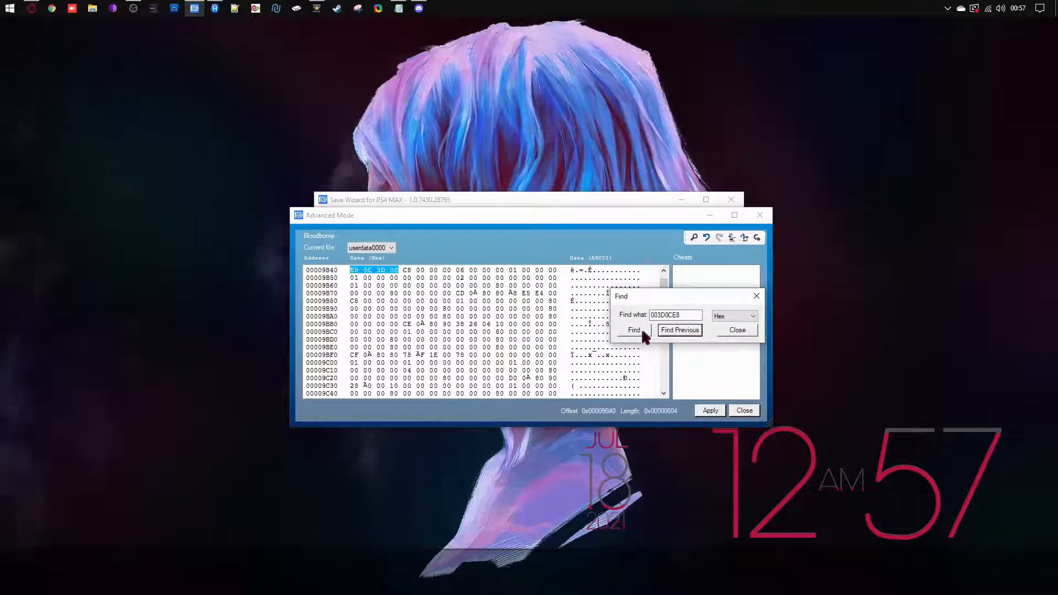
# Set the single bytes at offsets 00009B70, 00009B58 and 00009B68 to 01 in the Blade of Mercy +10 entry
pyautogui.click(358, 283)
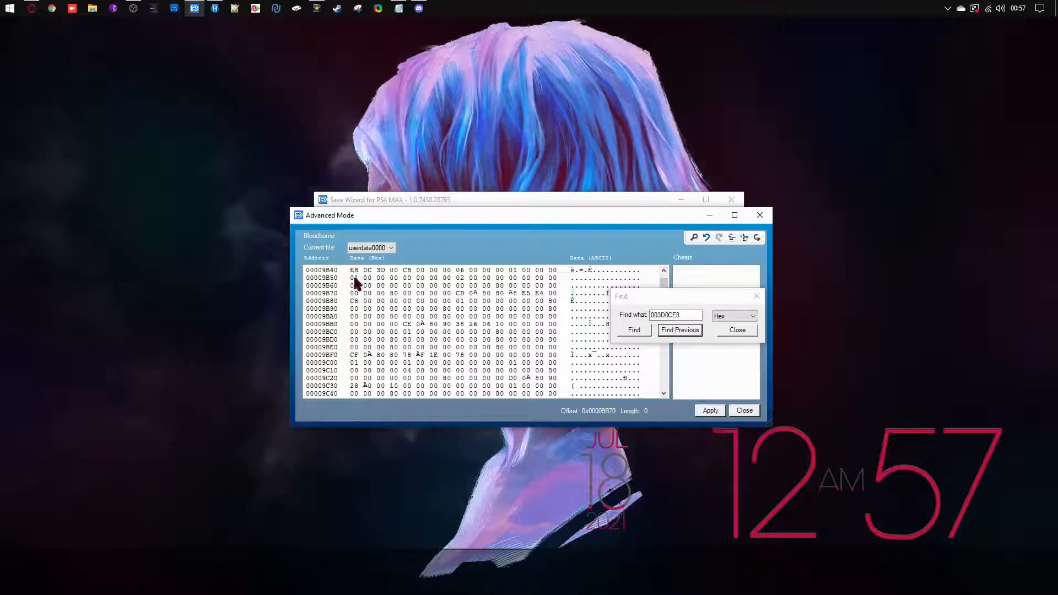
pyautogui.click(354, 278)
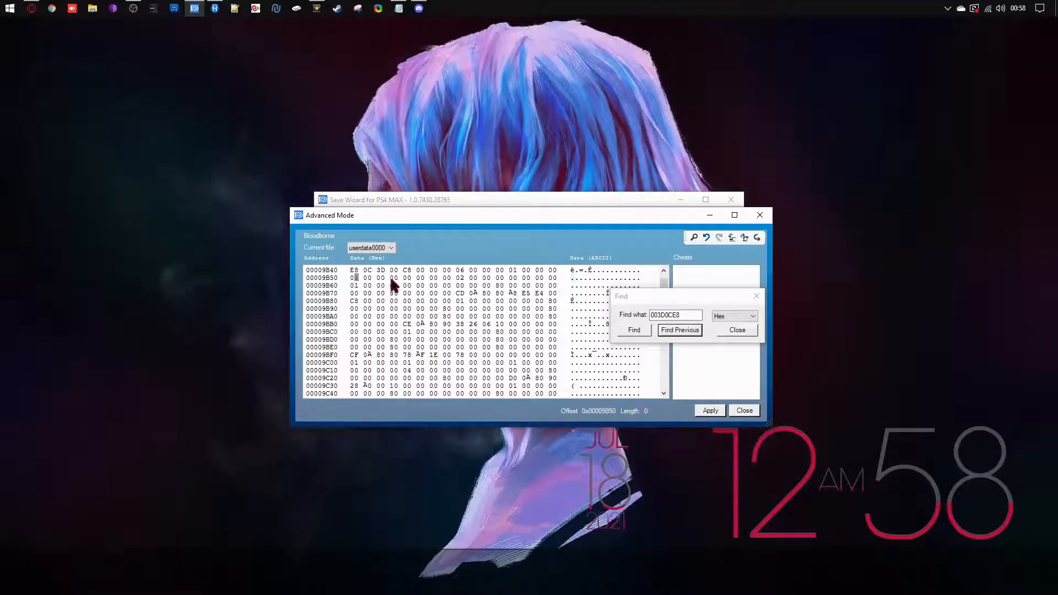
pyautogui.click(355, 293)
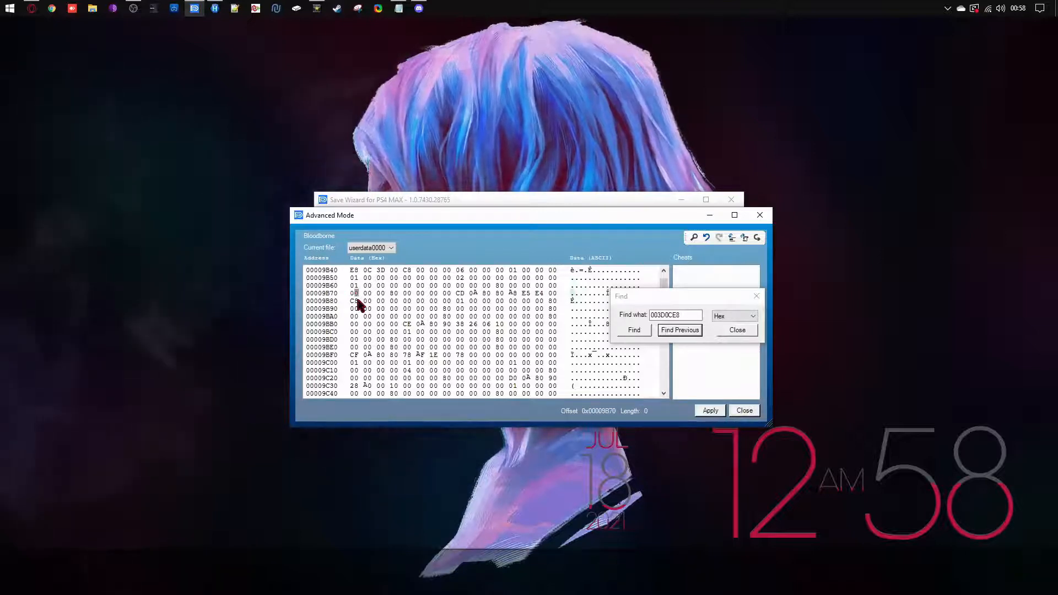
pyautogui.write('1')
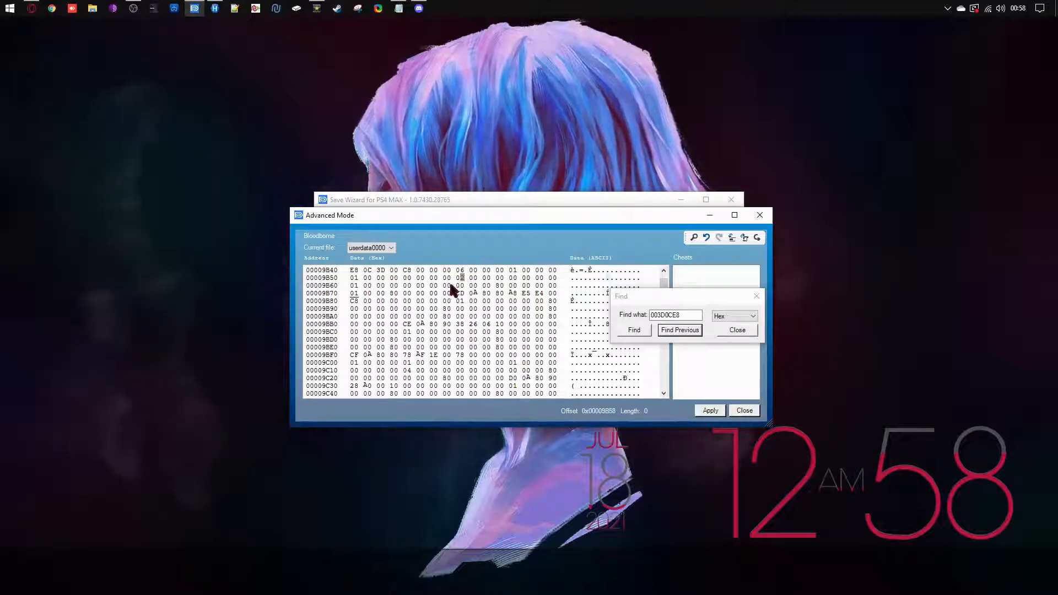
pyautogui.write('1')
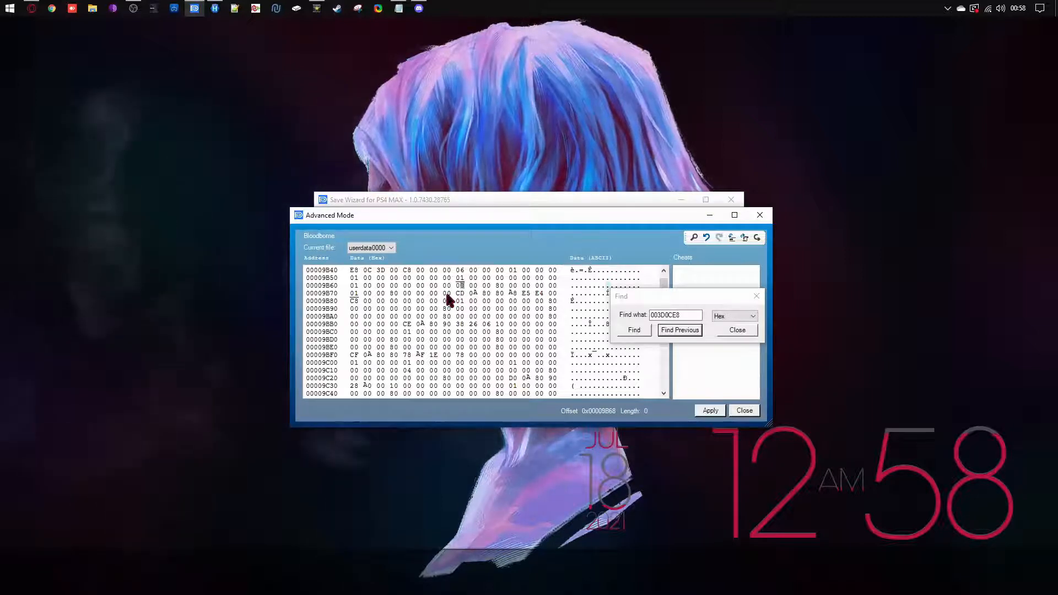
pyautogui.write('1')
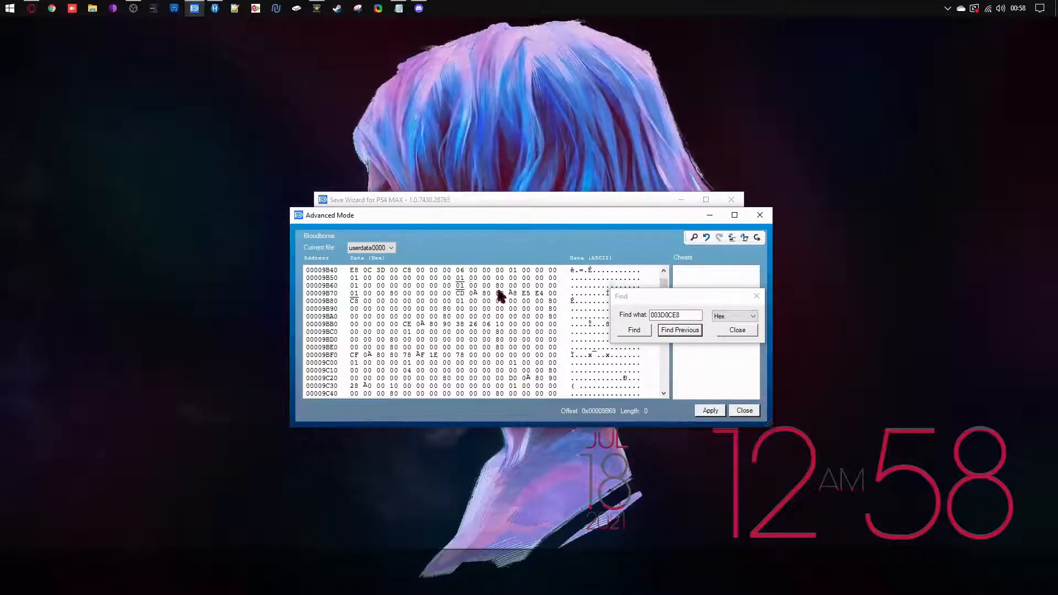
# Set the byte at offset 00009B6B to 00 and close the Find window
pyautogui.click(496, 286)
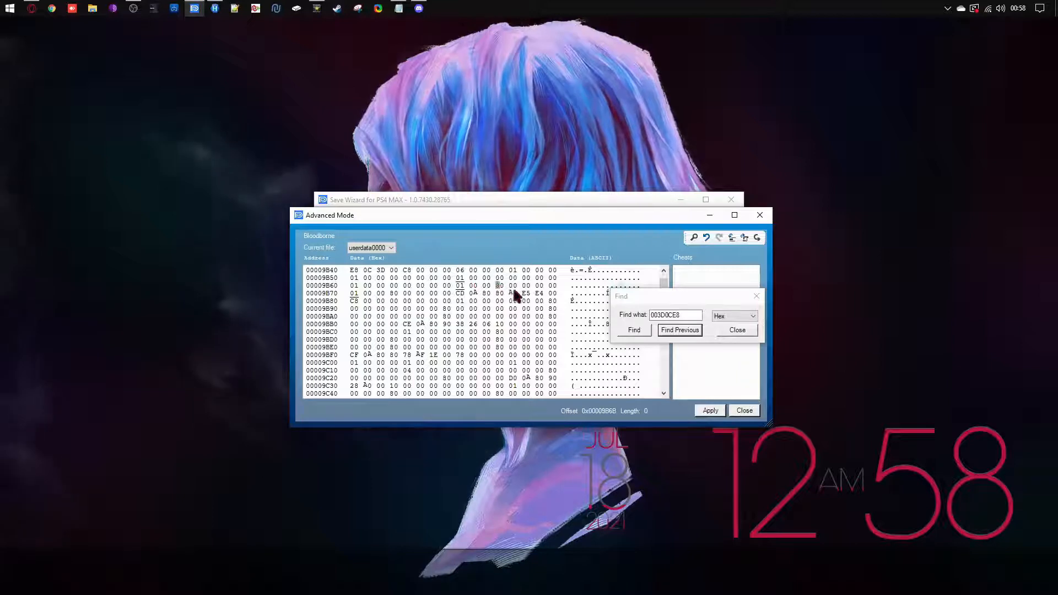
pyautogui.write('00')
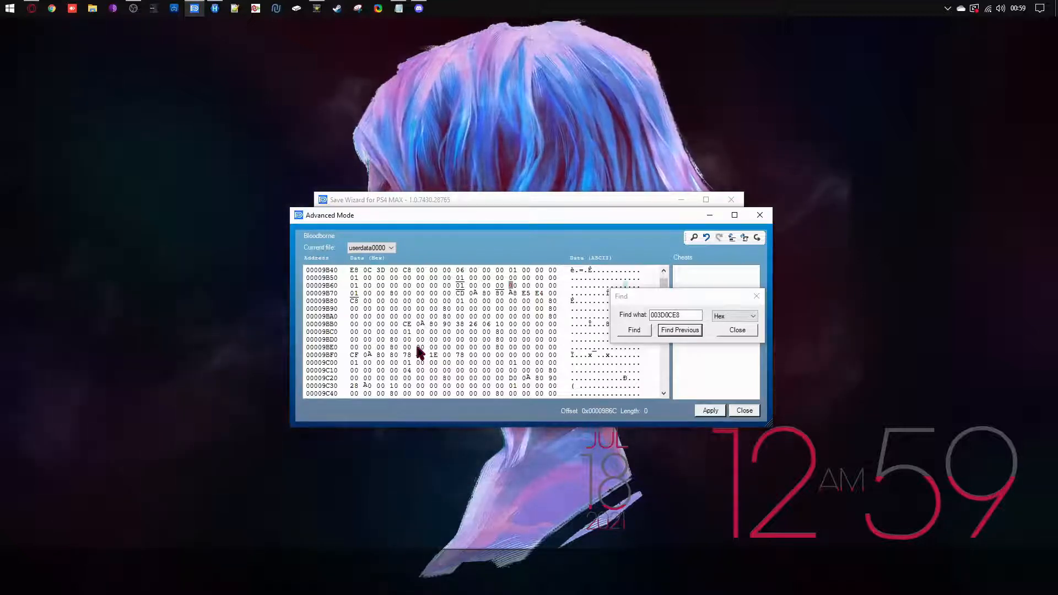
pyautogui.click(755, 297)
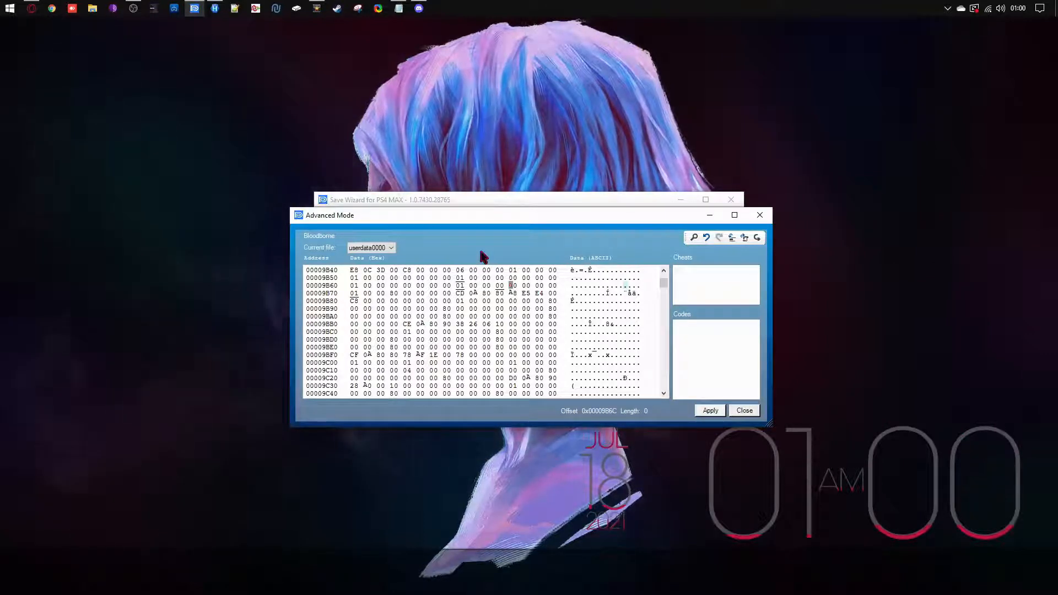
# Switch to the browser, look through the armor hex IDs in the Bloodborne gems, rune and armor thread, and return to the hex editor
pyautogui.click(31, 8)
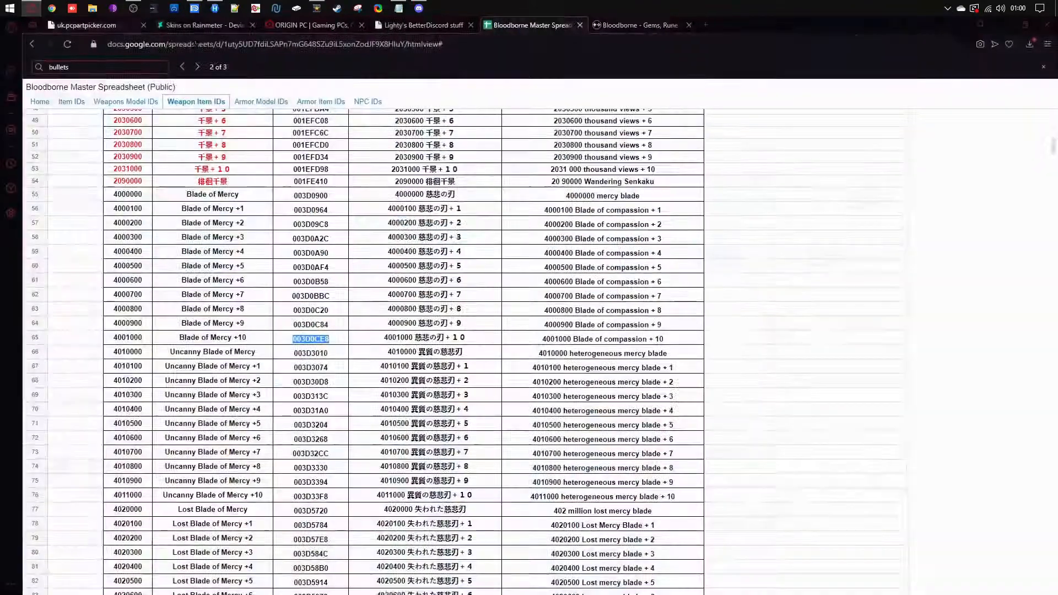
pyautogui.click(639, 24)
pyautogui.scroll(-5, 345, 364)
pyautogui.scroll(-7, 347, 367)
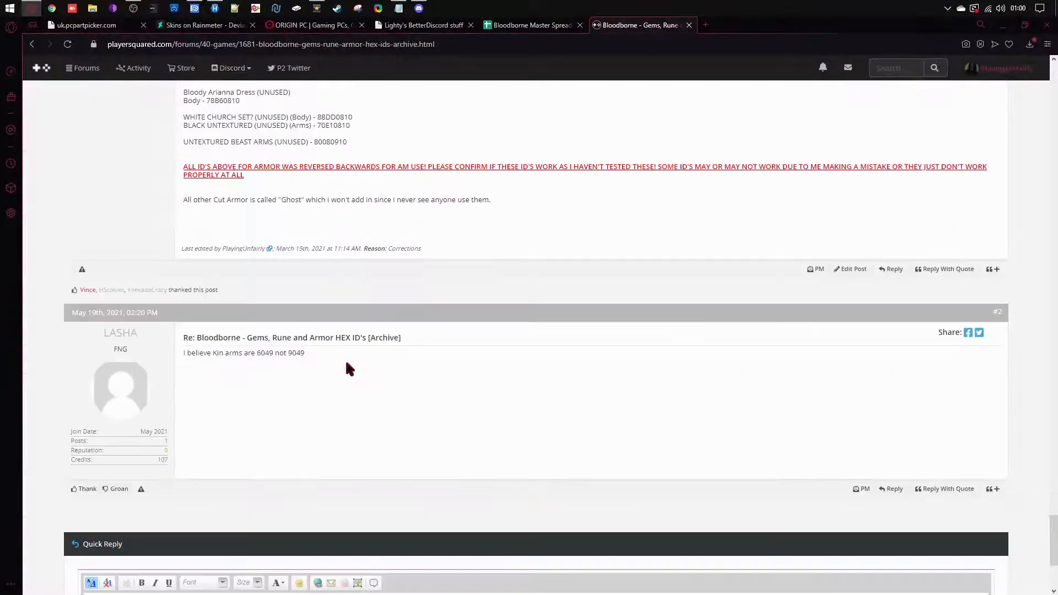
pyautogui.scroll(4, 347, 366)
pyautogui.scroll(15, 336, 276)
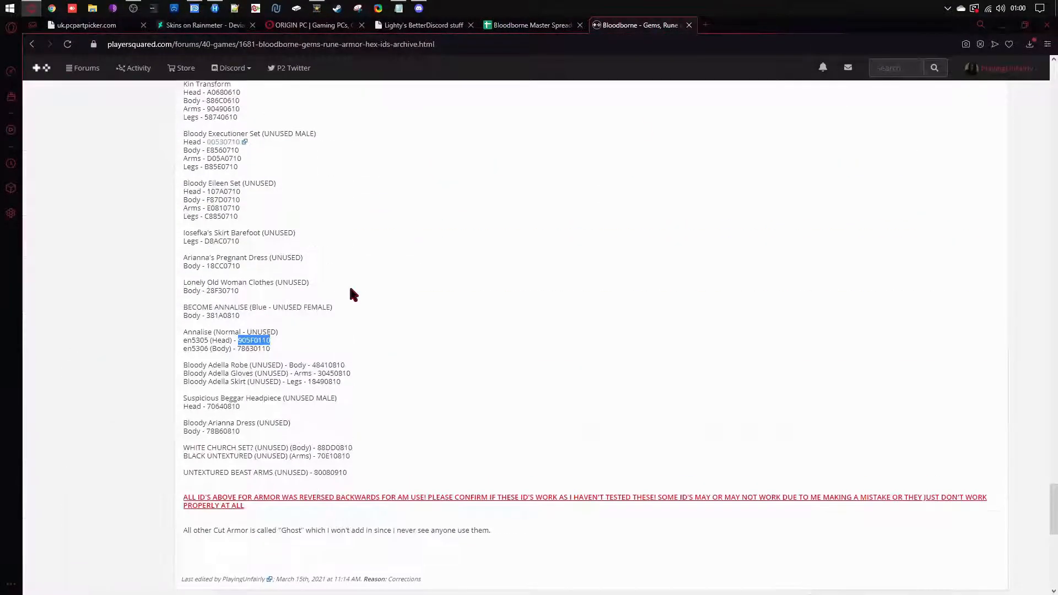
pyautogui.scroll(-12, 331, 303)
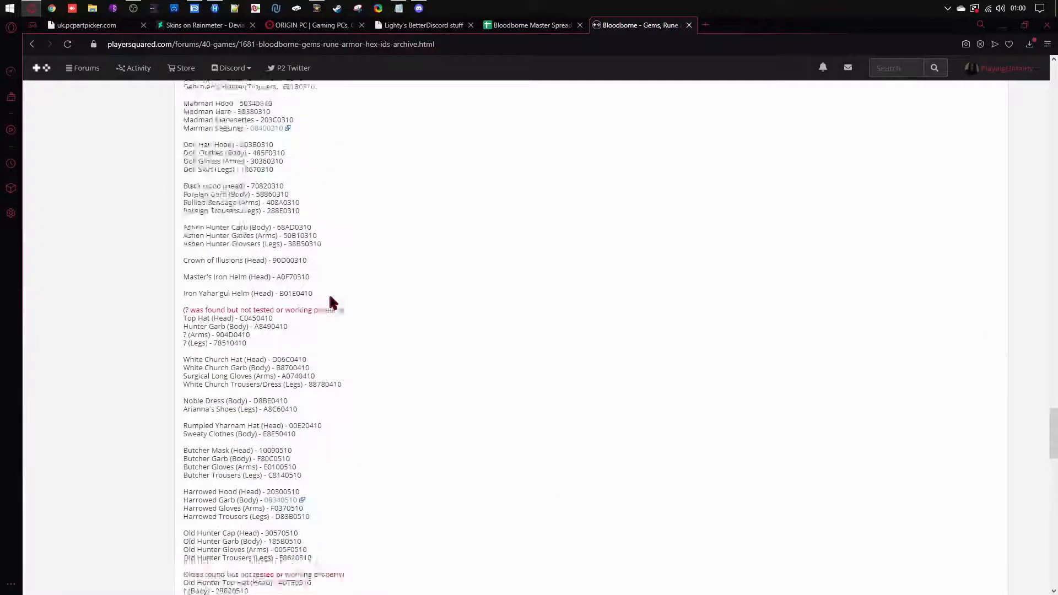
pyautogui.doubleClick(254, 503)
pyautogui.scroll(-3, 251, 403)
pyautogui.scroll(-1, 253, 387)
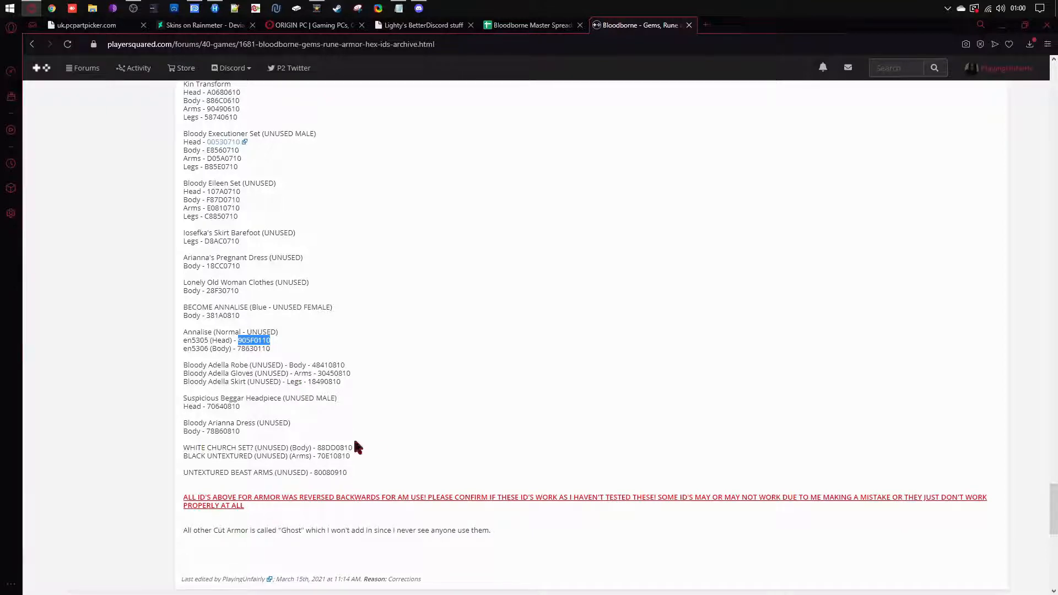
pyautogui.click(1004, 26)
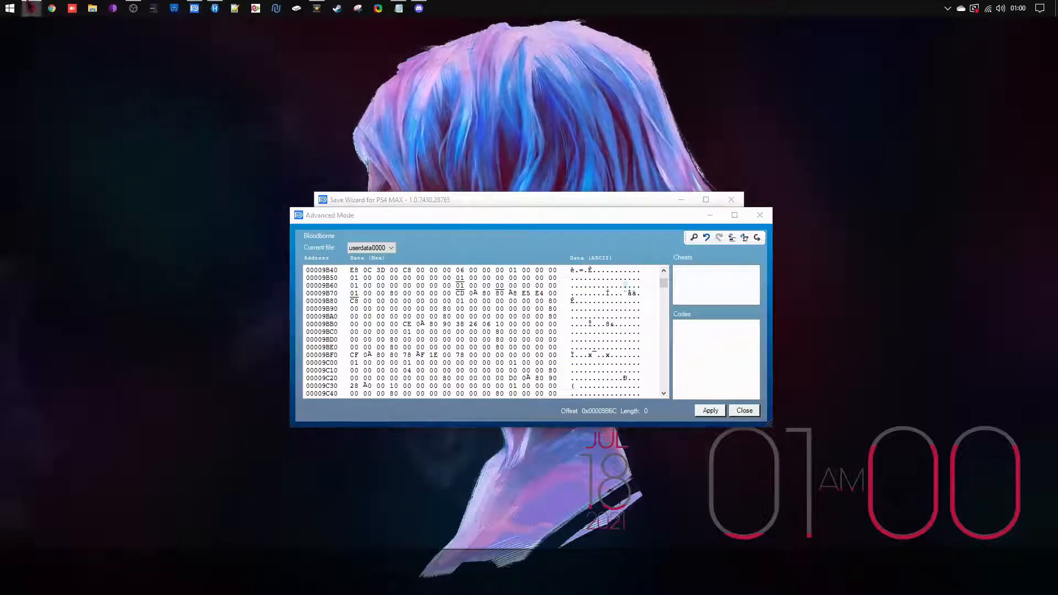
# Reopen the browser to review the Cut/Unused Content armor IDs in the forum thread, and go back to the hex editor
pyautogui.click(31, 7)
pyautogui.scroll(6, 274, 388)
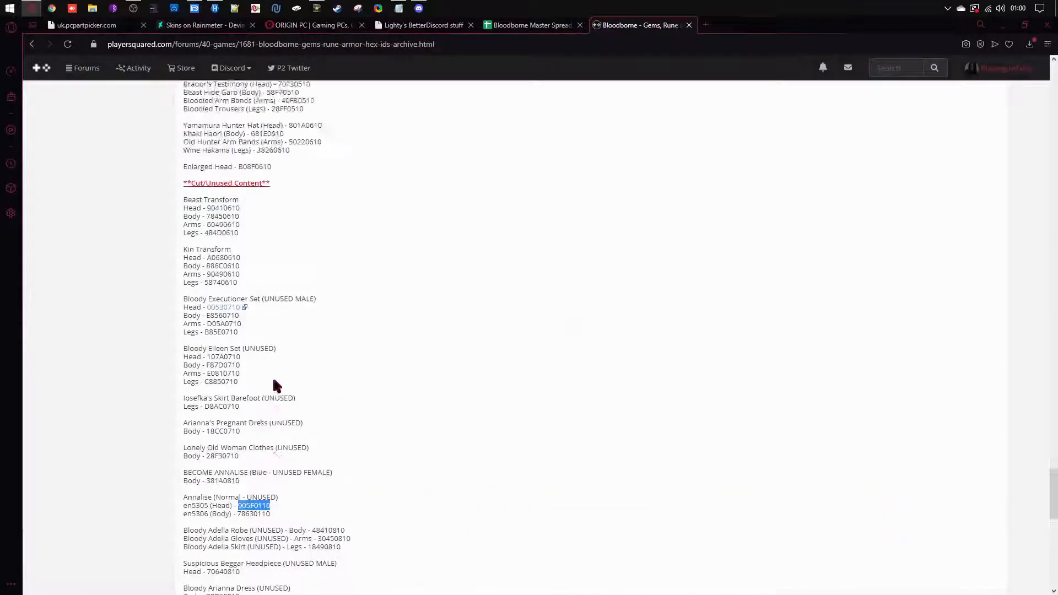
pyautogui.scroll(-6, 253, 345)
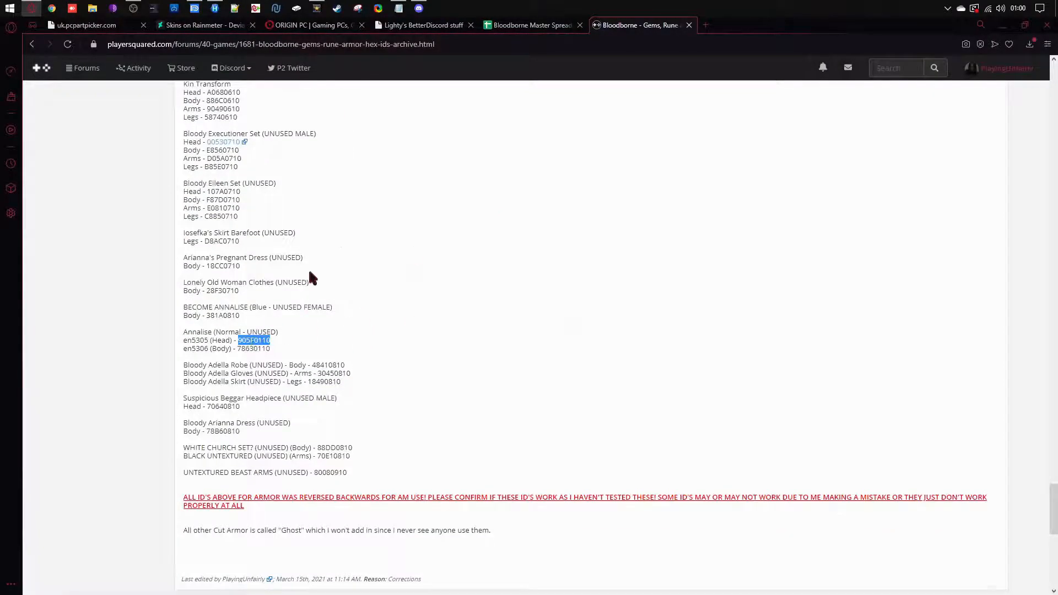
pyautogui.scroll(-3, 239, 342)
pyautogui.scroll(9, 300, 193)
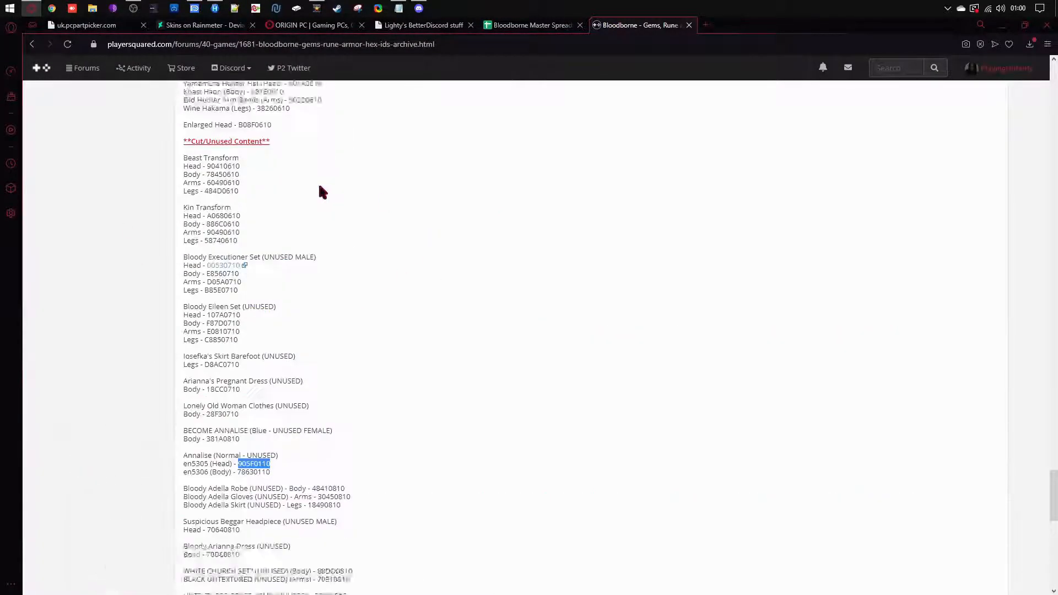
pyautogui.click(1001, 26)
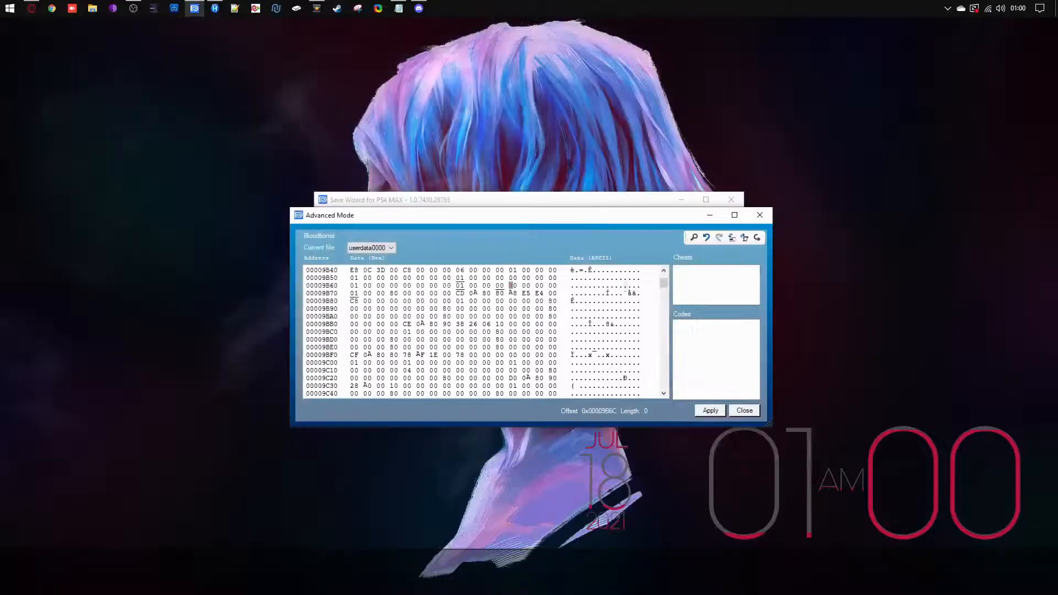